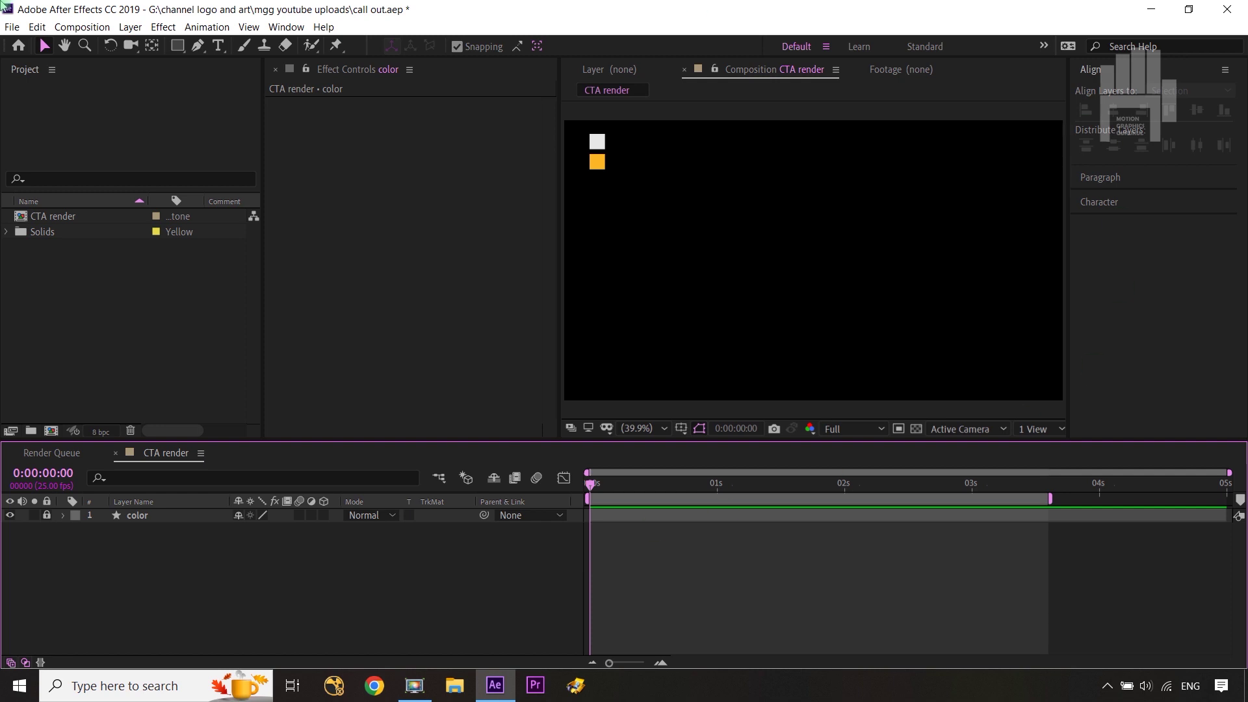
# - Start a new point text layer near the middle of the CTA render composition
pyautogui.click(219, 45)
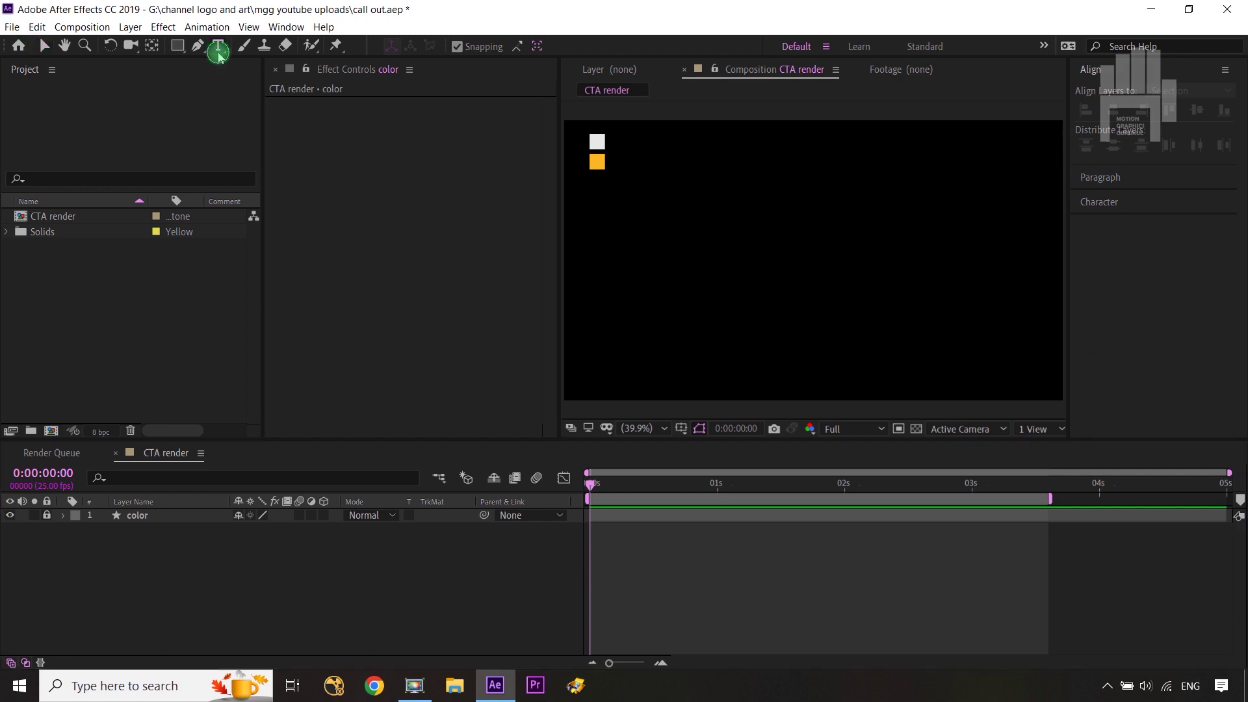
pyautogui.click(717, 286)
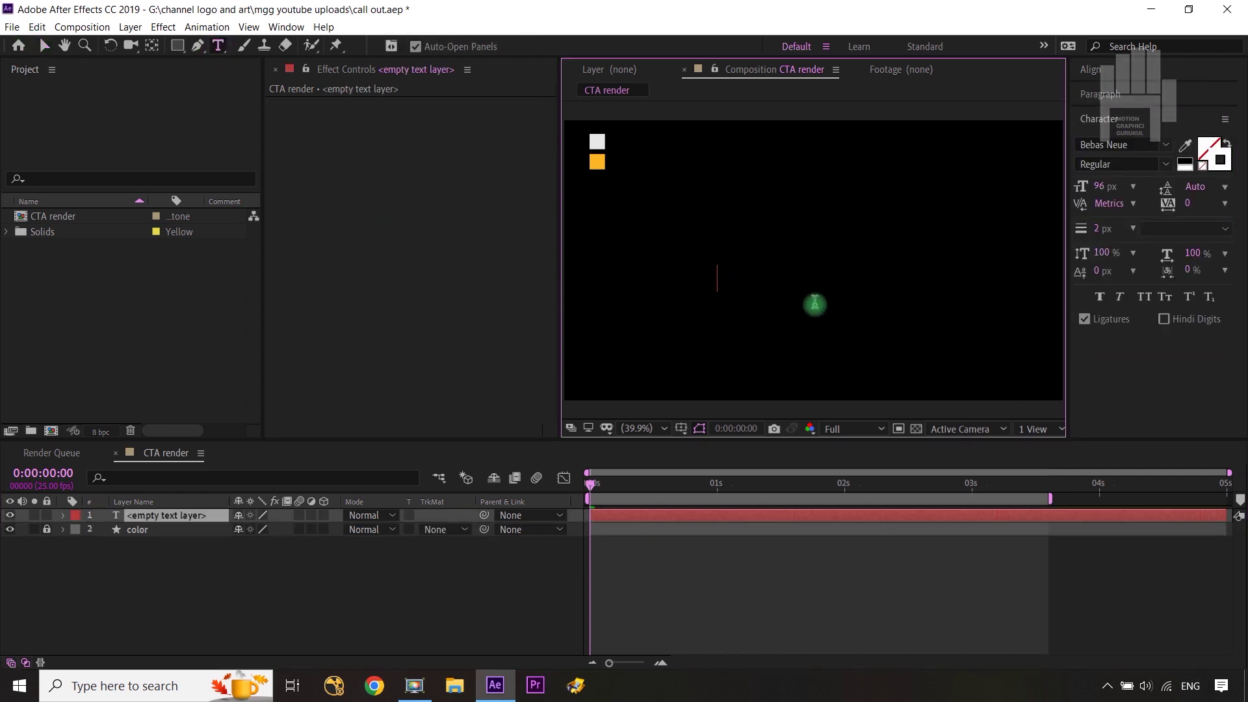
pyautogui.write('TUTORIO')
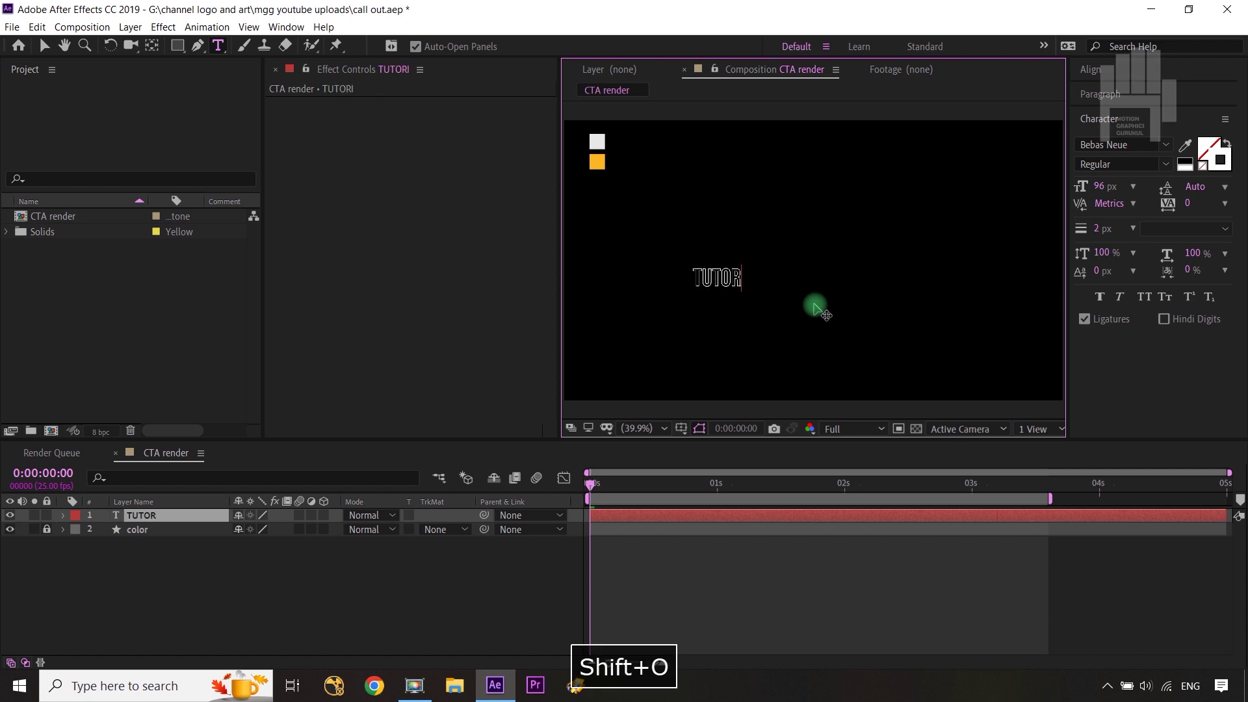
pyautogui.press('BackSpace')
pyautogui.press('BackSpace')
pyautogui.press('BackSpace')
pyautogui.press('BackSpace')
pyautogui.press('BackSpace')
pyautogui.press('BackSpace')
pyautogui.press('BackSpace')
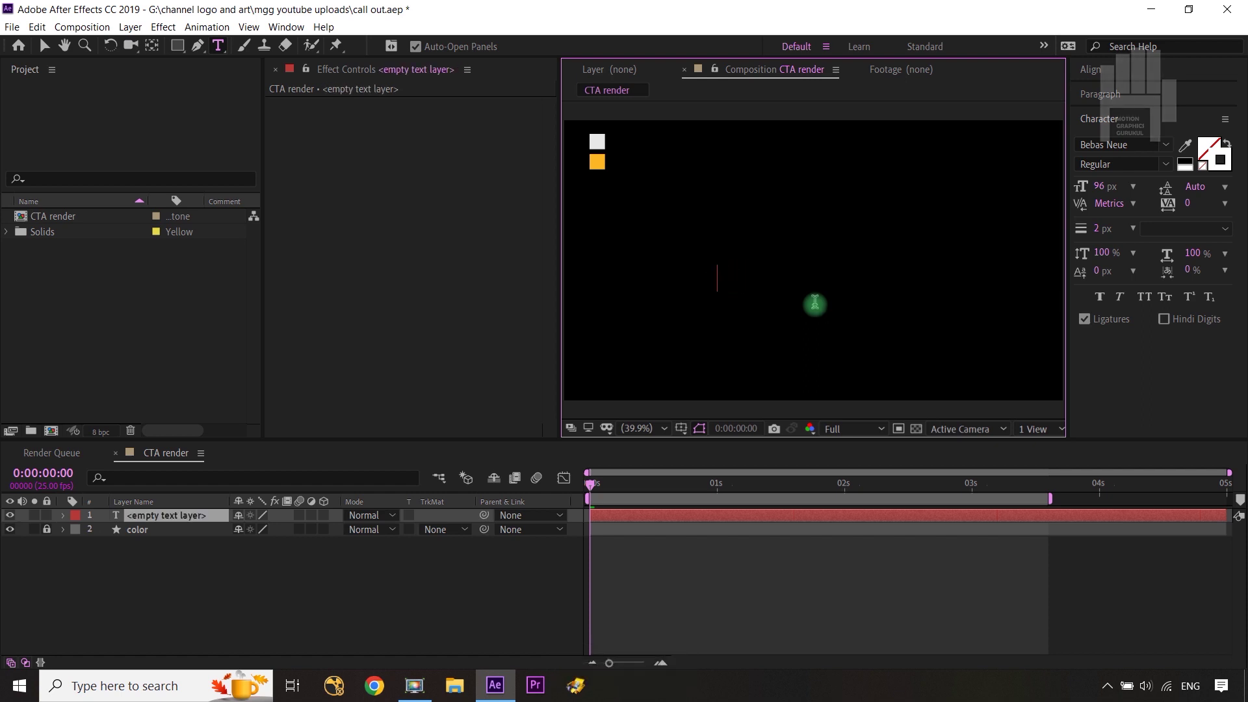
# - Enter TEXT ANIMATION as the text of the new layer and finish the text editing
pyautogui.write('TEXT')
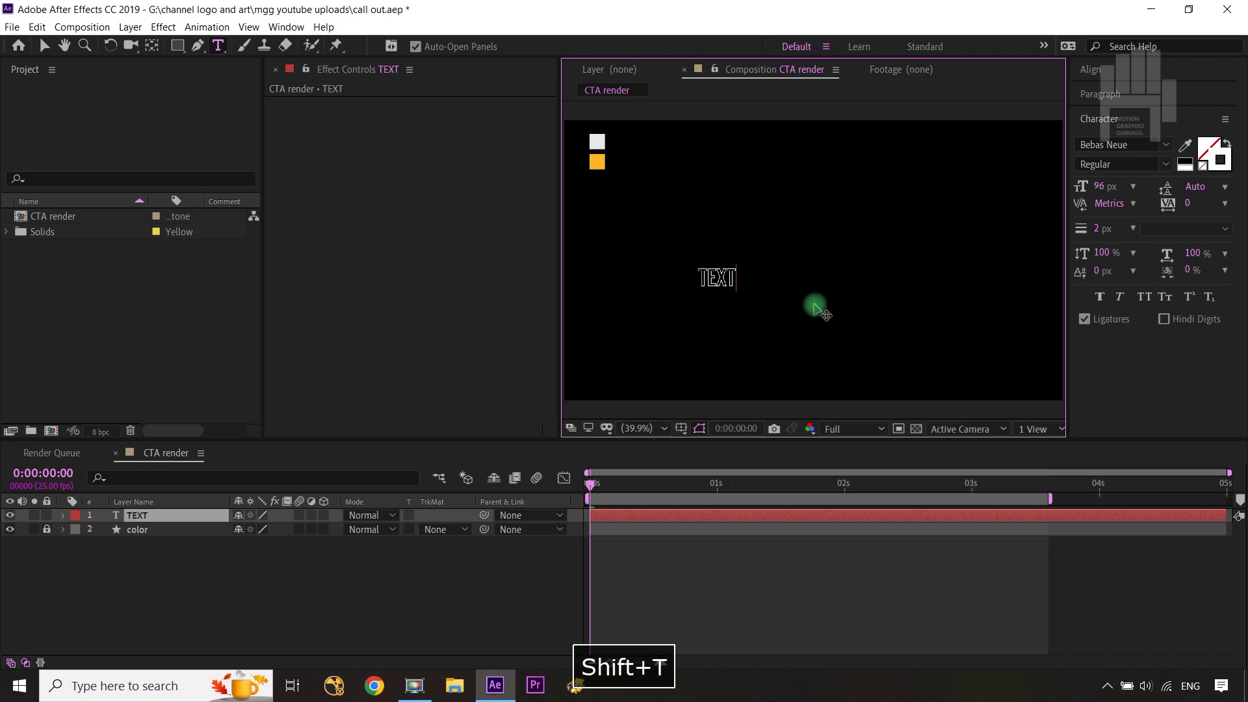
pyautogui.write(' ANIMA')
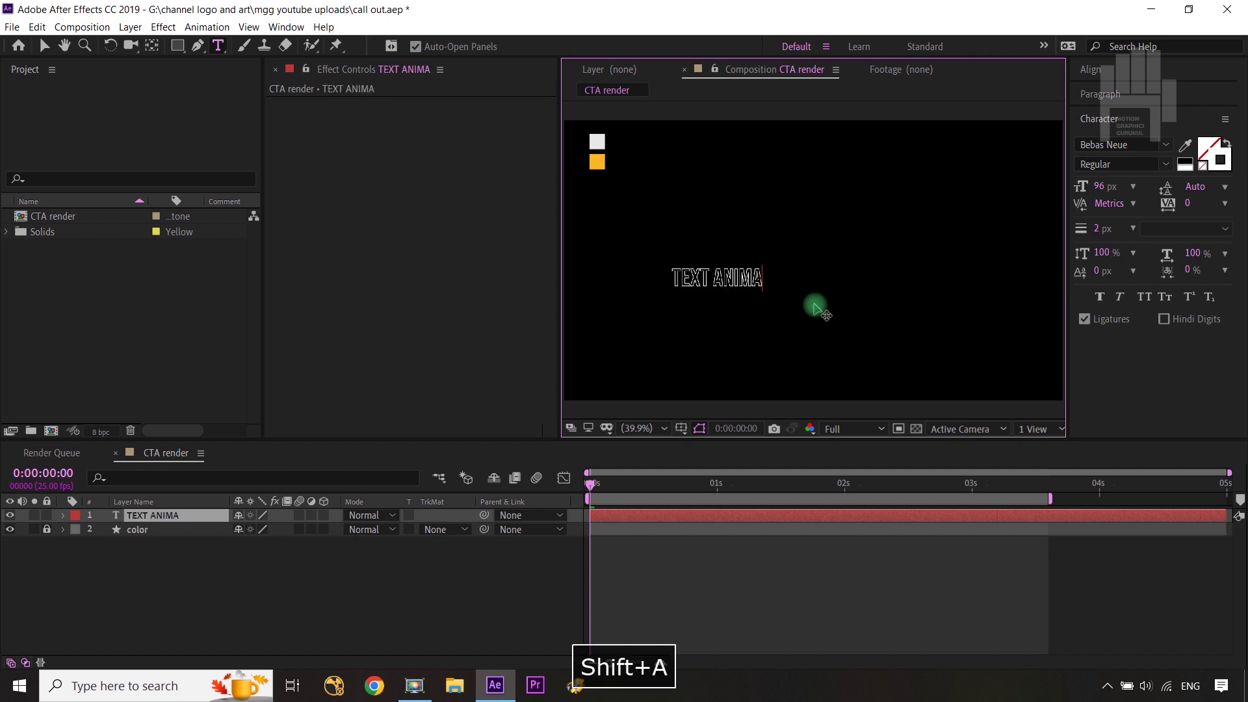
pyautogui.write('TION')
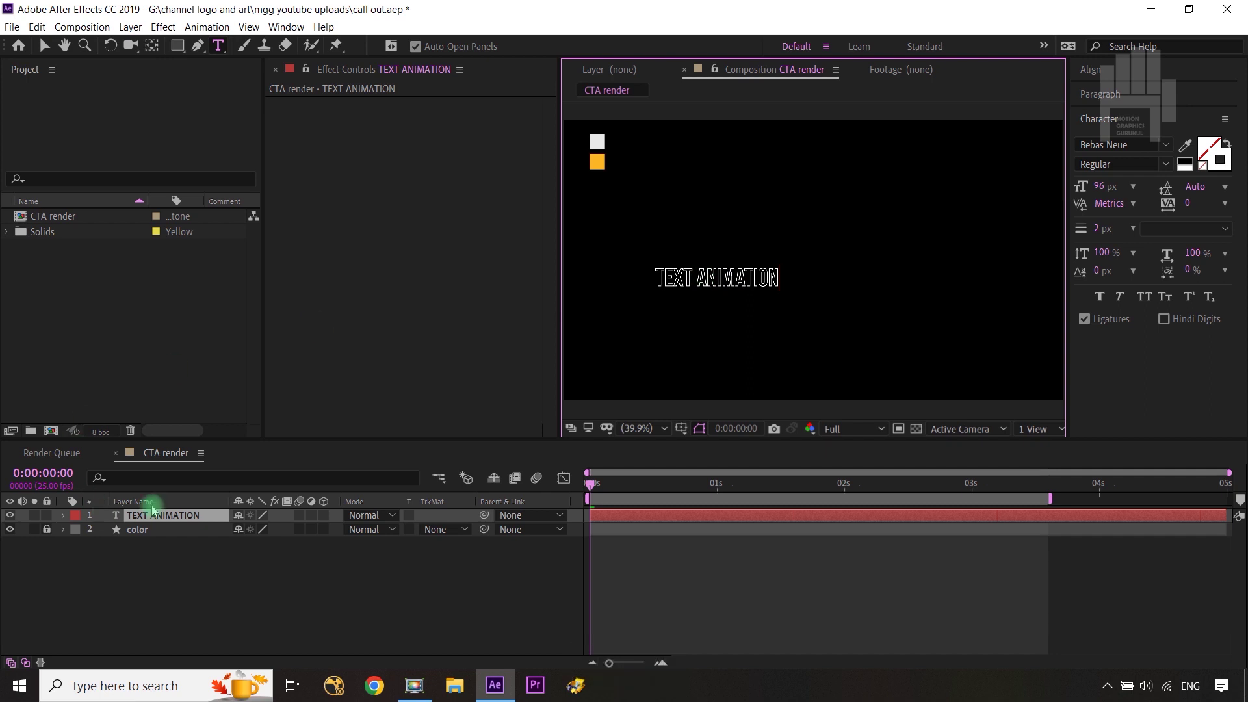
pyautogui.click(153, 509)
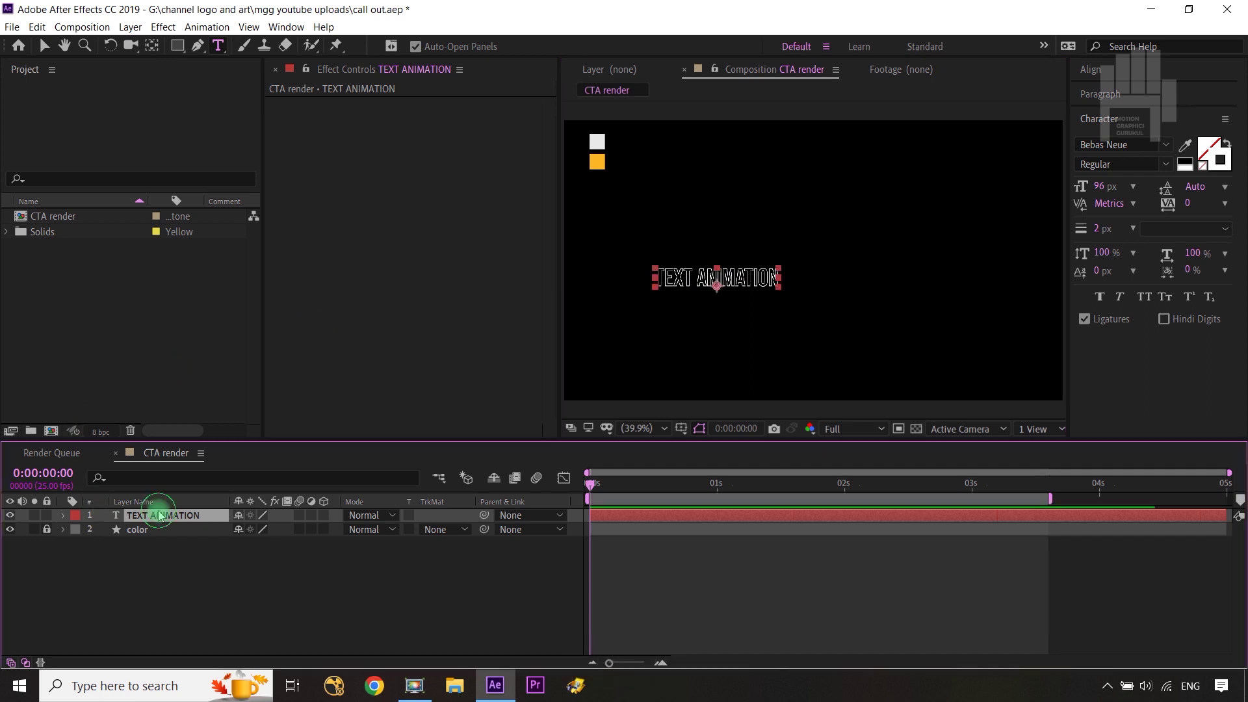
# - Center the text layer's anchor point within the text and align the layer horizontally and vertically to the composition's center
pyautogui.click(156, 46)
pyautogui.click(1091, 70)
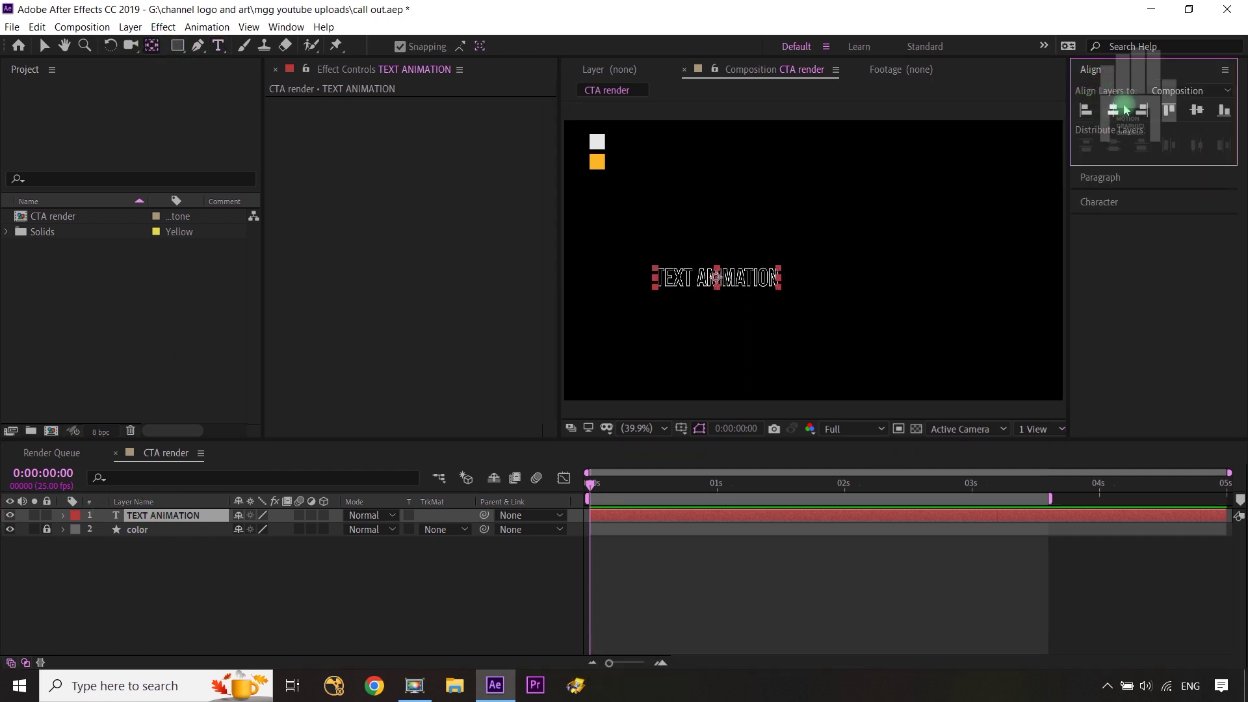
pyautogui.click(1124, 109)
pyautogui.click(1195, 111)
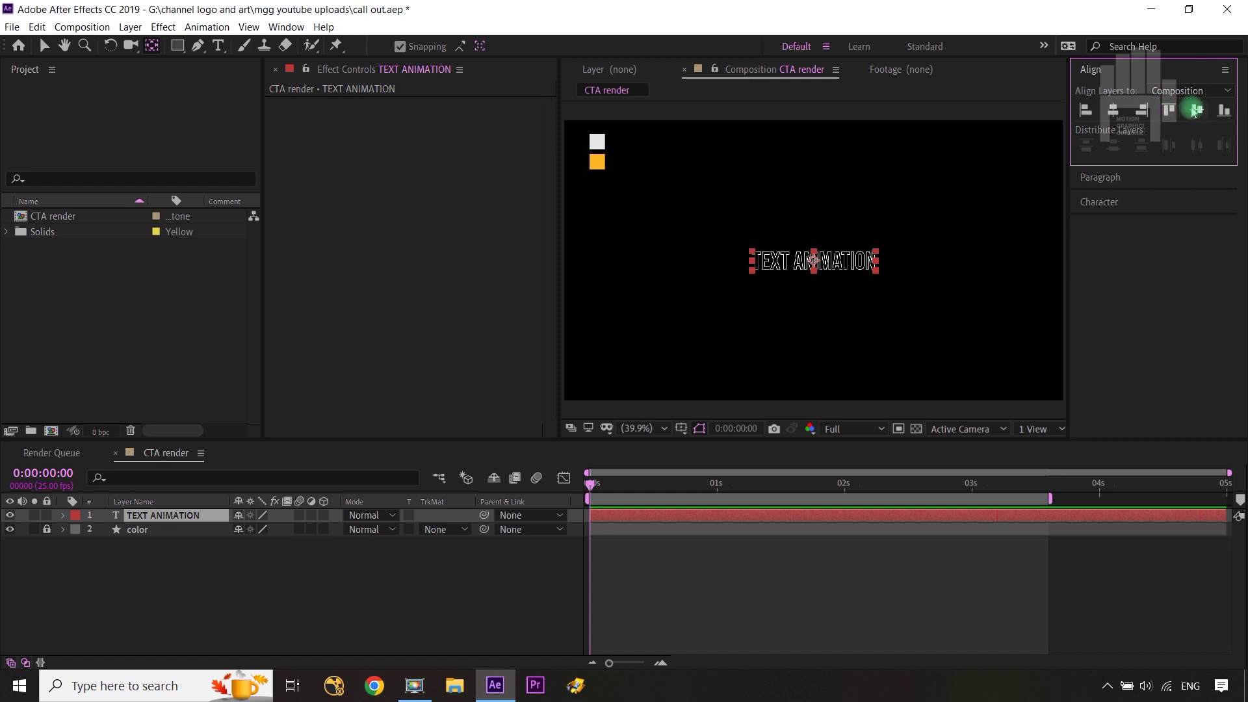
pyautogui.click(498, 567)
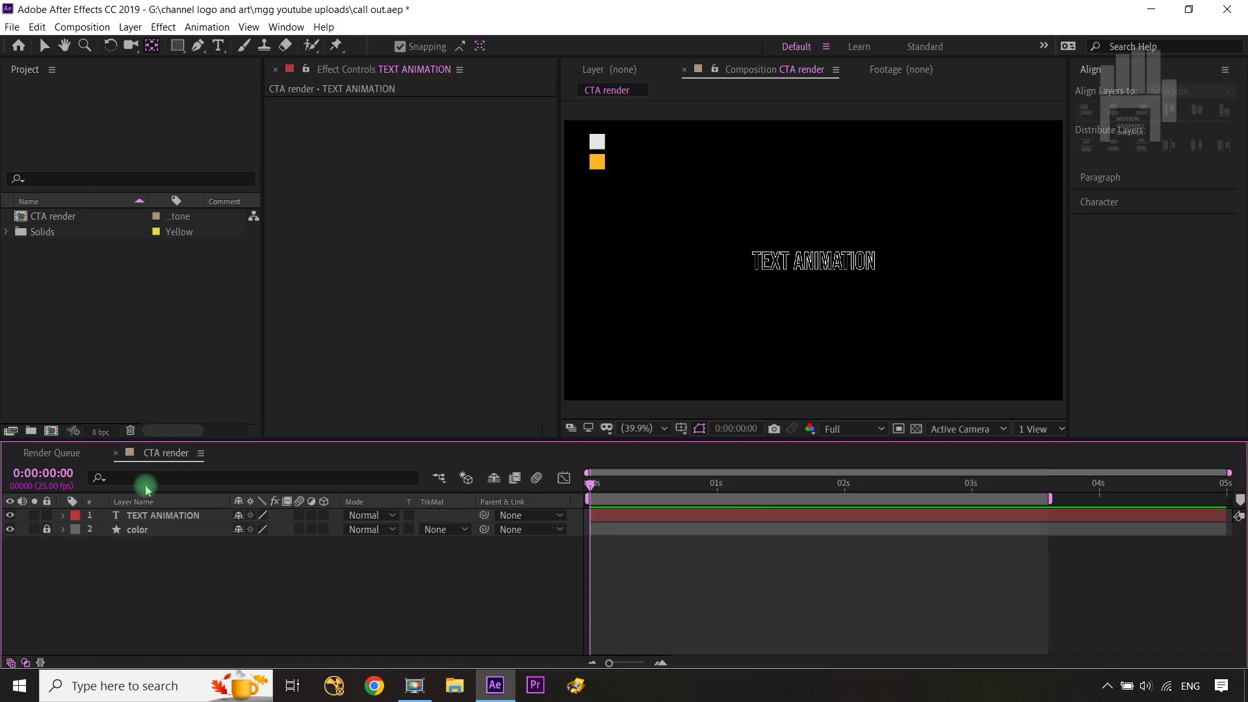
# - Duplicate the TEXT ANIMATION layer and give the copy a solid white fill with no stroke
pyautogui.click(159, 515)
pyautogui.hotkey('ctrl', 'd')
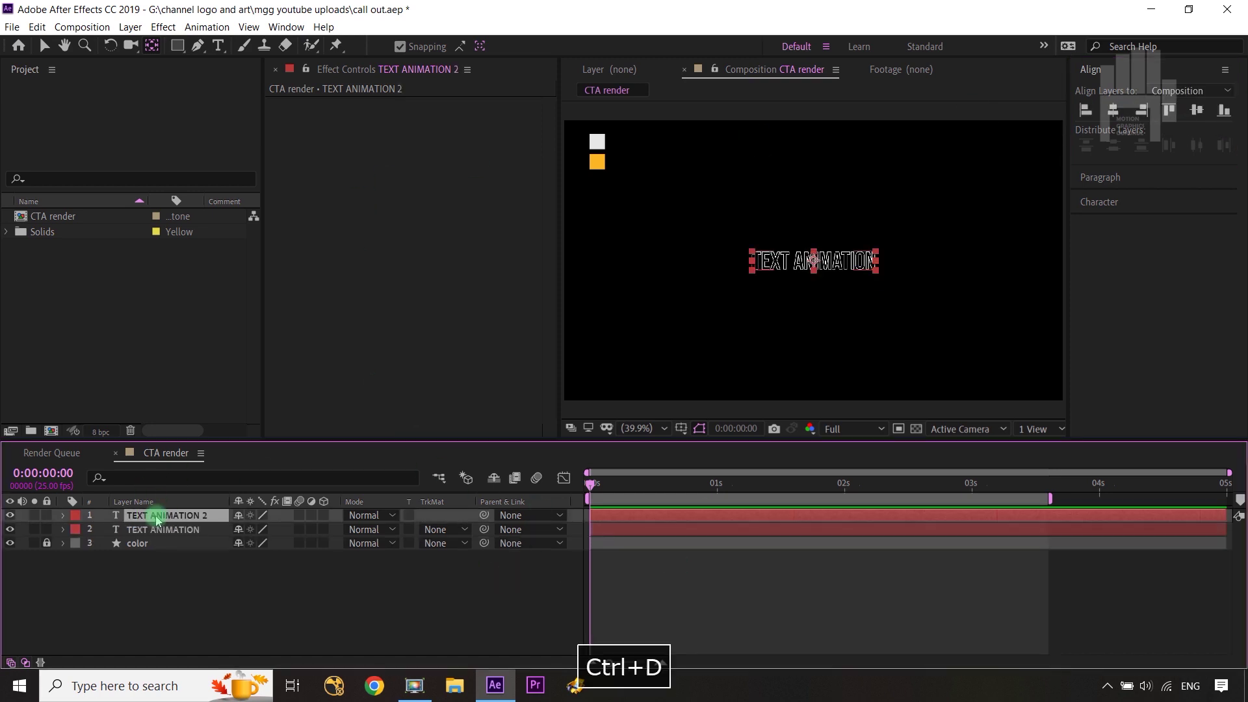
pyautogui.doubleClick(159, 515)
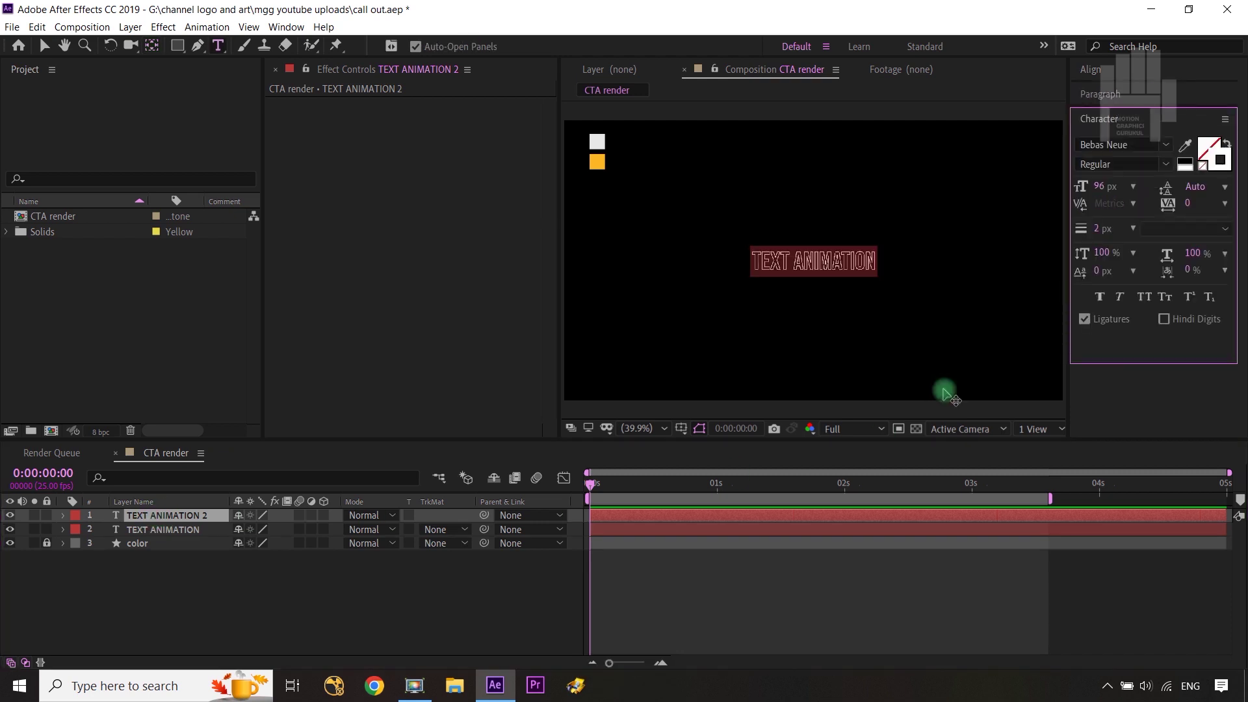
pyautogui.click(1203, 167)
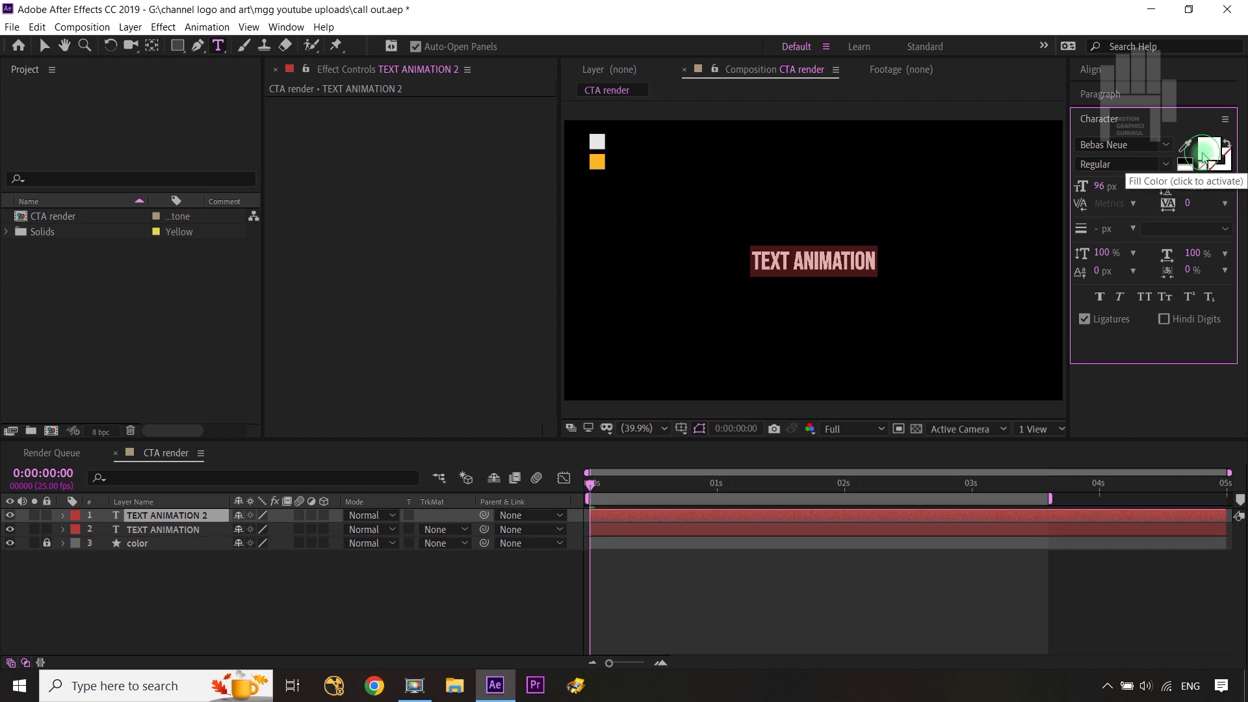
pyautogui.click(427, 604)
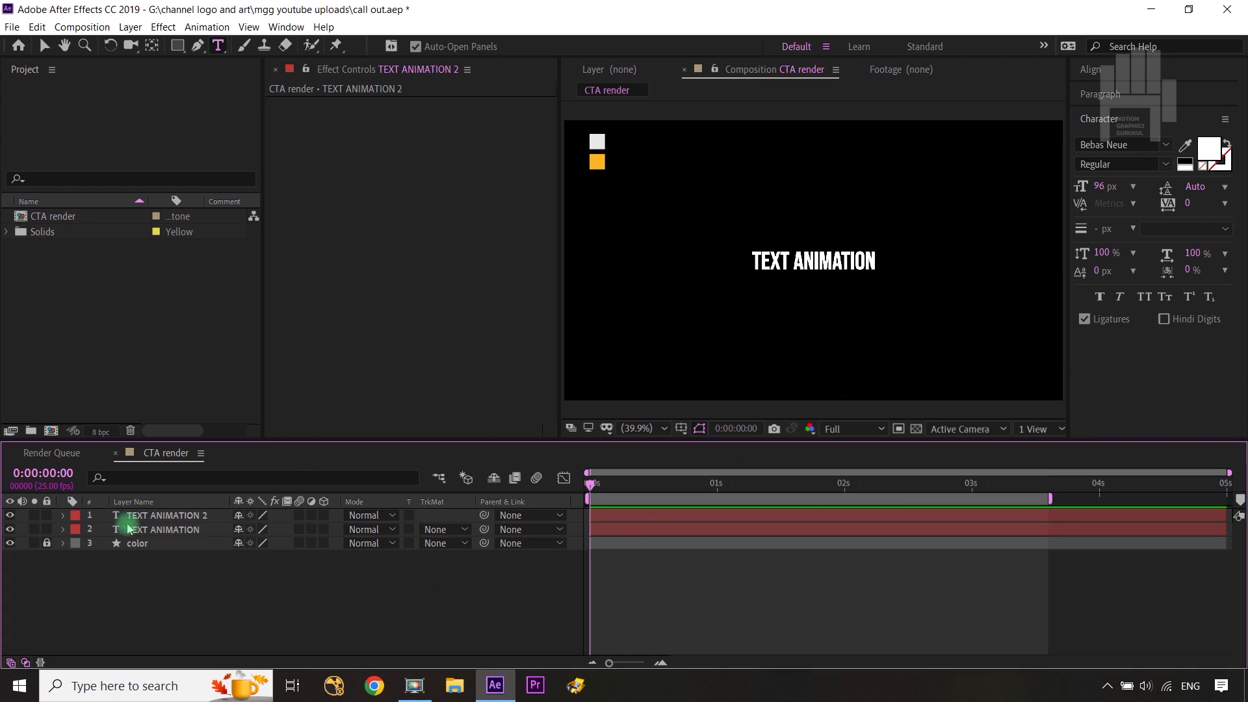
# - Scale both text layers together to 154% and collapse their properties
pyautogui.click(166, 515)
pyautogui.keyDown('ctrl'); pyautogui.click(165, 531); pyautogui.keyUp('ctrl')
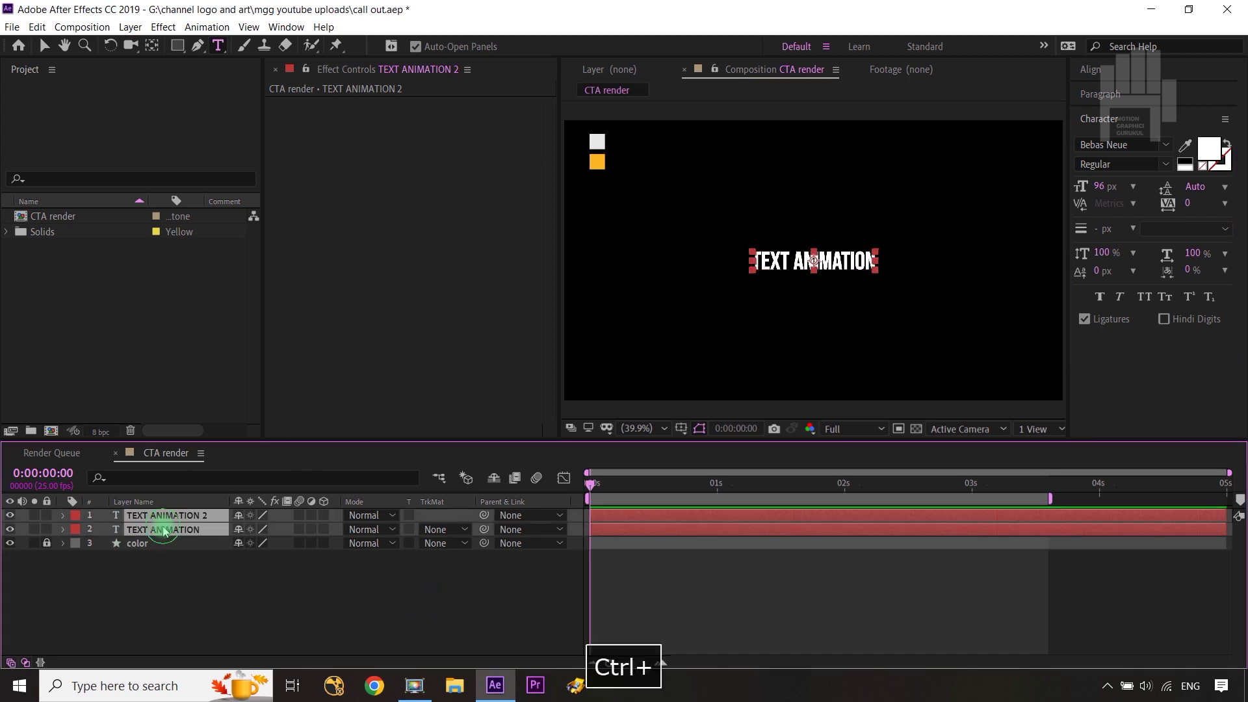
pyautogui.press('s')
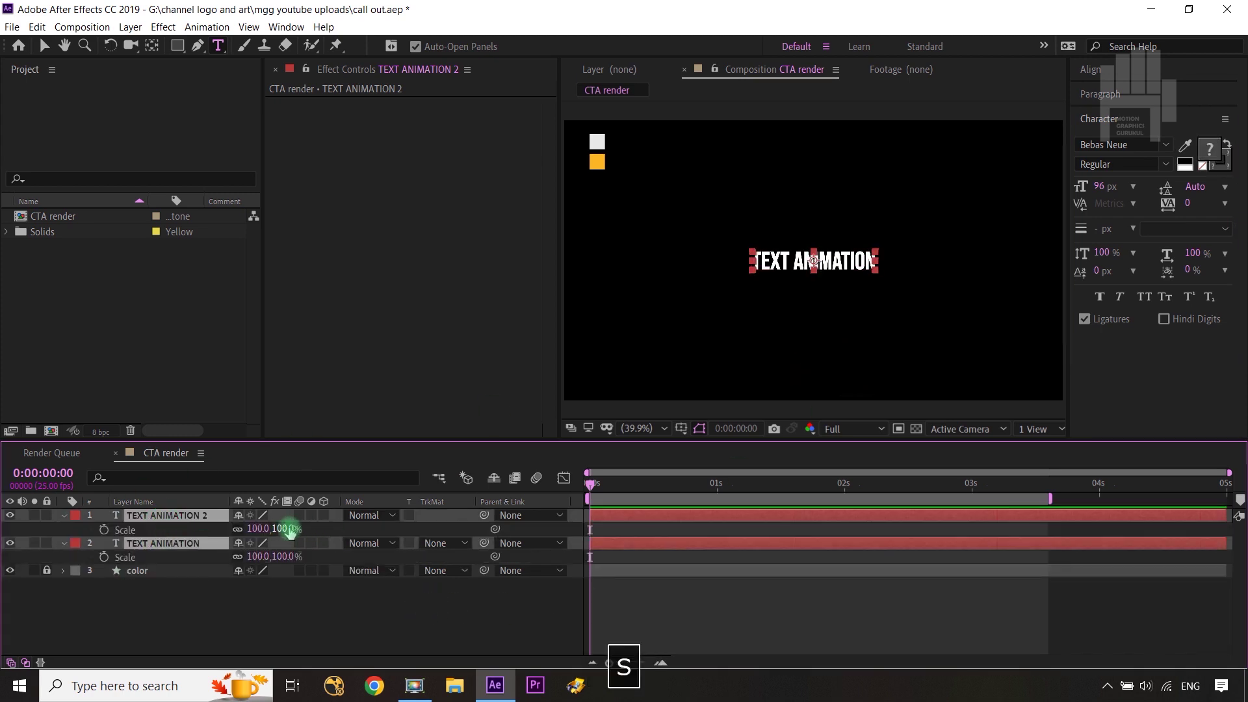
pyautogui.moveTo(290, 529); pyautogui.dragTo(329, 525)
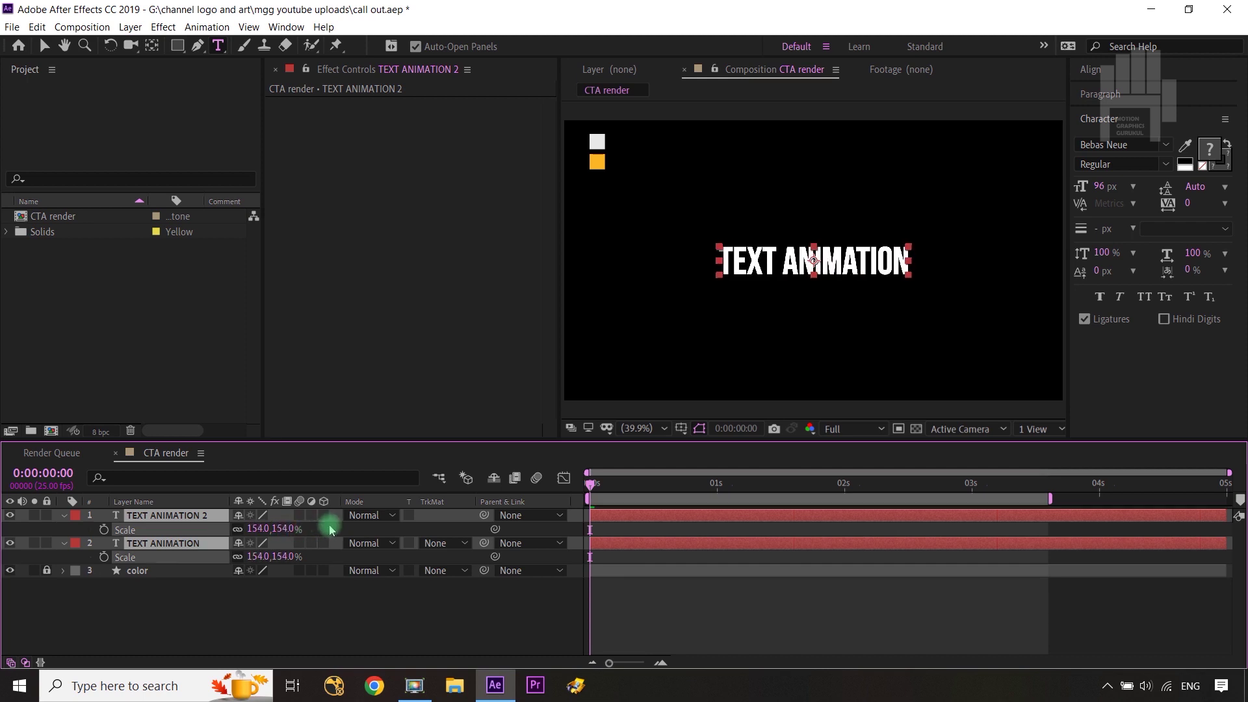
pyautogui.click(357, 602)
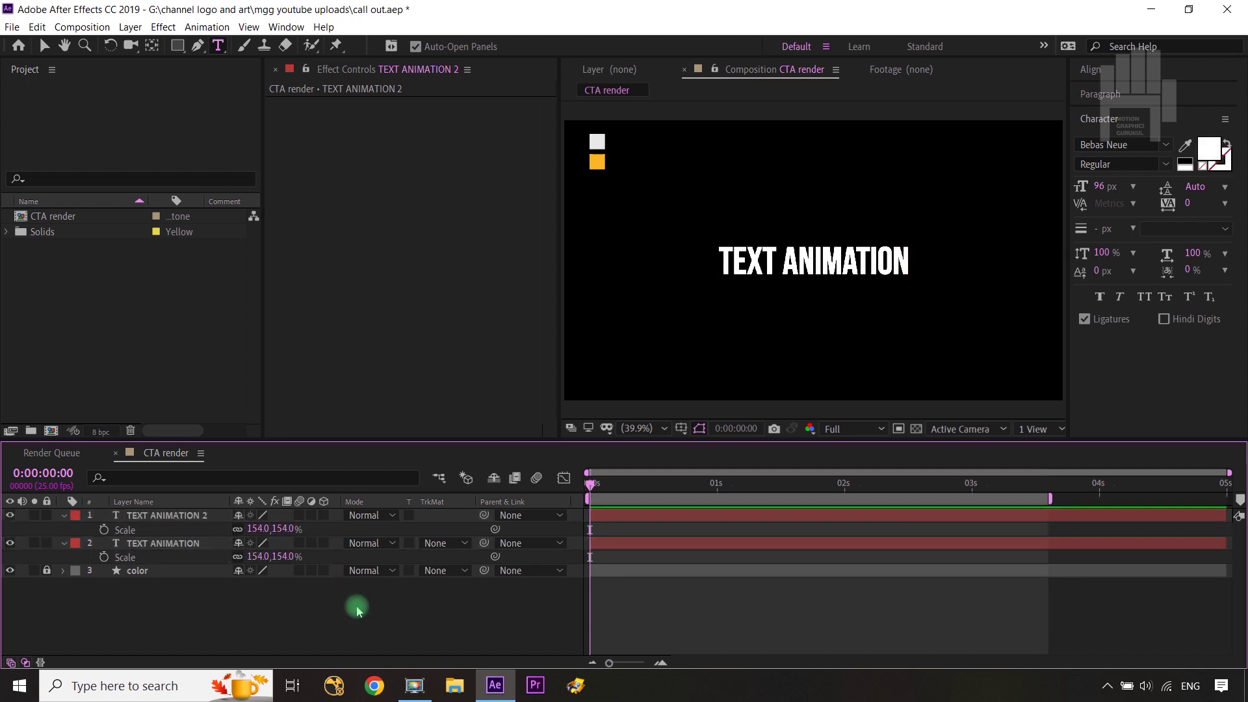
pyautogui.click(64, 516)
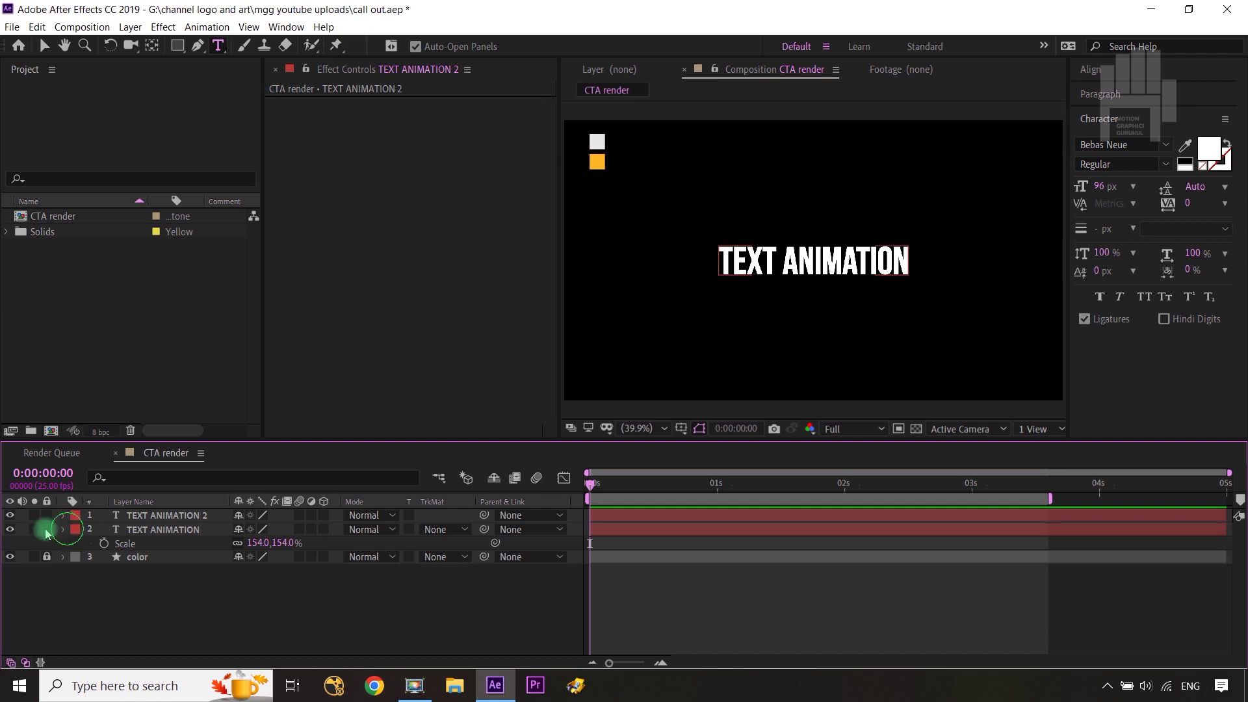
pyautogui.click(64, 529)
# - Hide and show each text layer in turn to compare the filled and outlined versions
pyautogui.click(10, 515)
pyautogui.click(10, 515)
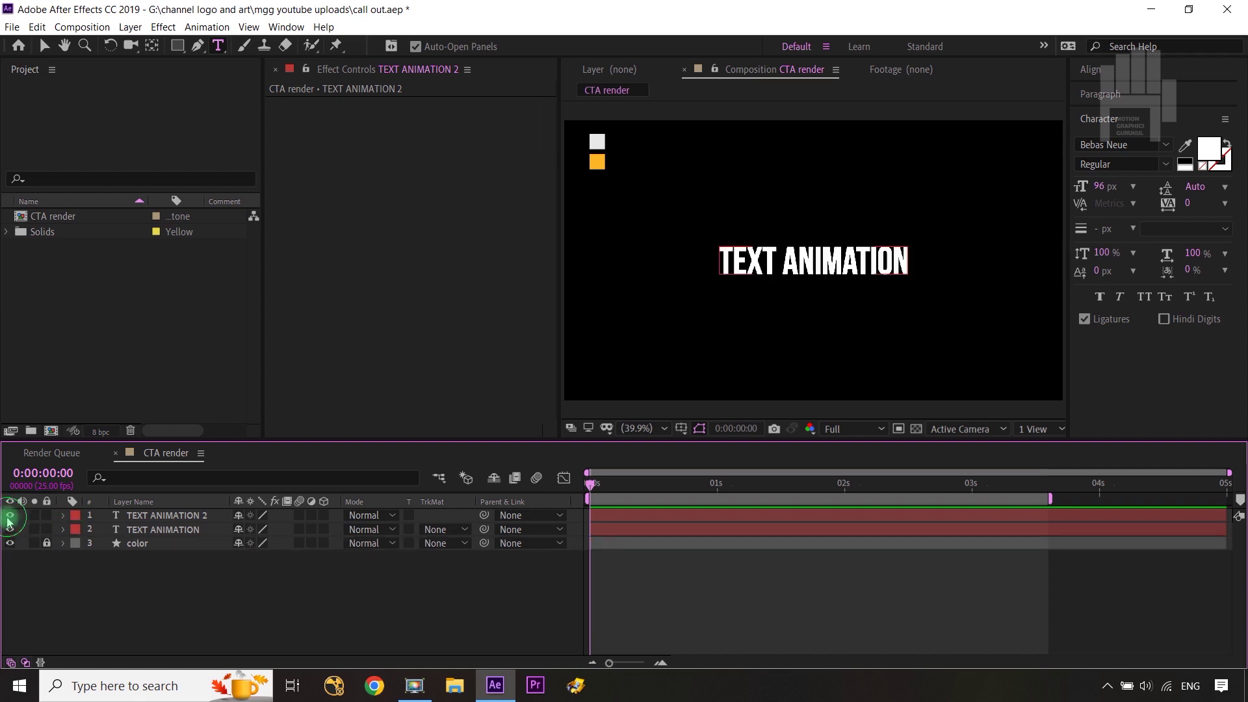
pyautogui.click(10, 529)
pyautogui.click(10, 531)
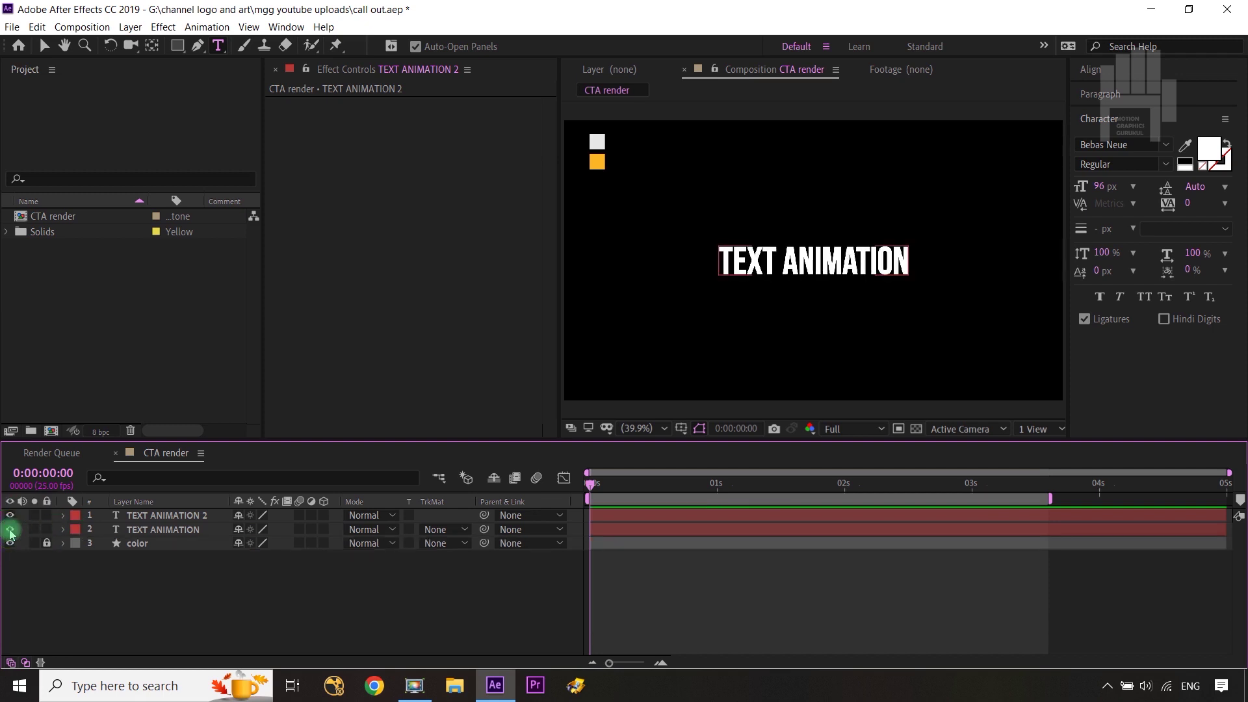
pyautogui.click(141, 573)
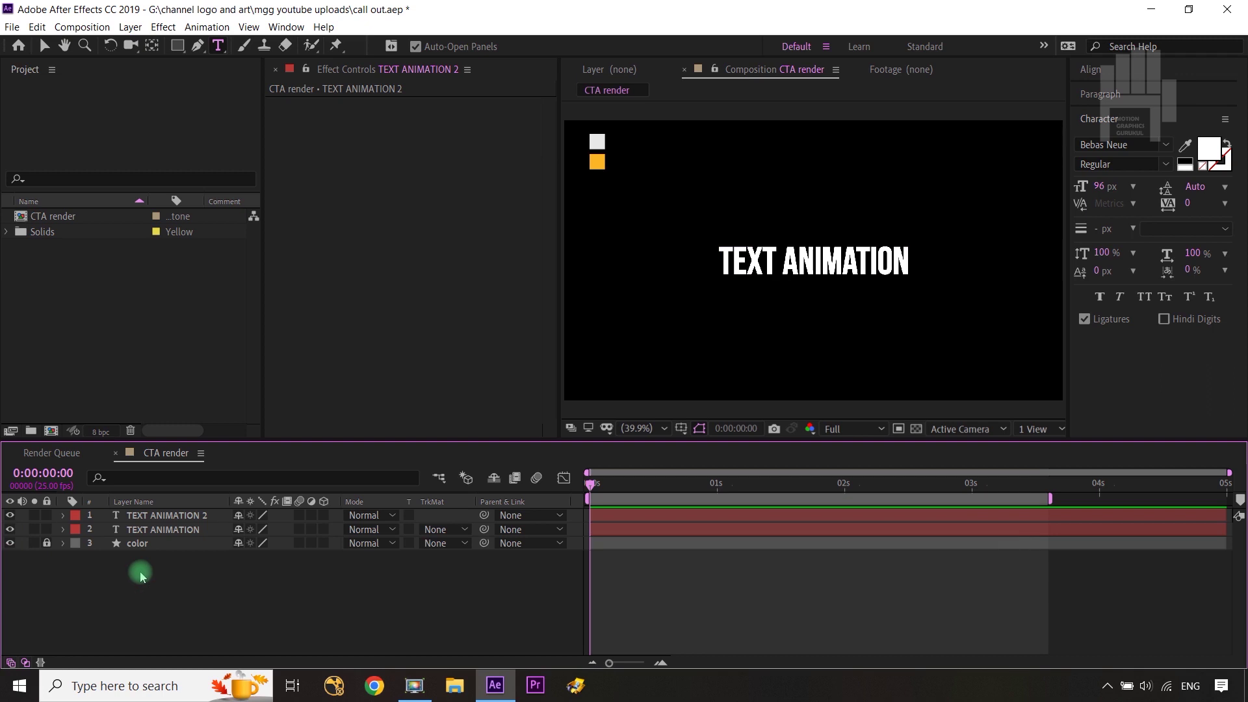
# - Rename the white-filled TEXT ANIMATION 2 layer as Fill text
pyautogui.click(148, 530)
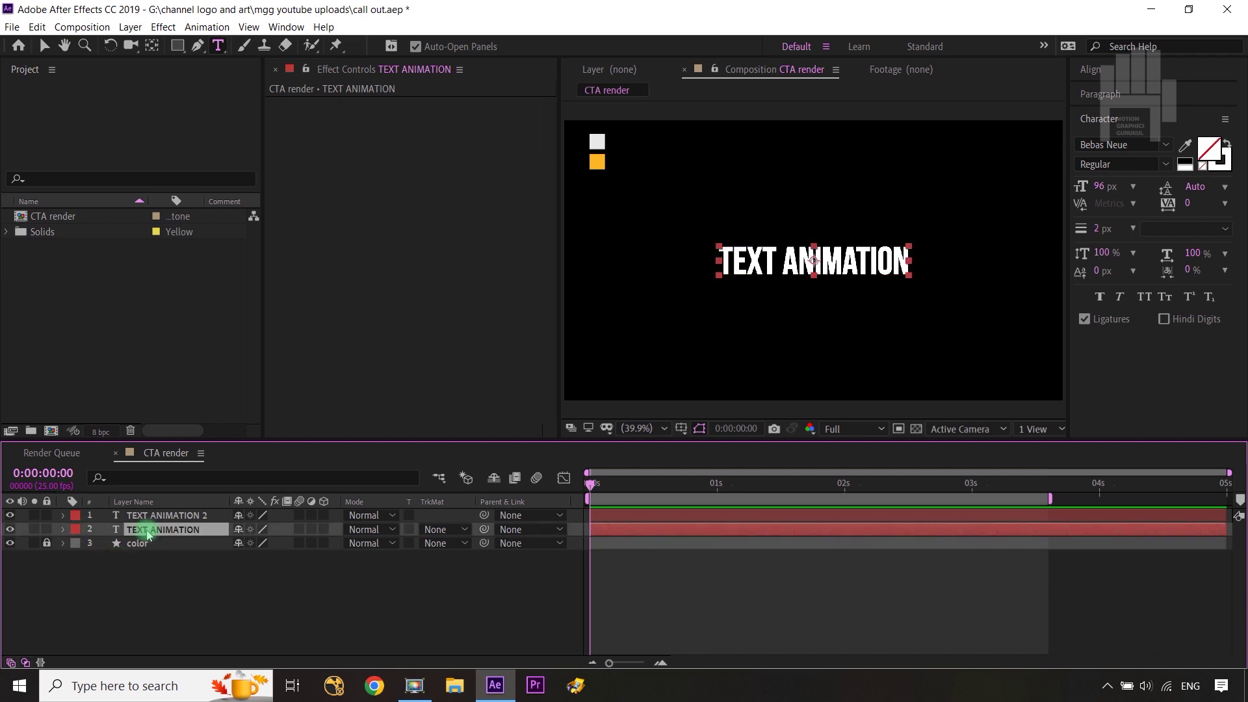
pyautogui.click(156, 517)
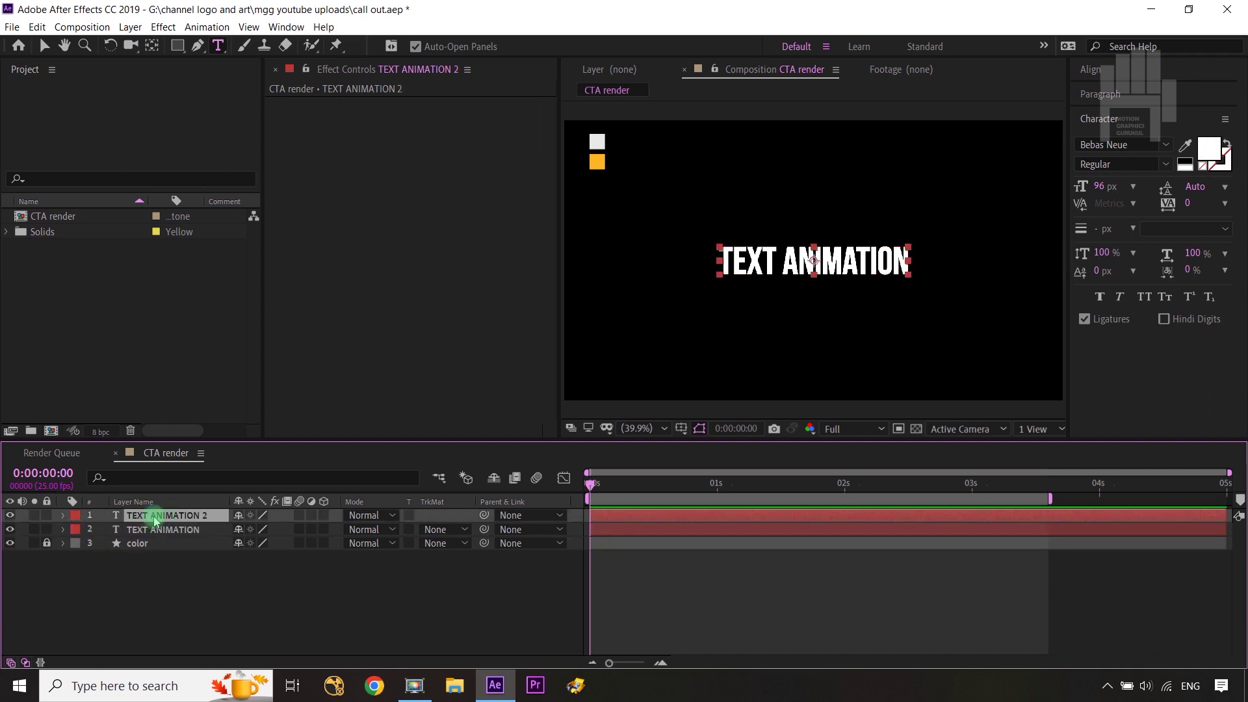
pyautogui.press('Return')
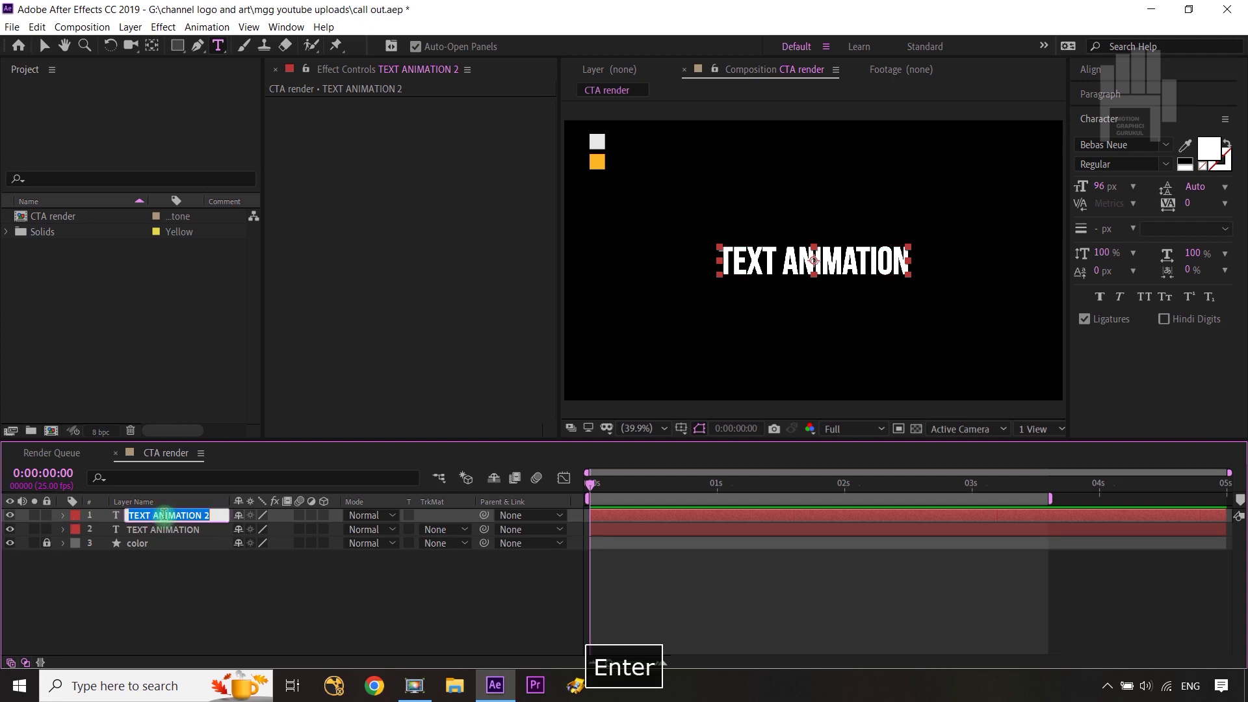
pyautogui.write('Fill')
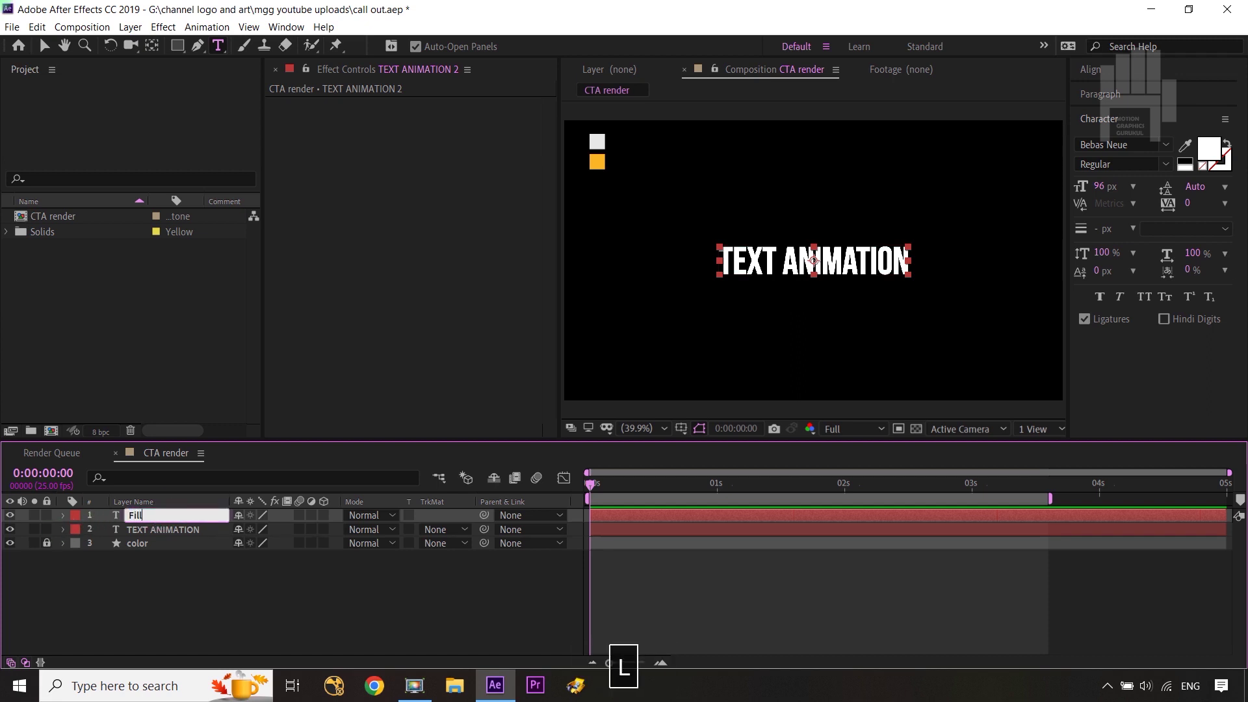
pyautogui.write(' text')
pyautogui.press('Return')
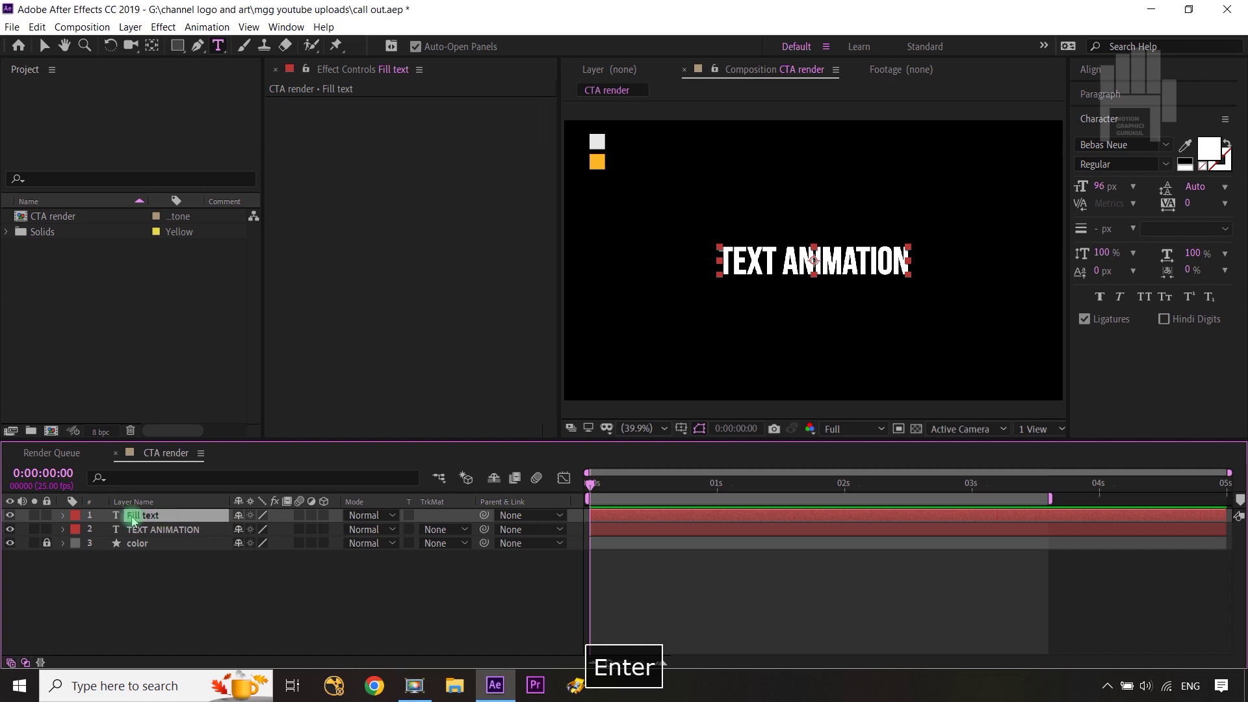
pyautogui.click(10, 516)
pyautogui.click(11, 515)
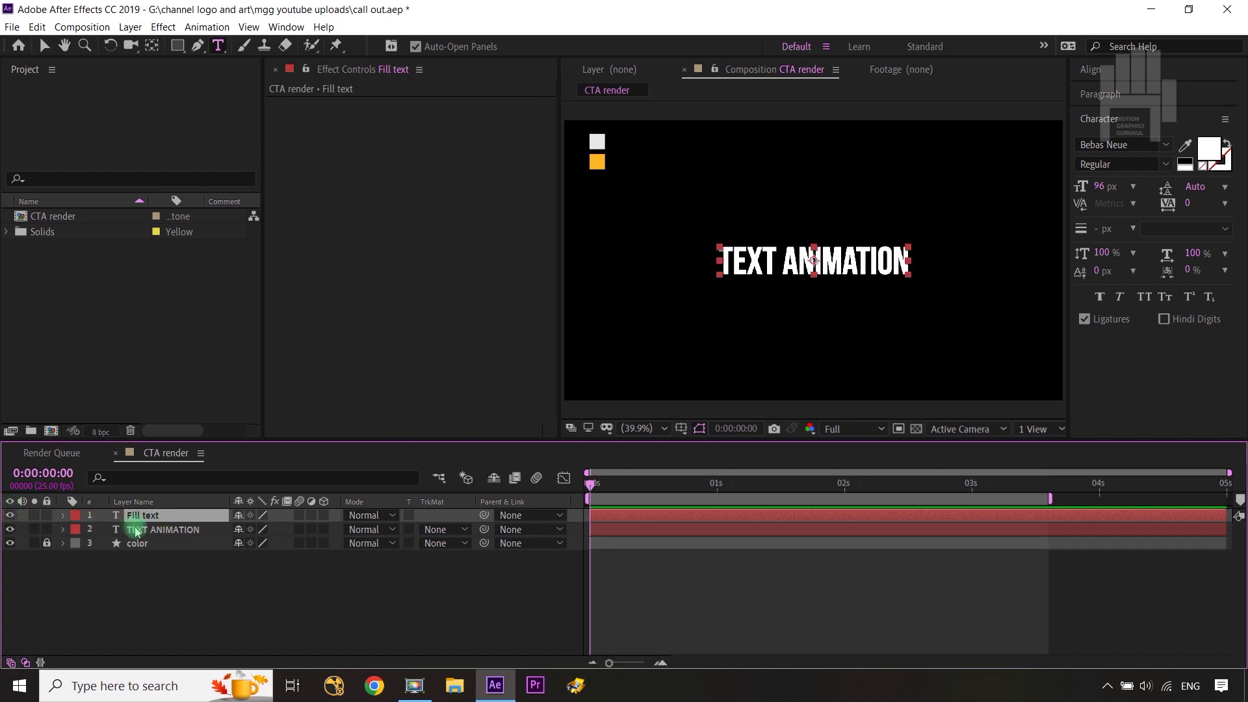
# - Rename the outlined TEXT ANIMATION layer as stroke text
pyautogui.click(162, 529)
pyautogui.press('Return')
pyautogui.write('stroke text')
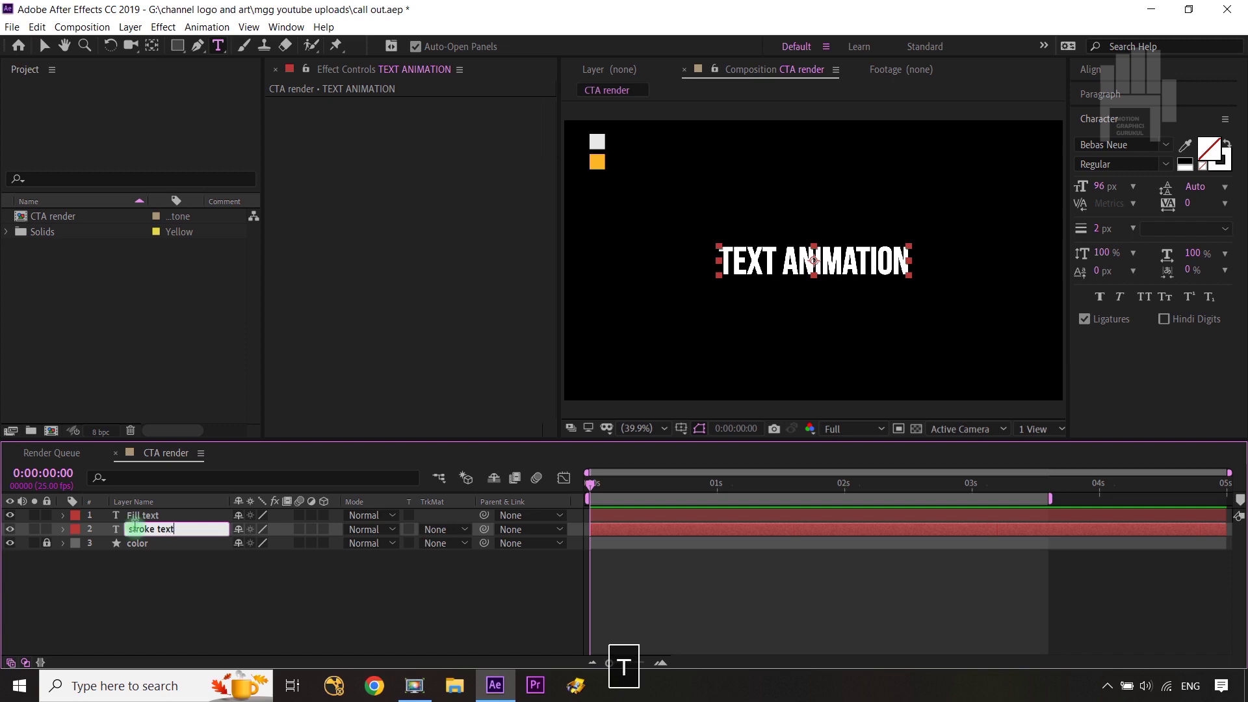
pyautogui.click(197, 604)
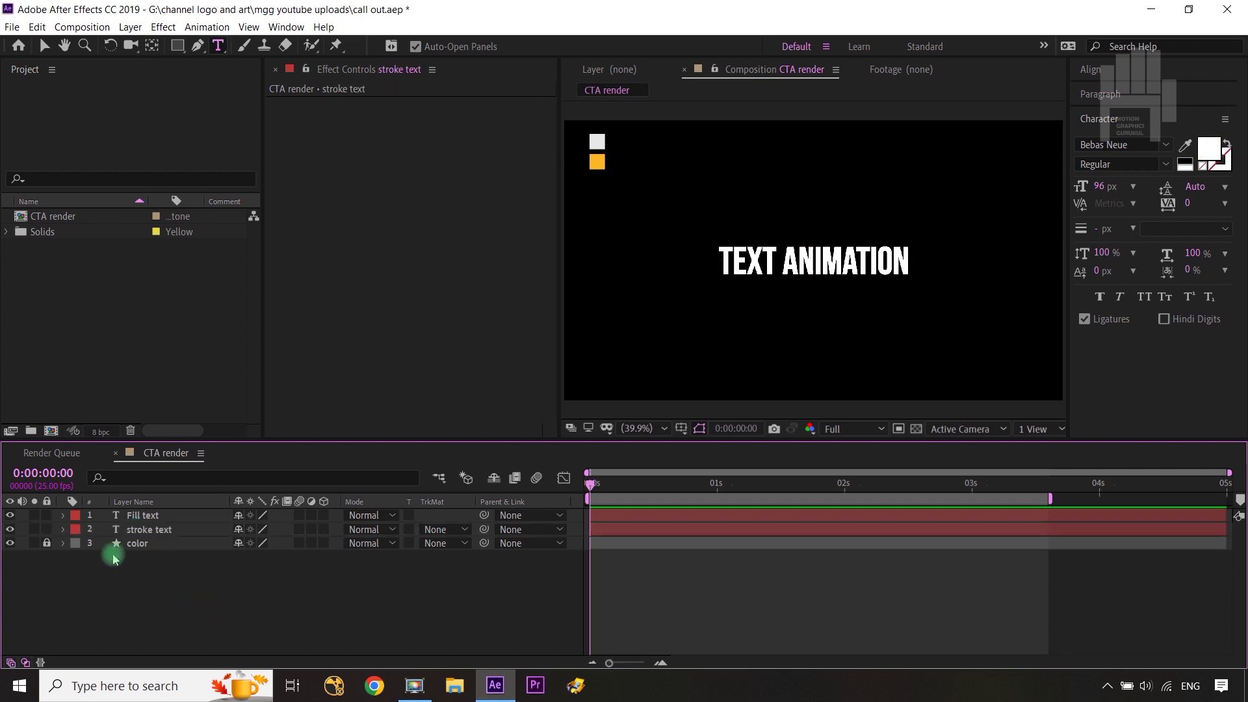
# - Add a Tracking text animator to the Fill text layer
pyautogui.click(156, 533)
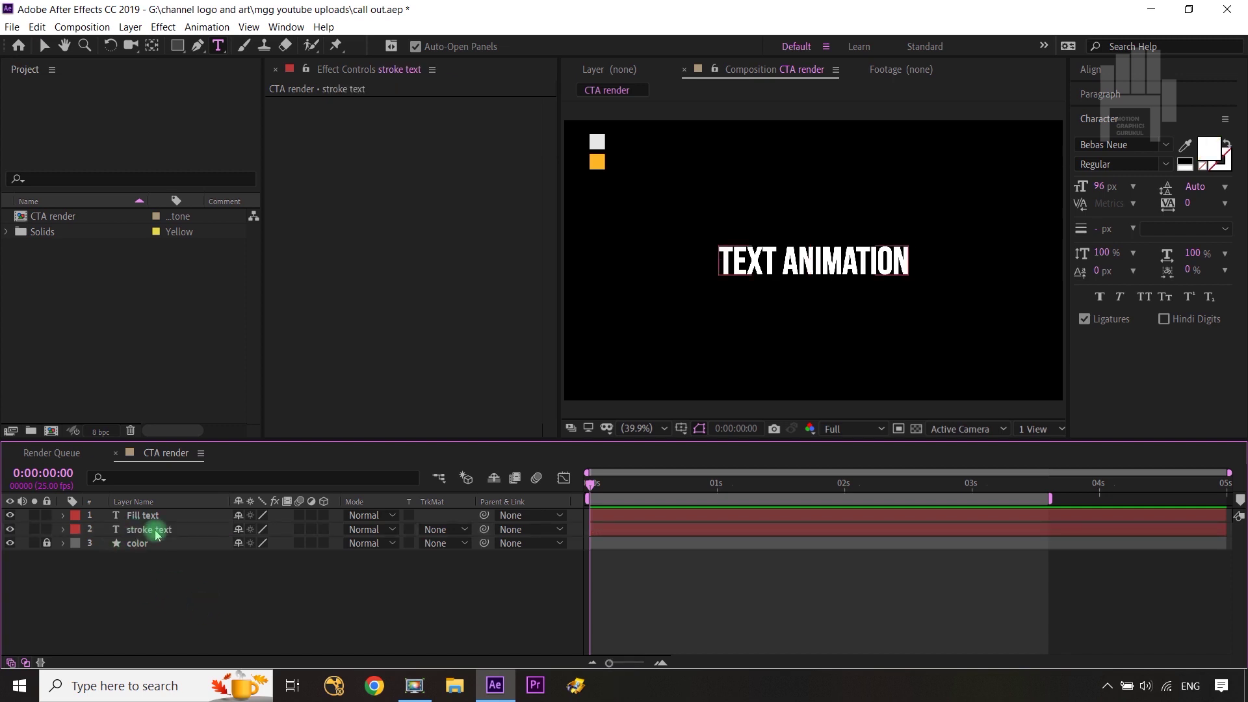
pyautogui.click(156, 534)
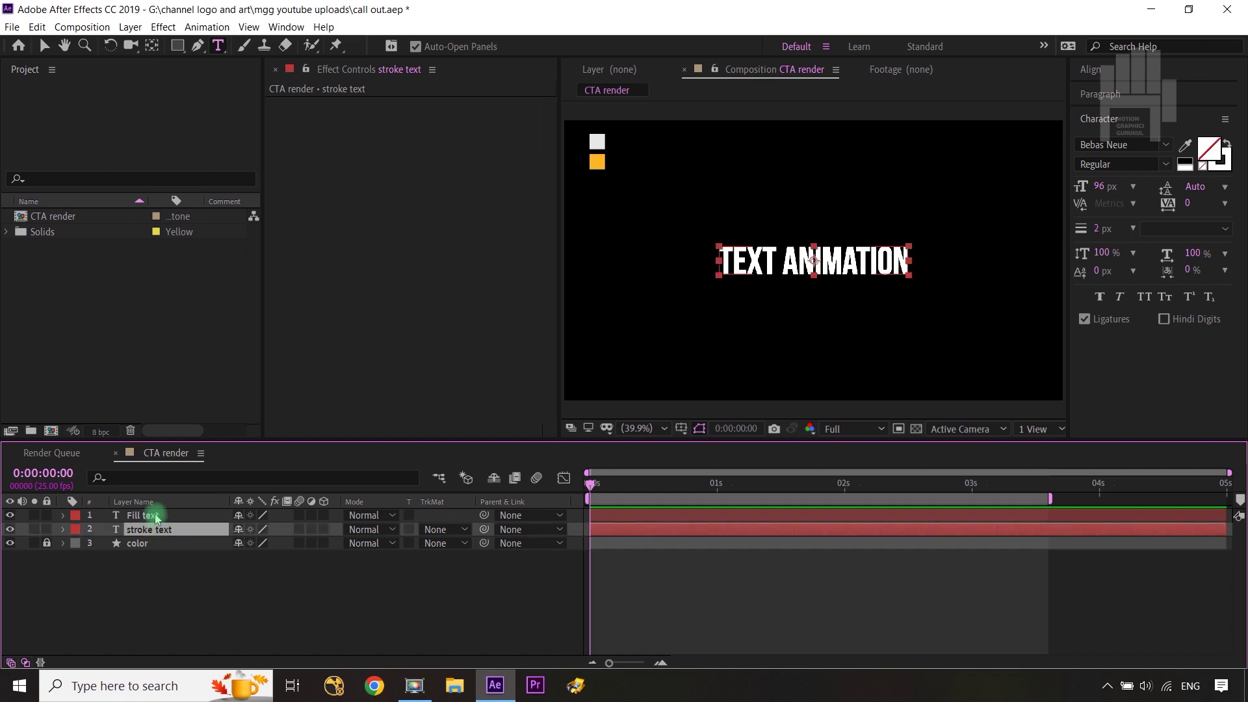
pyautogui.click(63, 516)
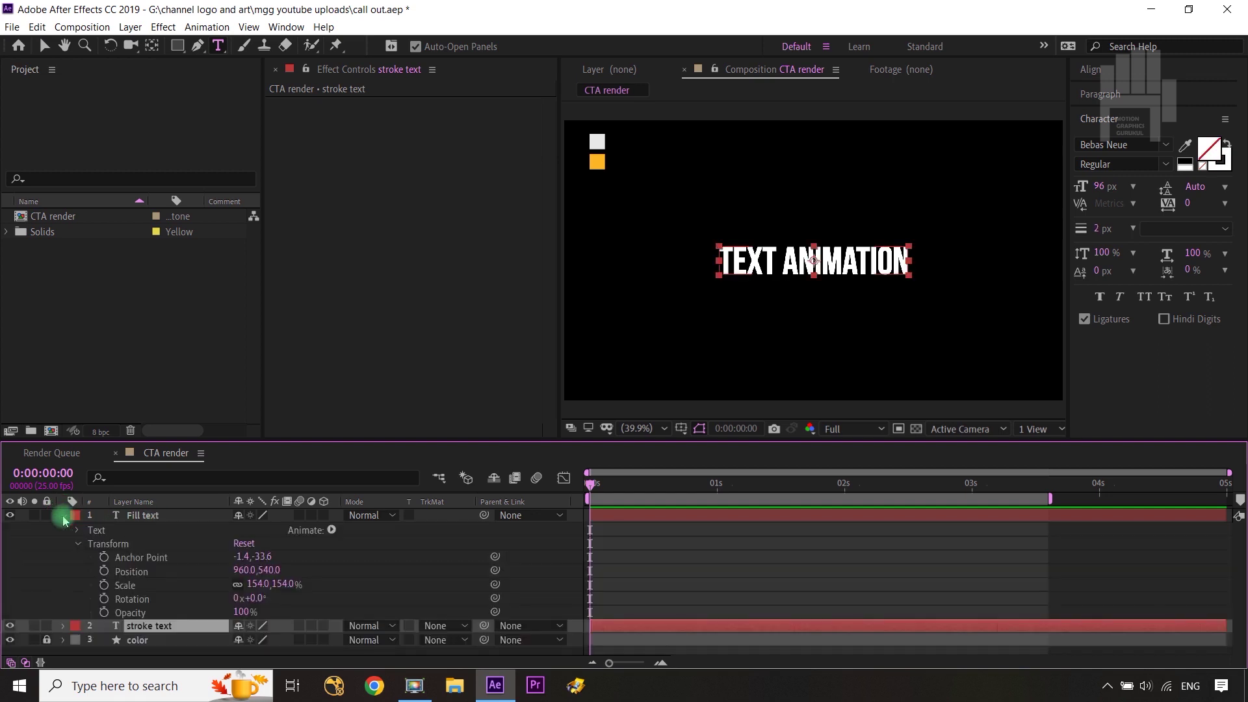
pyautogui.click(332, 530)
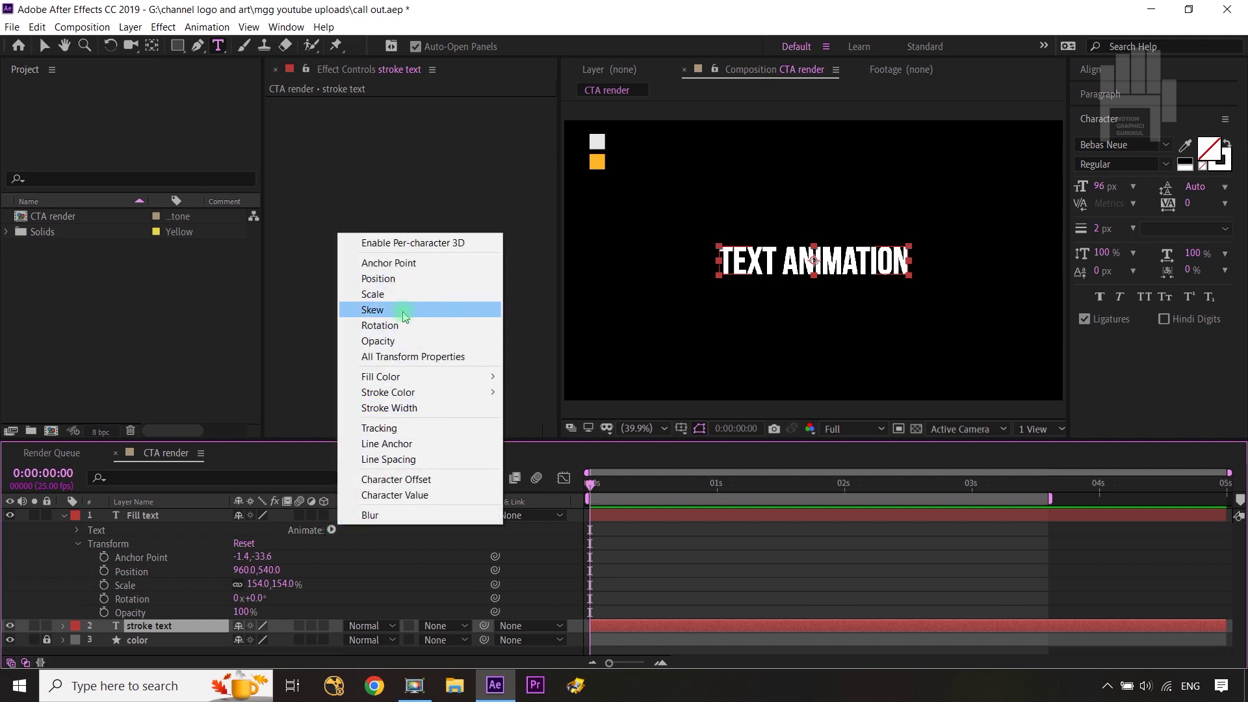
pyautogui.click(403, 428)
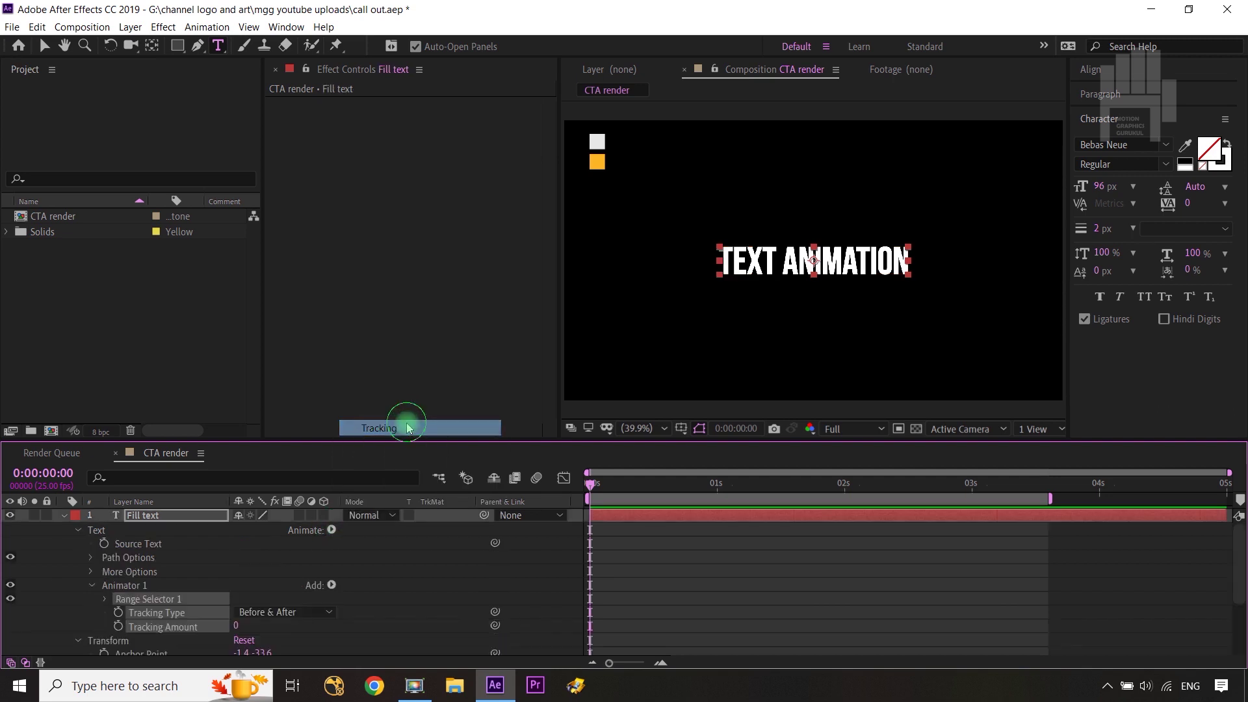
pyautogui.click(440, 581)
# - Start animating the Fill text layer's Tracking Amount with a first keyframe at 0:00:00:20
pyautogui.hotkey('shift', 'pagedown')
pyautogui.hotkey('shift', 'pagedown')
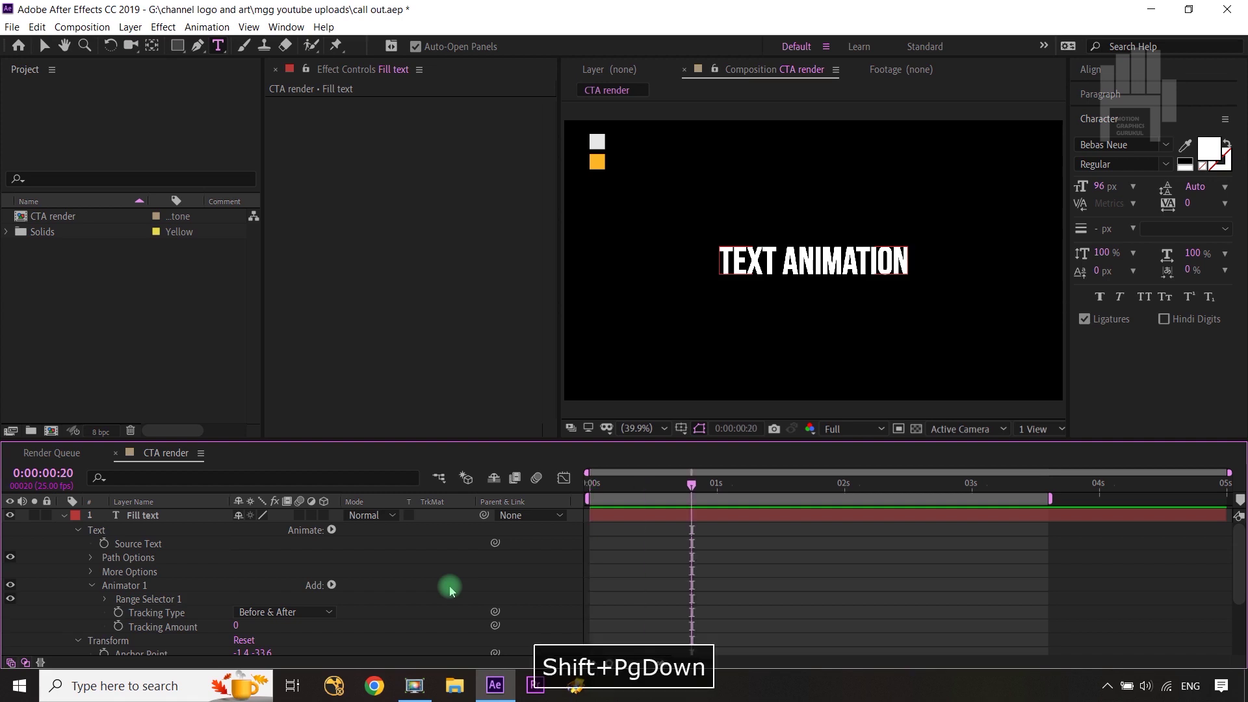
pyautogui.click(119, 627)
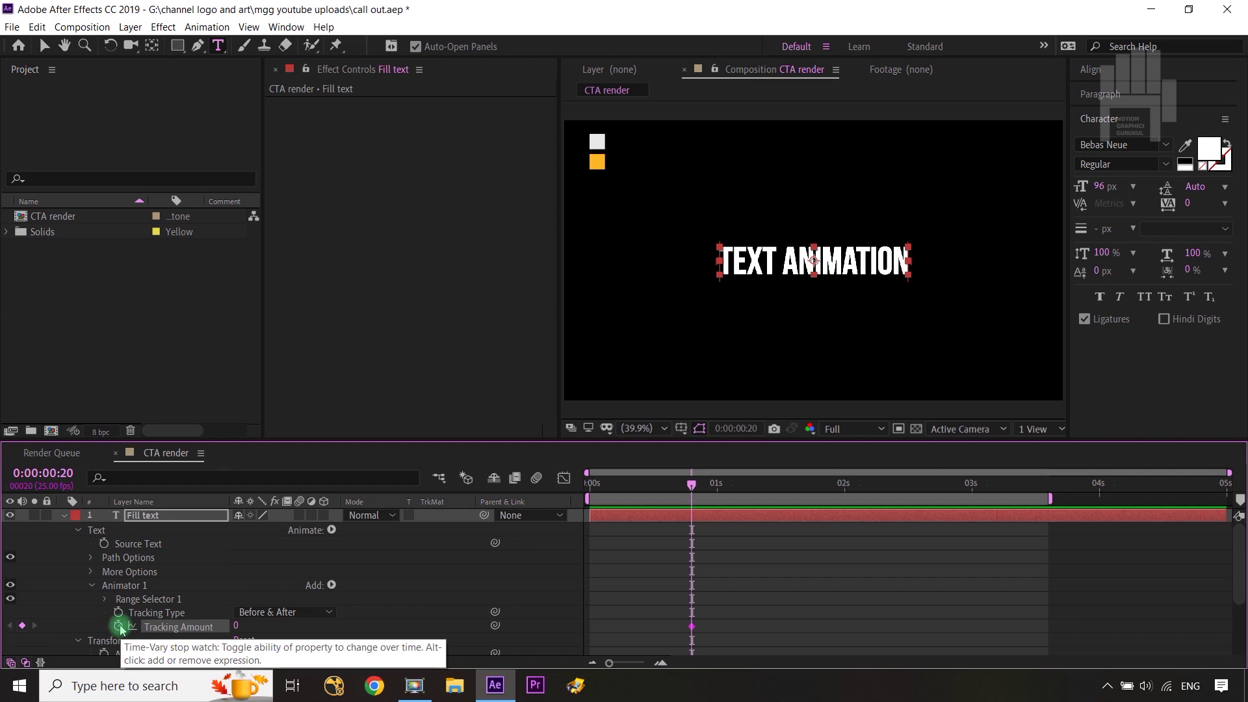
# - Add a second Tracking Amount keyframe 15 frames after the first, at 0:00:01:10
pyautogui.hotkey('shift', 'pagedown')
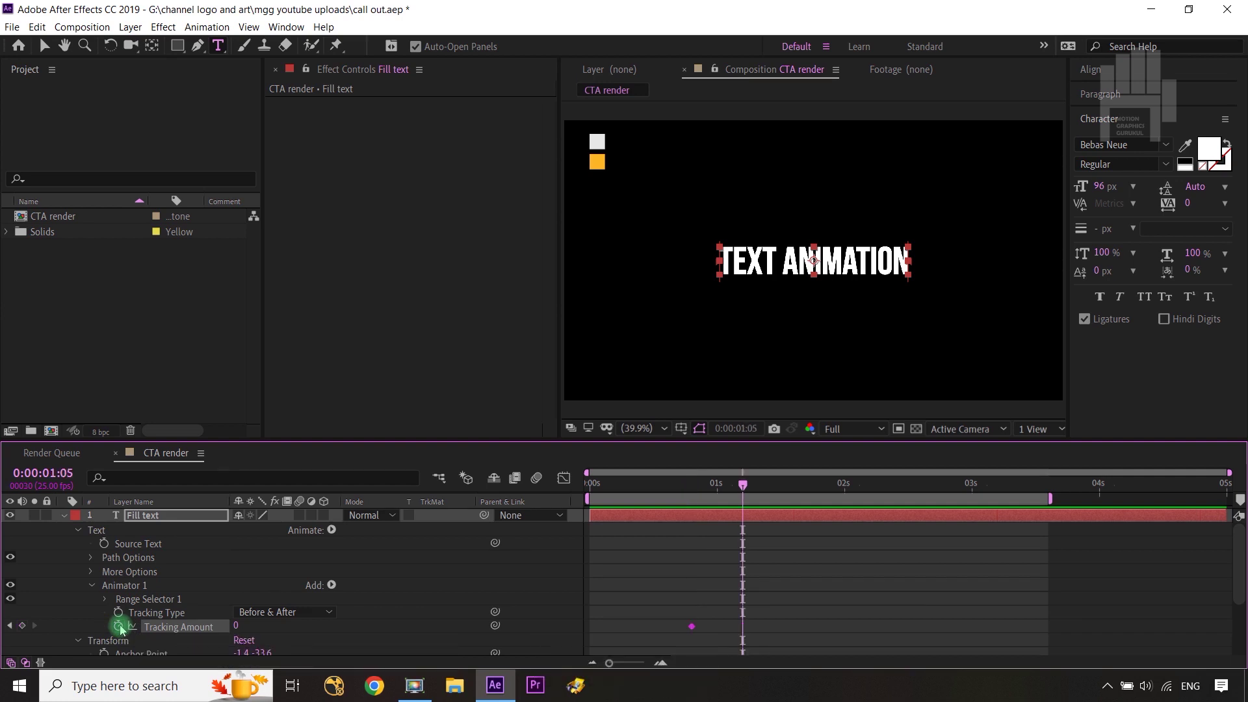
pyautogui.hotkey('ctrl', 'Right')
pyautogui.hotkey('ctrl', 'Right')
pyautogui.hotkey('ctrl', 'Right')
pyautogui.hotkey('ctrl', 'Right')
pyautogui.hotkey('ctrl', 'Right')
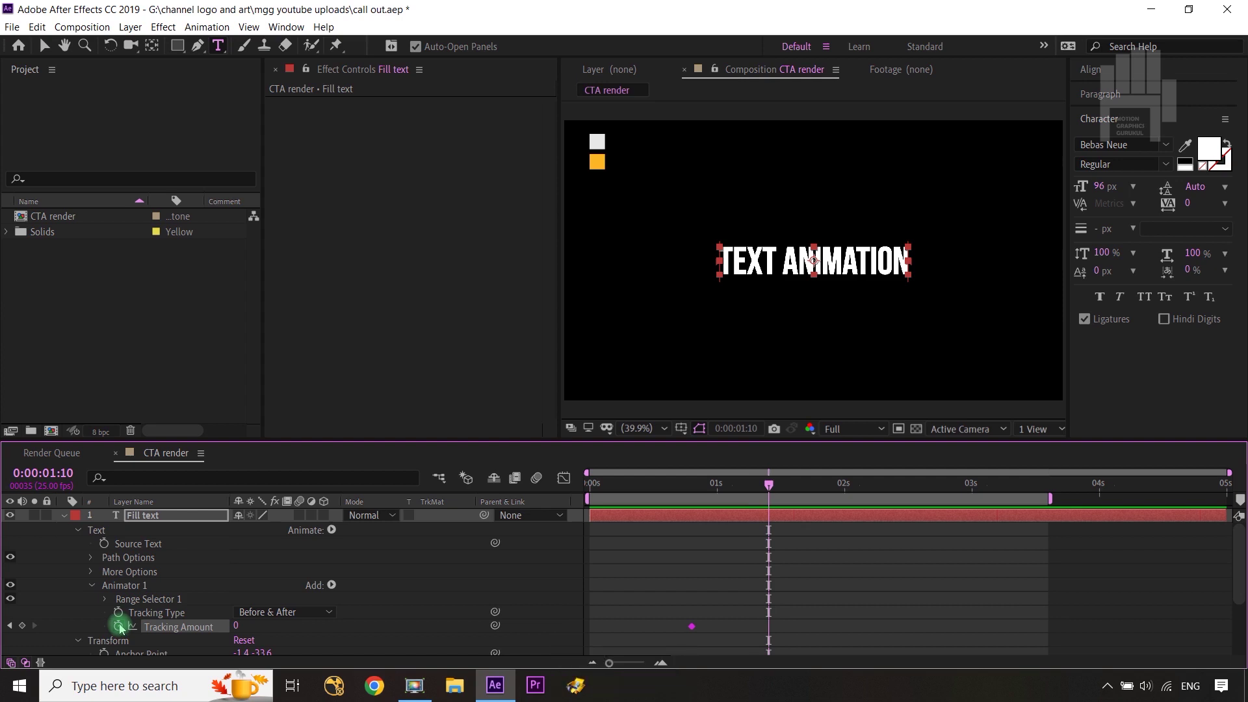
pyautogui.click(23, 626)
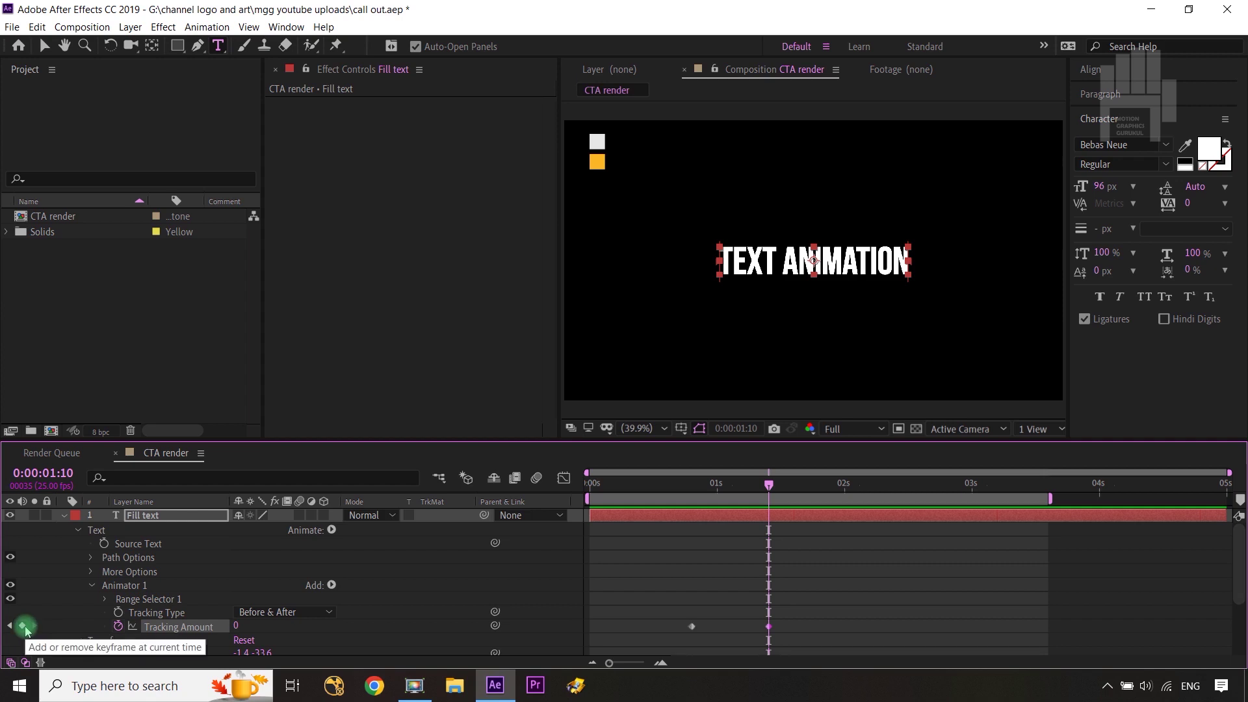
# - Add a third Tracking Amount keyframe another 15 frames on, at 0:00:02:00
pyautogui.hotkey('shift', 'pagedown')
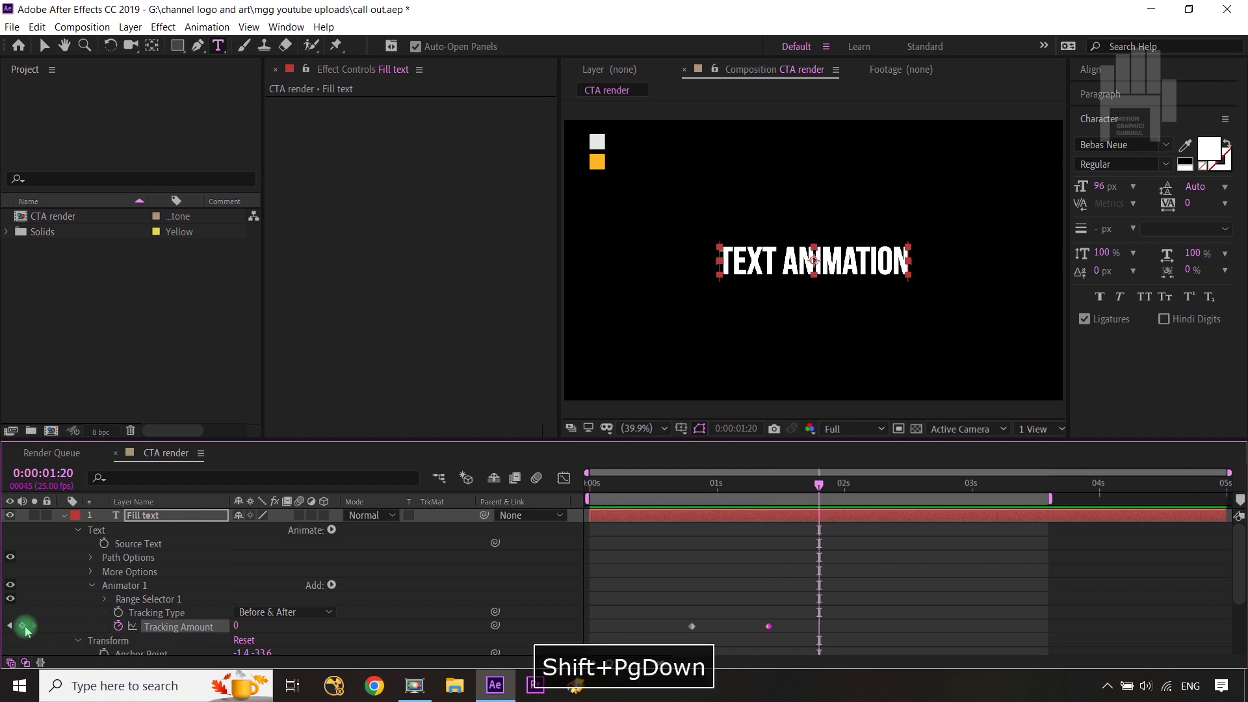
pyautogui.hotkey('ctrl', 'Right')
pyautogui.hotkey('ctrl', 'Right')
pyautogui.hotkey('ctrl', 'Right')
pyautogui.hotkey('ctrl', 'Right')
pyautogui.hotkey('ctrl', 'Right')
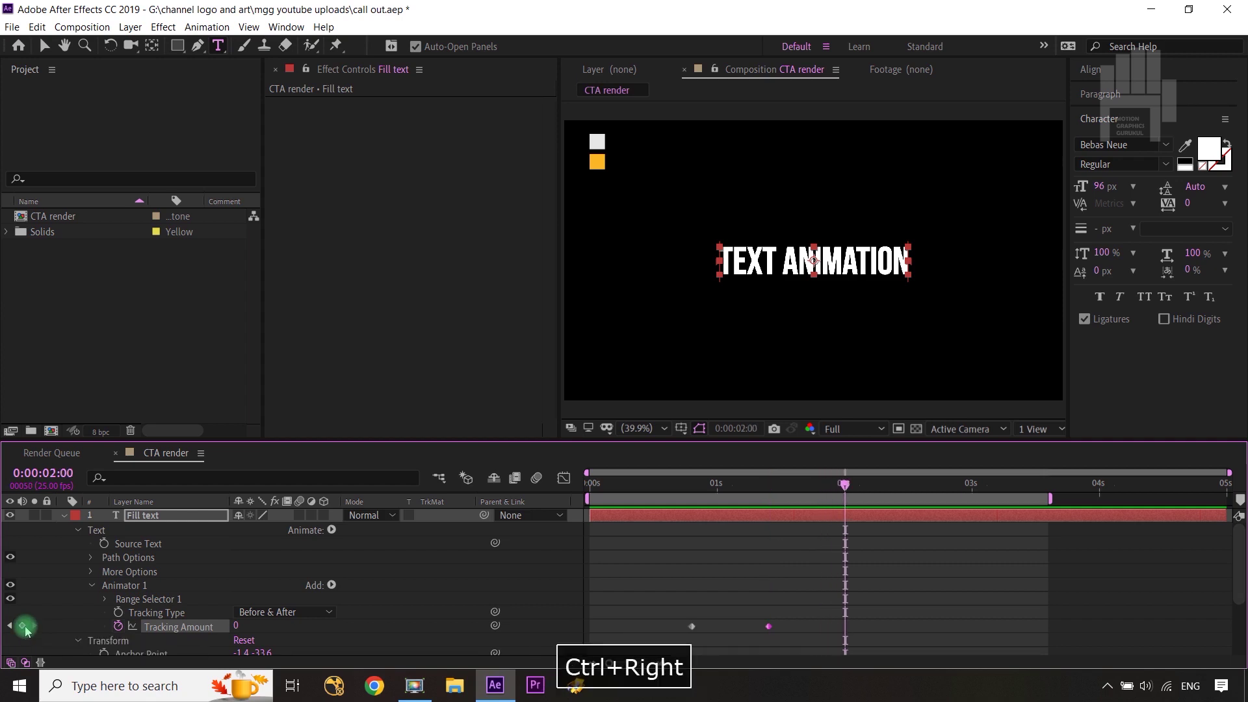
# - Add a fourth Tracking Amount keyframe at 0:00:02:15, keeping the 15-frame spacing
pyautogui.hotkey('shift', 'pagedown')
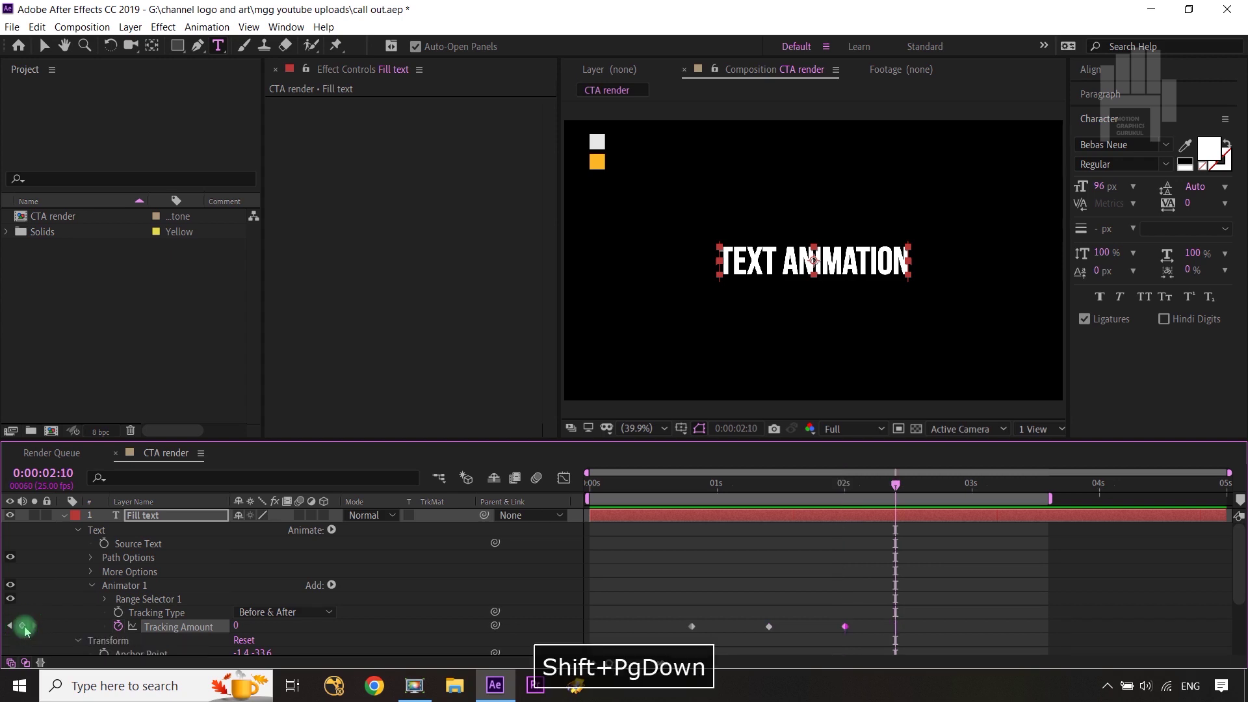
pyautogui.hotkey('ctrl', 'Right')
pyautogui.hotkey('ctrl', 'Right')
pyautogui.hotkey('ctrl', 'Right')
pyautogui.hotkey('ctrl', 'Right')
pyautogui.hotkey('ctrl', 'Right')
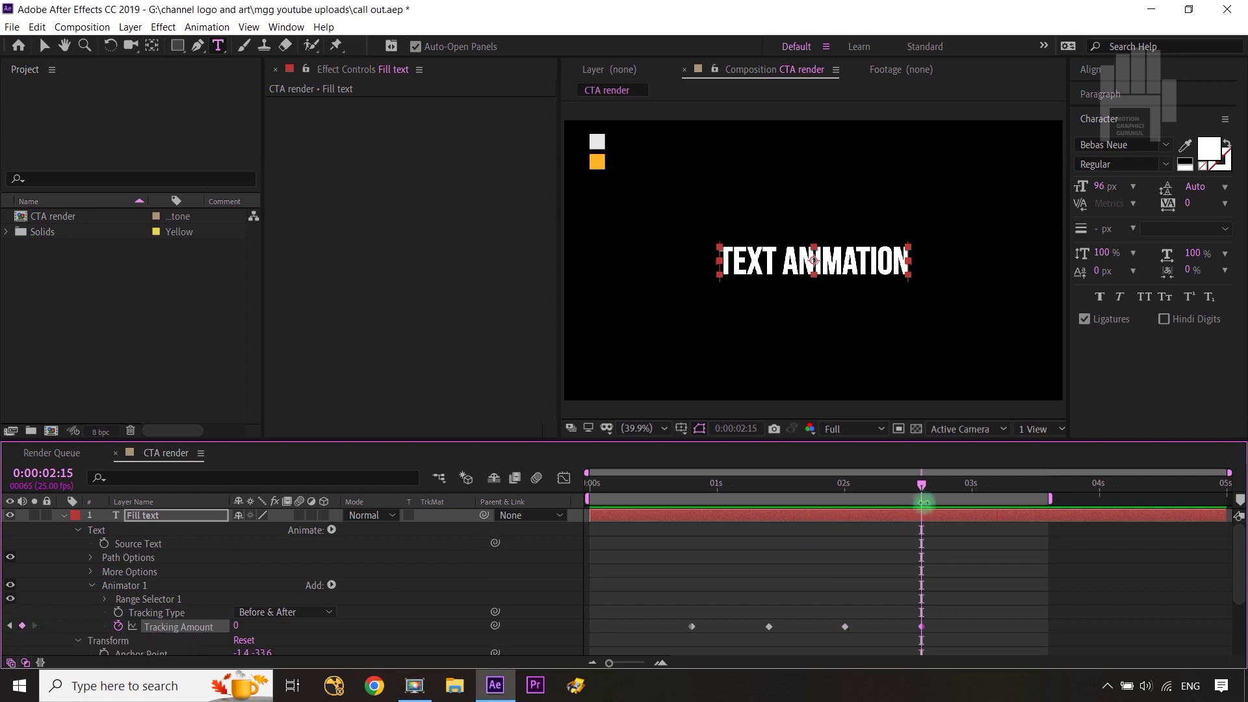
# - Set the Tracking Amount to 10 at the 0:00:01:10 keyframe
pyautogui.moveTo(921, 495); pyautogui.dragTo(691, 496)
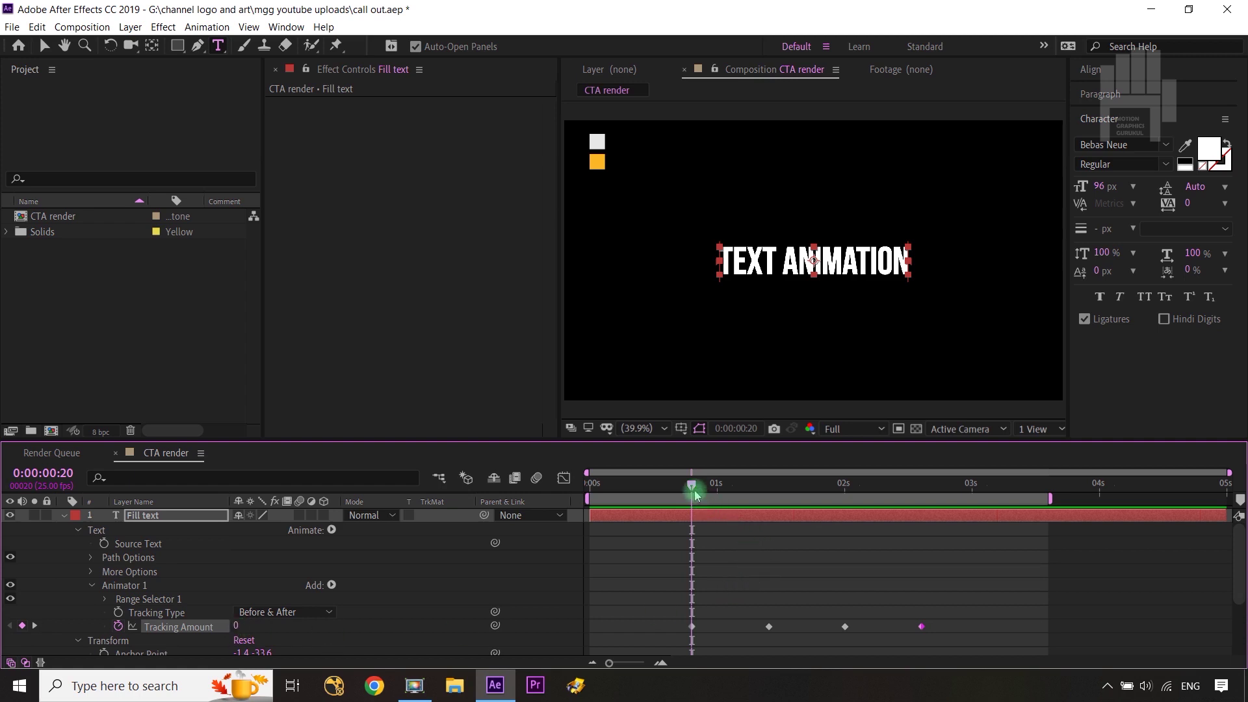
pyautogui.moveTo(693, 486); pyautogui.dragTo(768, 486)
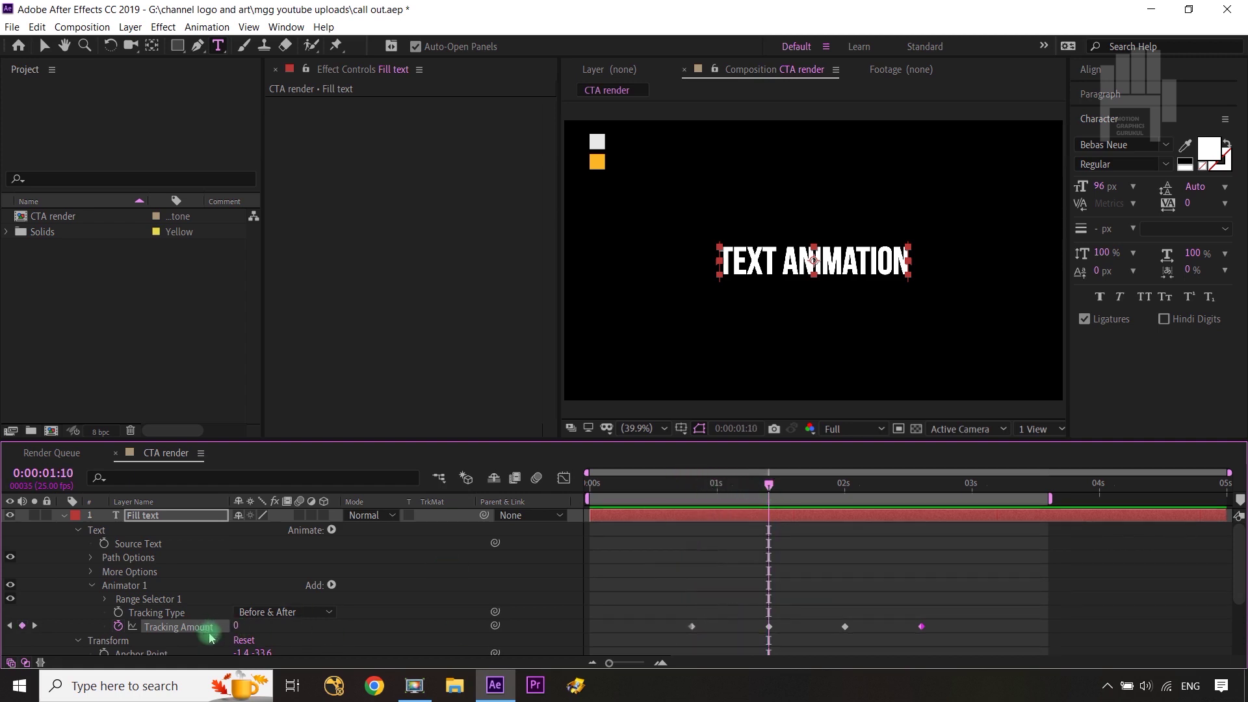
pyautogui.write('10')
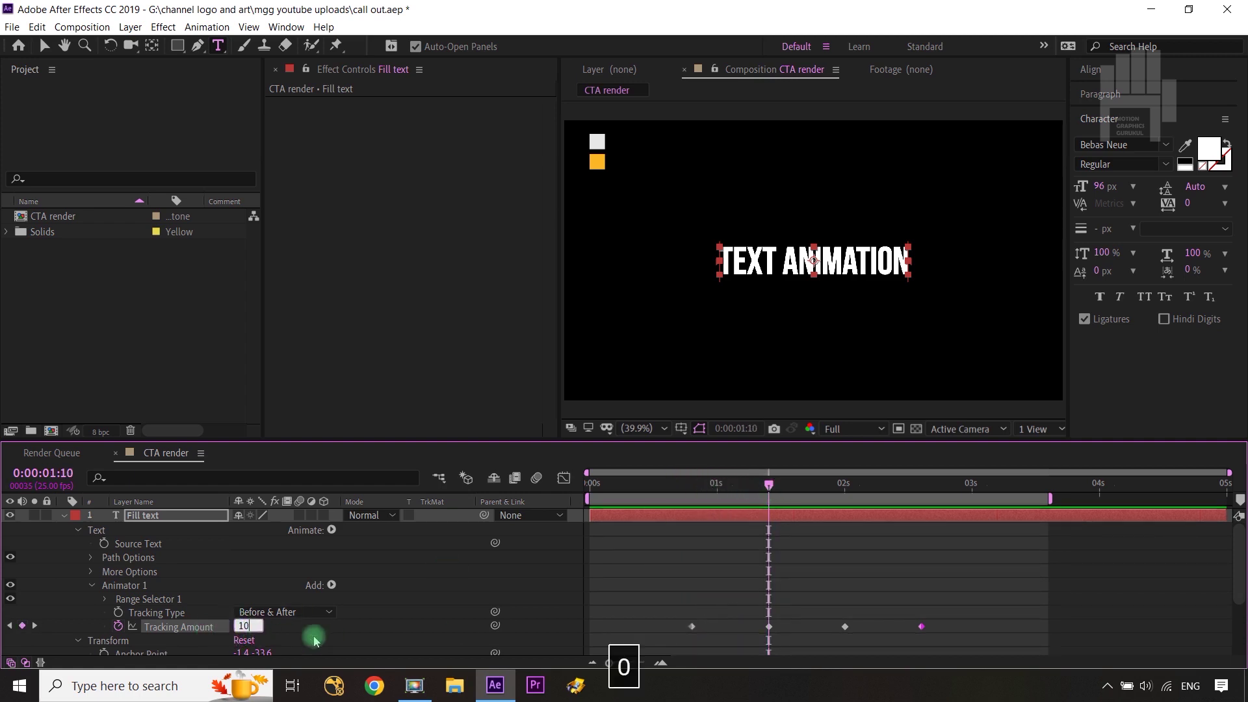
pyautogui.click(330, 634)
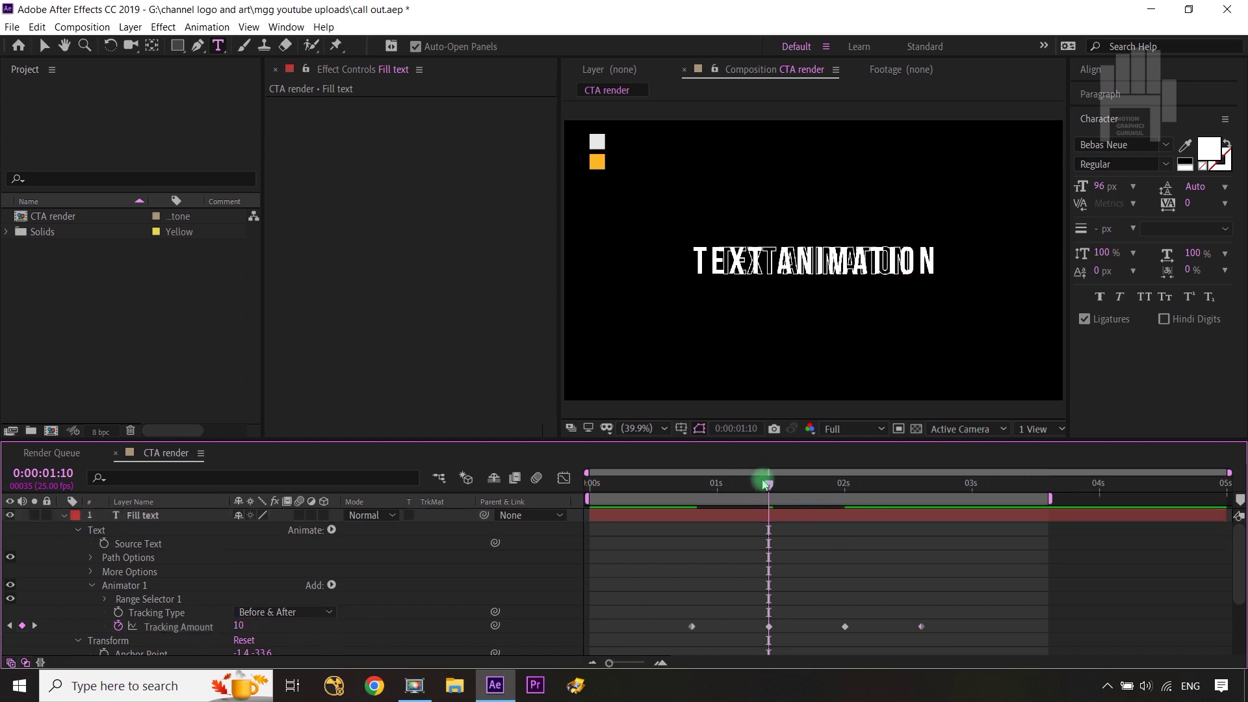
# - Set the Tracking Amount to 10 at the 0:00:02:00 keyframe
pyautogui.moveTo(768, 484); pyautogui.dragTo(845, 484)
pyautogui.click(238, 625)
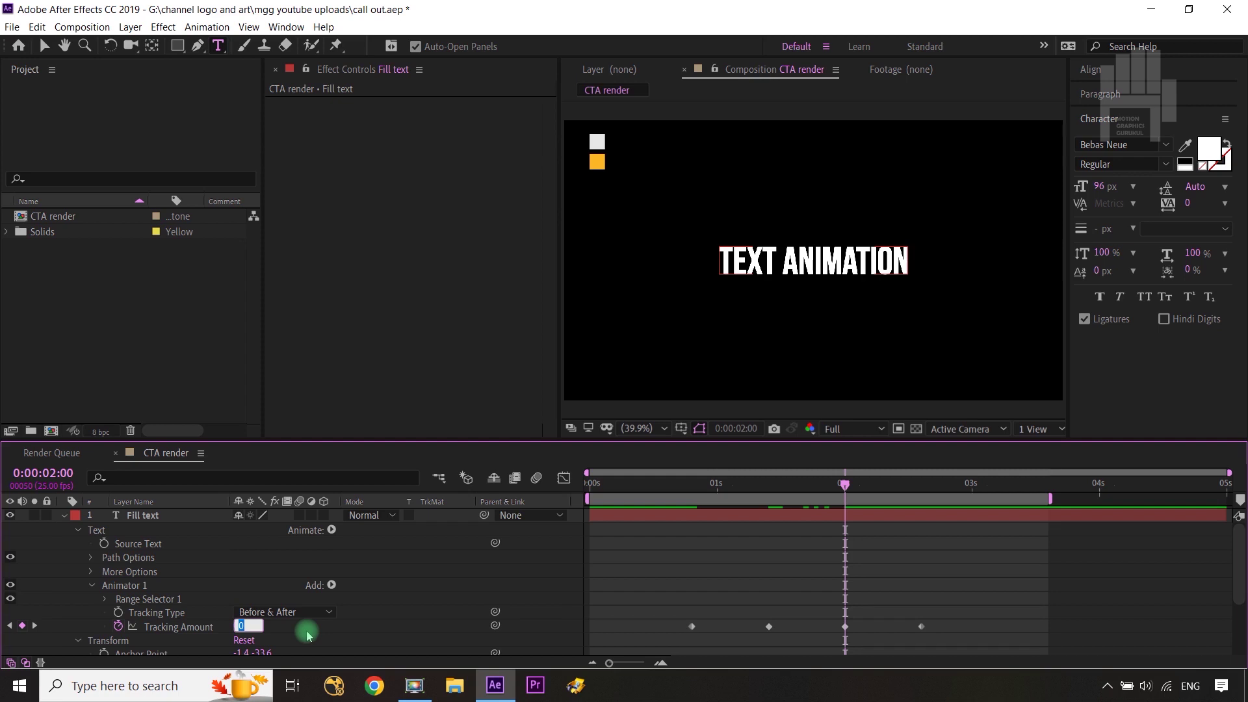
pyautogui.write('10')
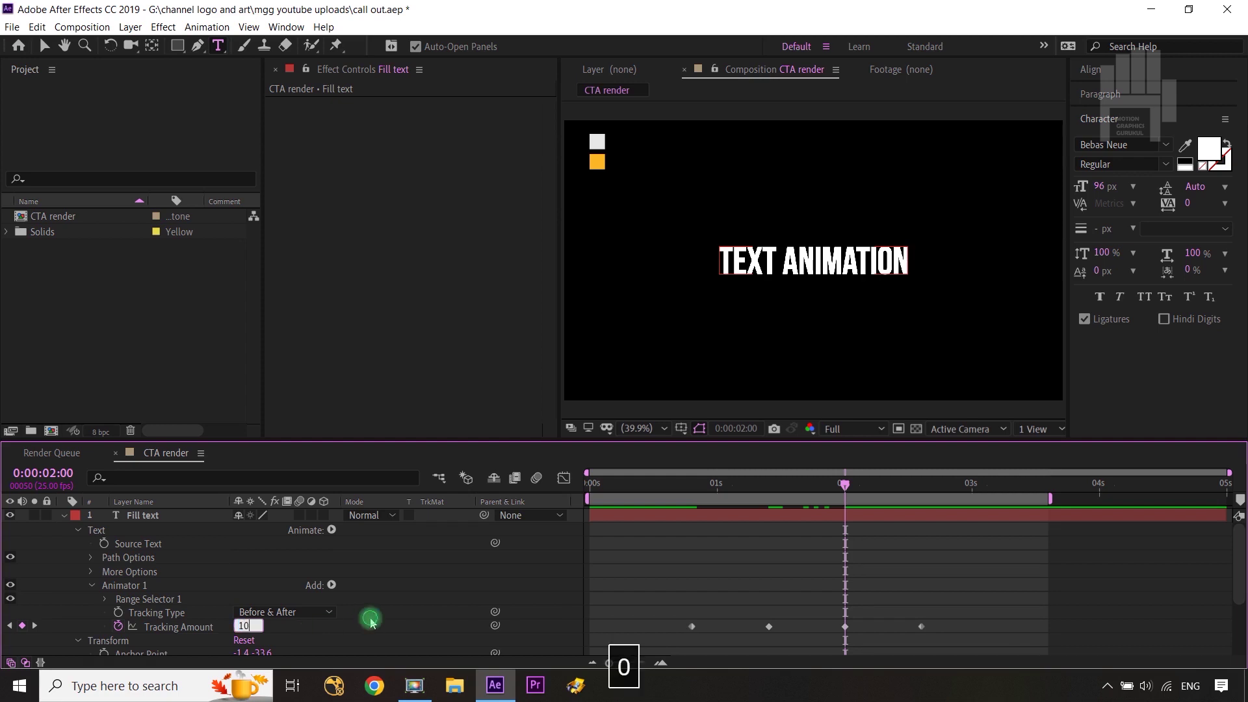
pyautogui.press('Return')
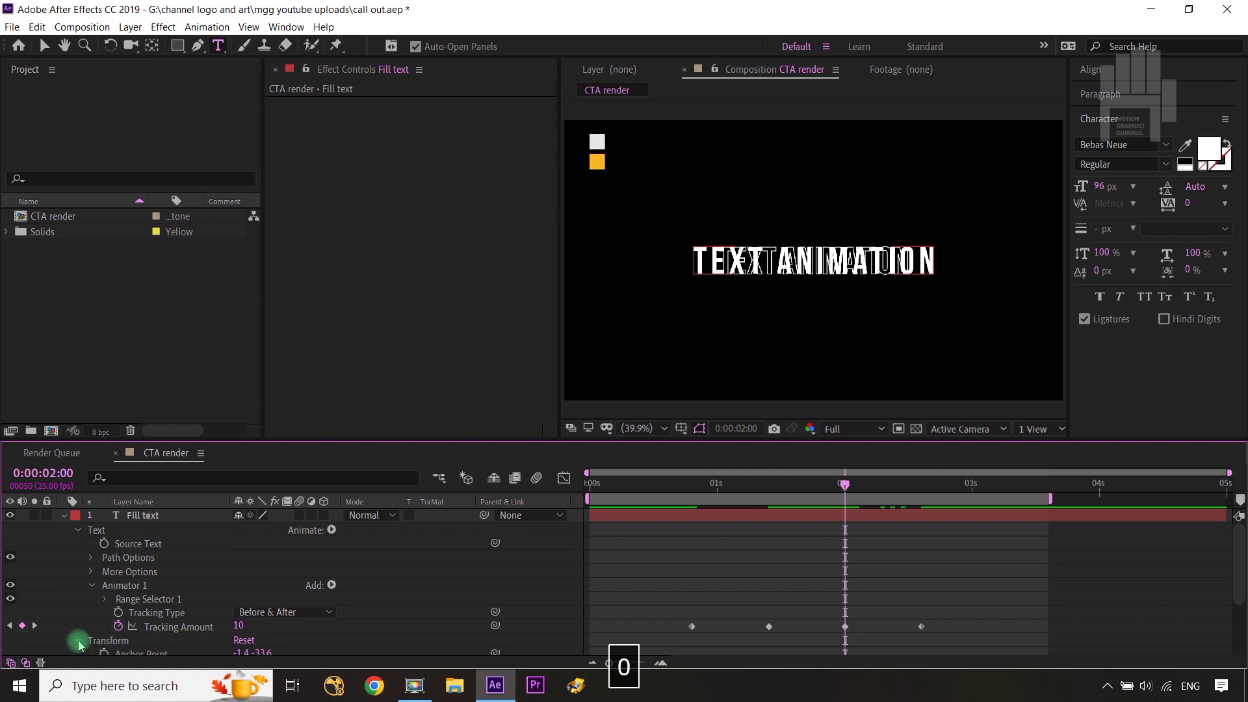
# - Set the Tracking Amount to 15 at the 0:00:01:10 keyframe
pyautogui.click(12, 626)
pyautogui.click(241, 625)
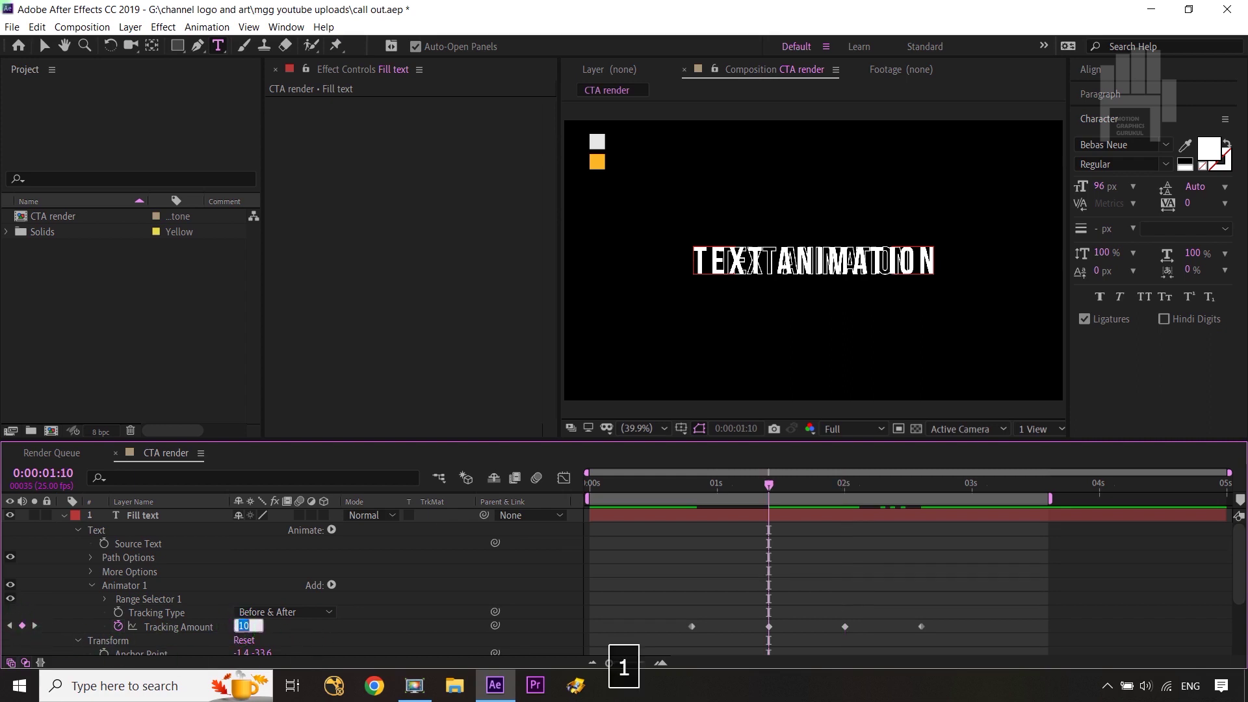
pyautogui.write('15')
pyautogui.click(328, 625)
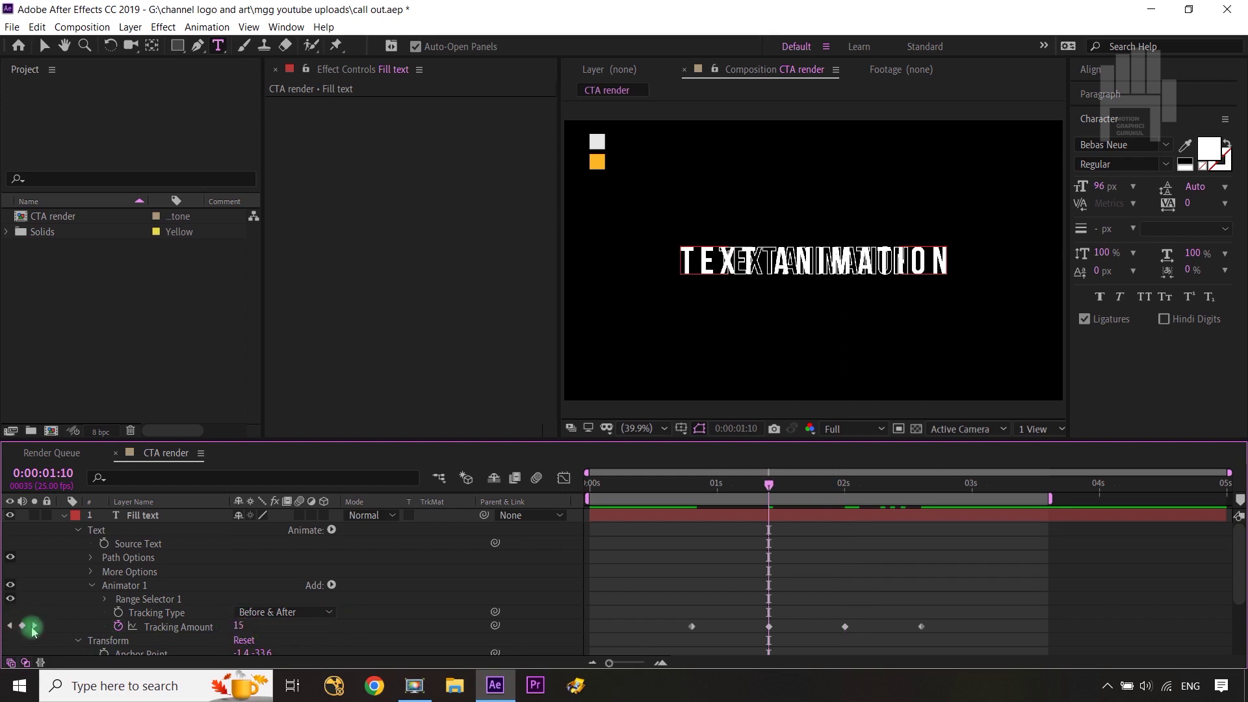
# - Set the Tracking Amount to 7 at the last keyframe, 0:00:02:15
pyautogui.click(33, 626)
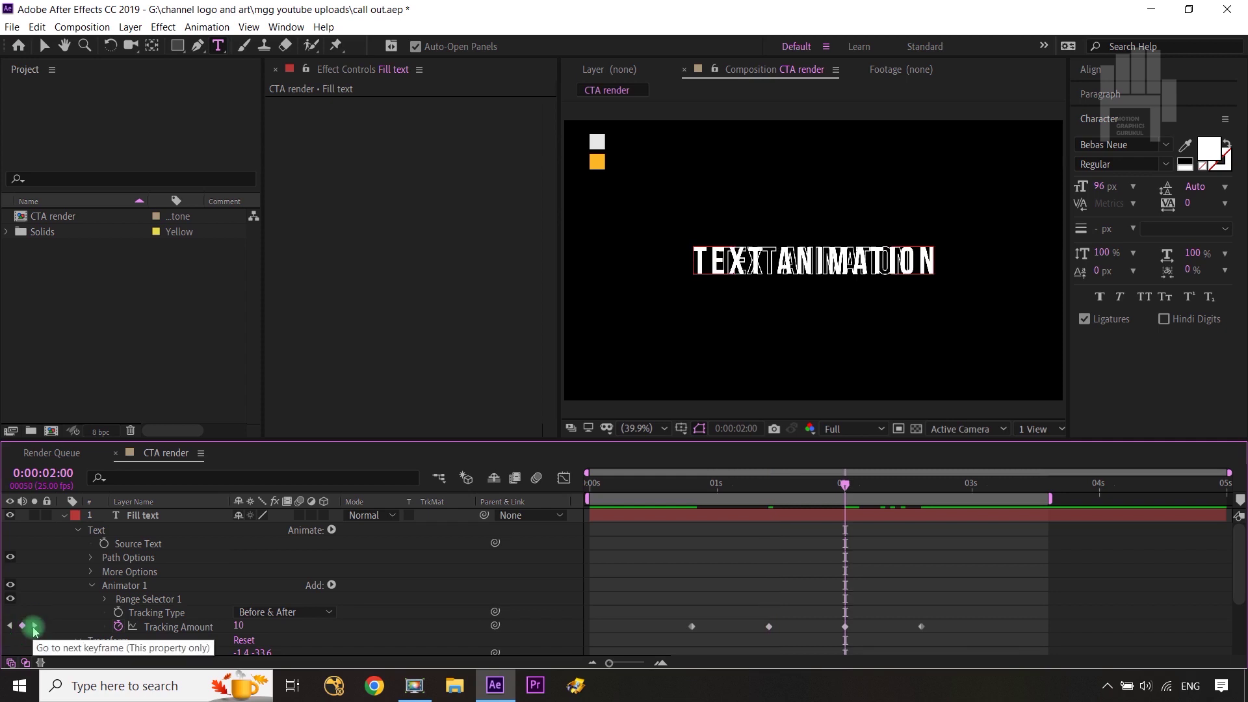
pyautogui.click(34, 626)
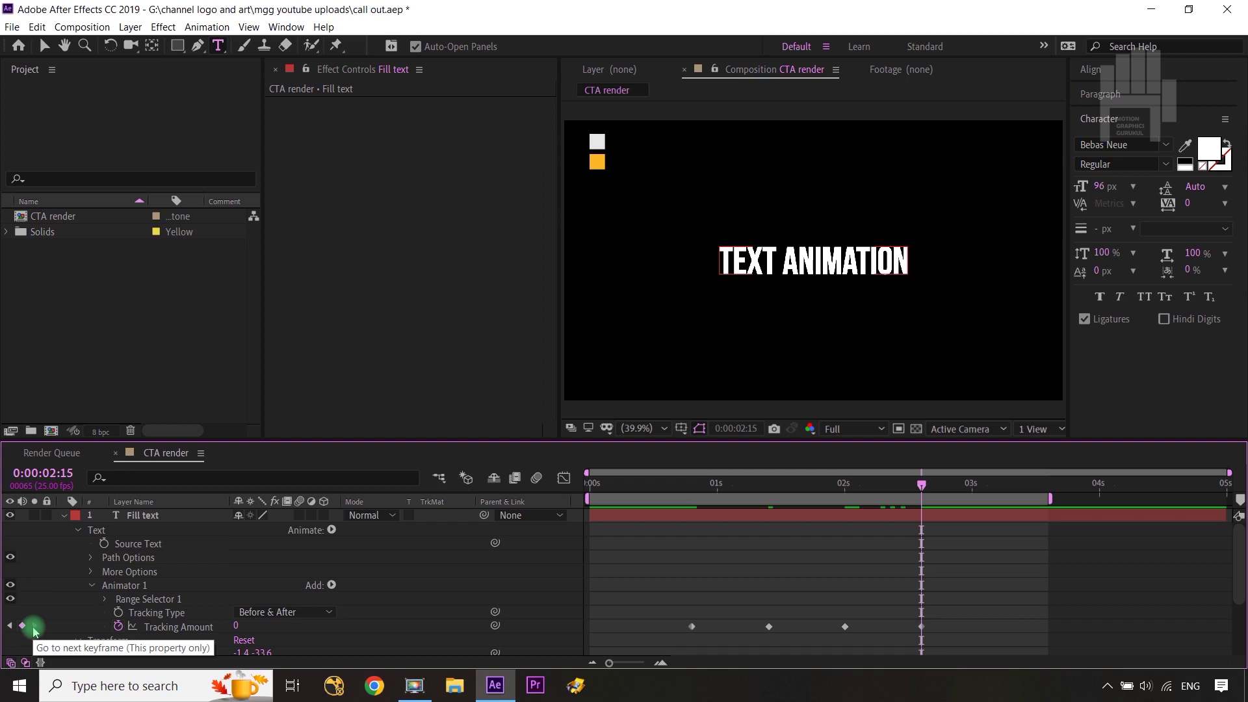
pyautogui.moveTo(921, 486); pyautogui.dragTo(923, 559)
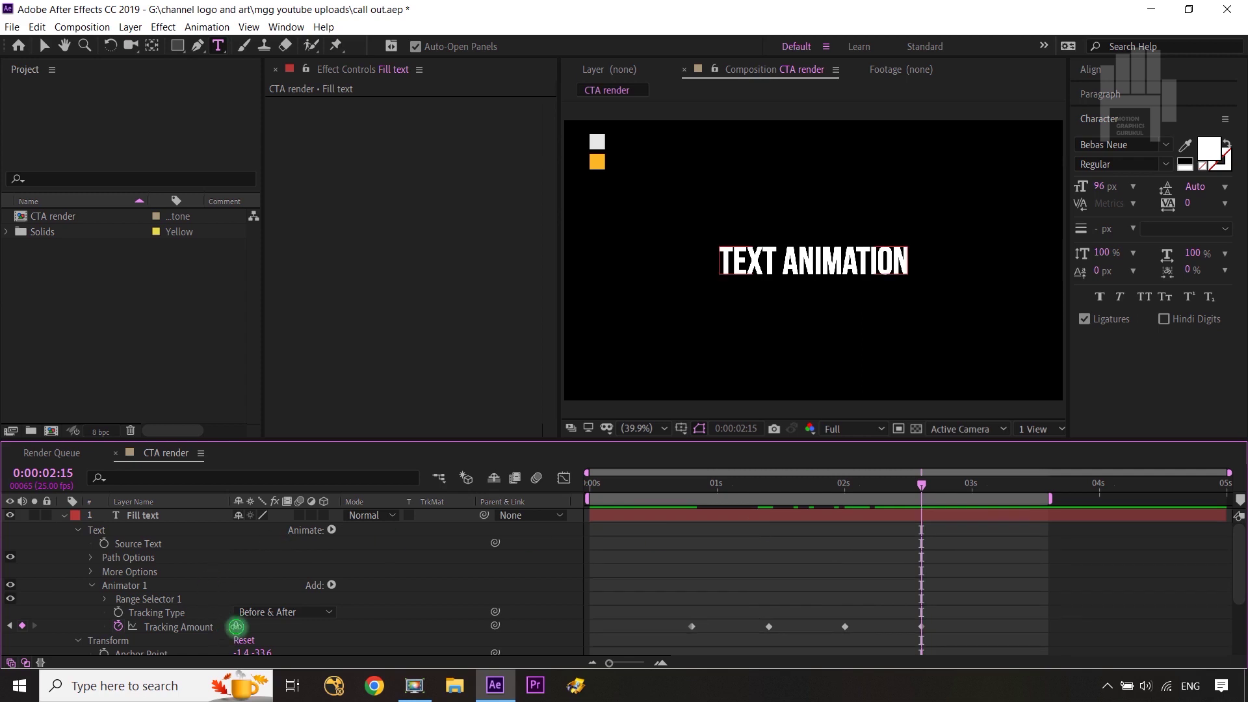
pyautogui.write('7')
pyautogui.click(357, 618)
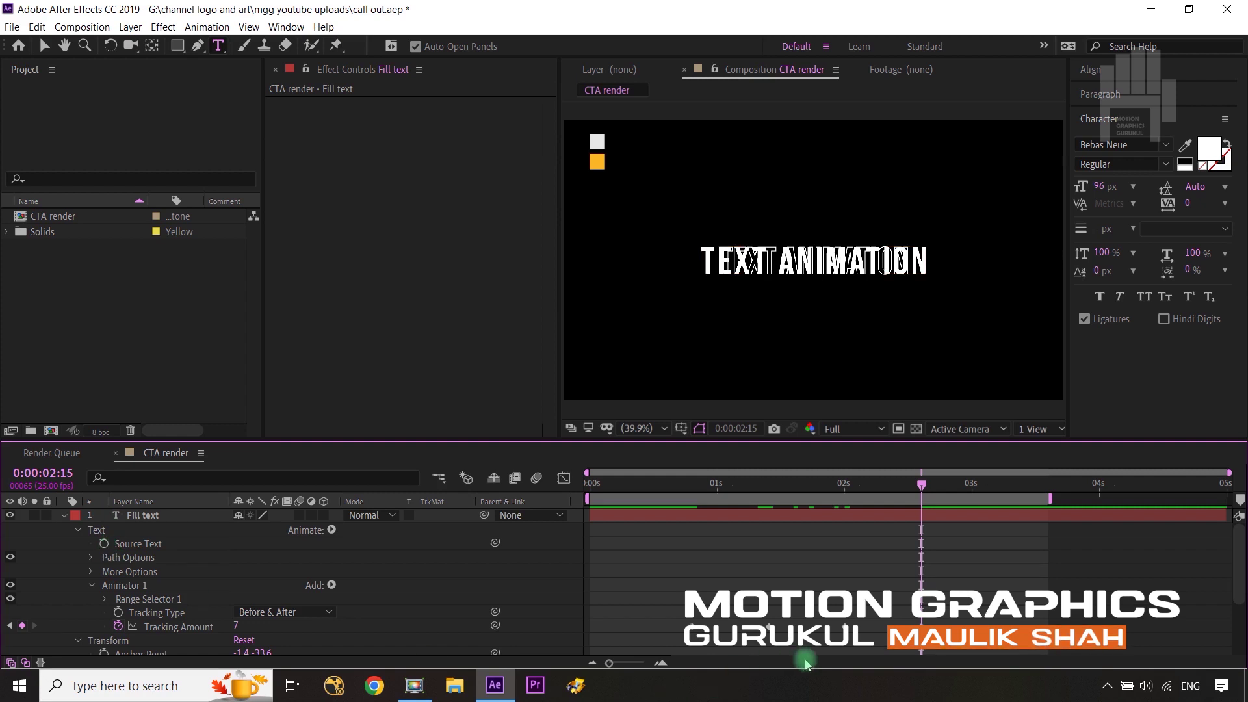
# - Apply Easy Ease to all four Tracking Amount keyframes of the Fill text layer
pyautogui.moveTo(947, 614); pyautogui.dragTo(657, 650)
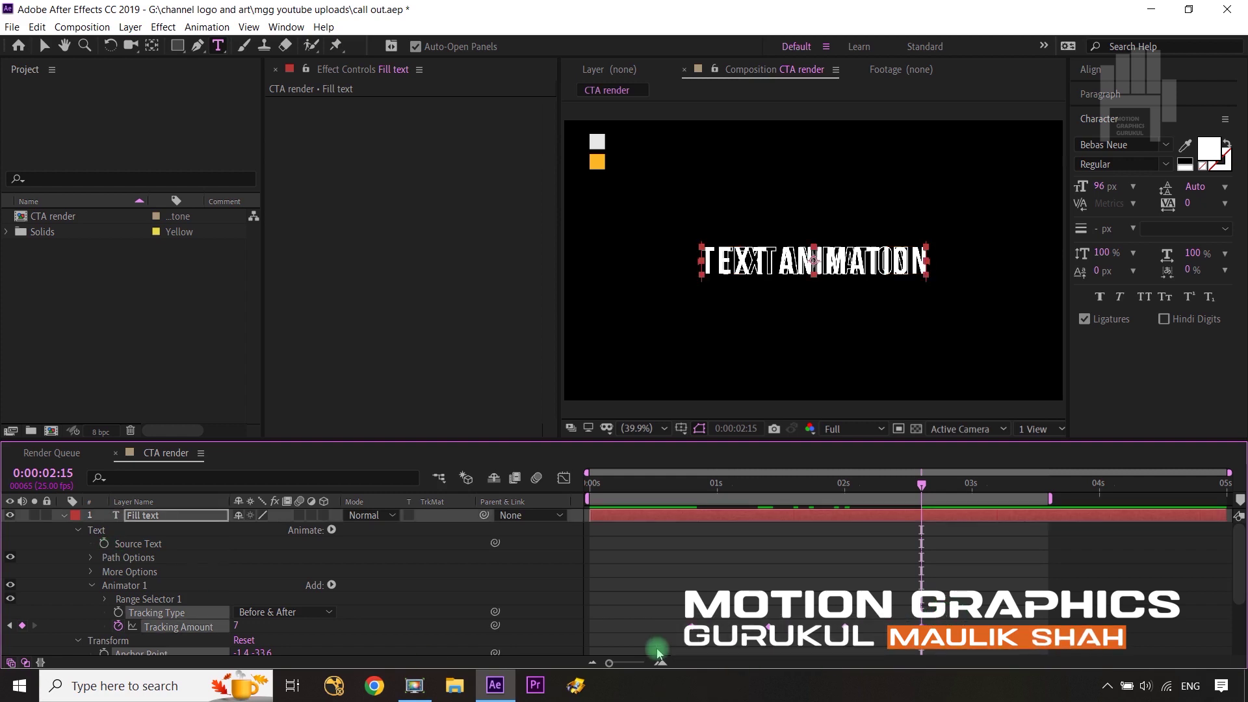
pyautogui.press('F9')
# - Reshape the Tracking Amount speed graph across all keyframes so each segment starts with a sharp burst and slows gradually
pyautogui.click(564, 478)
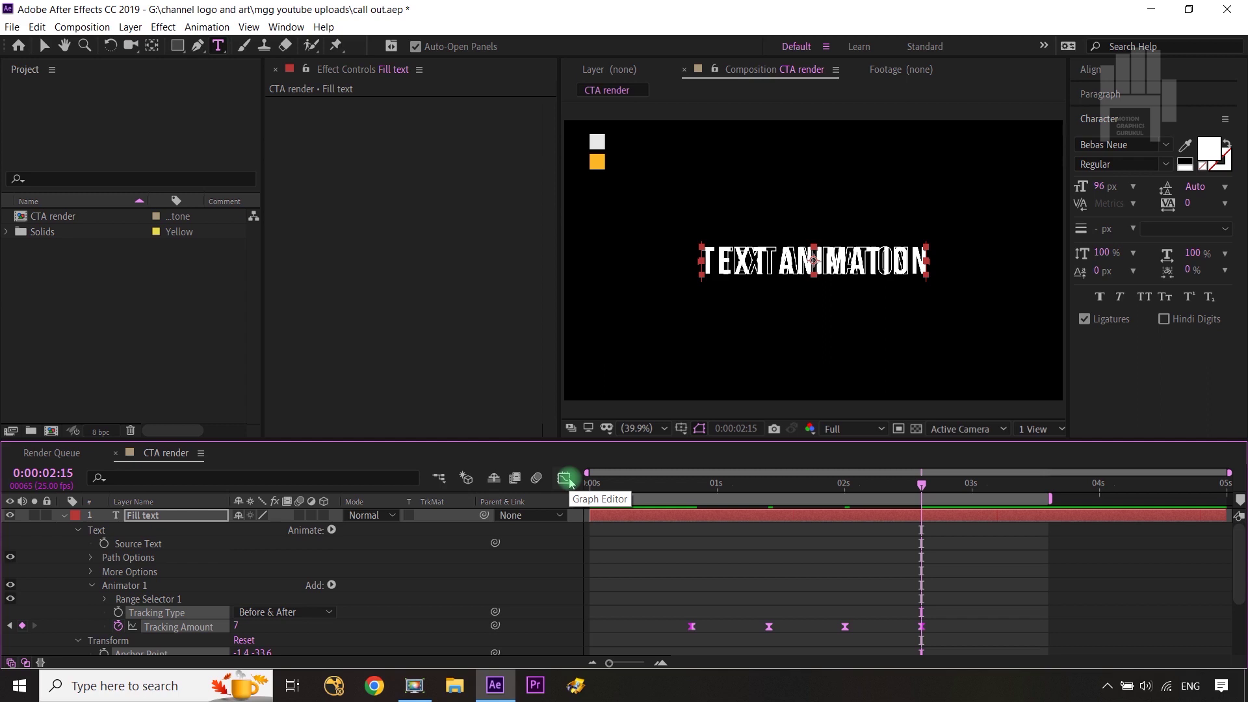
pyautogui.click(565, 479)
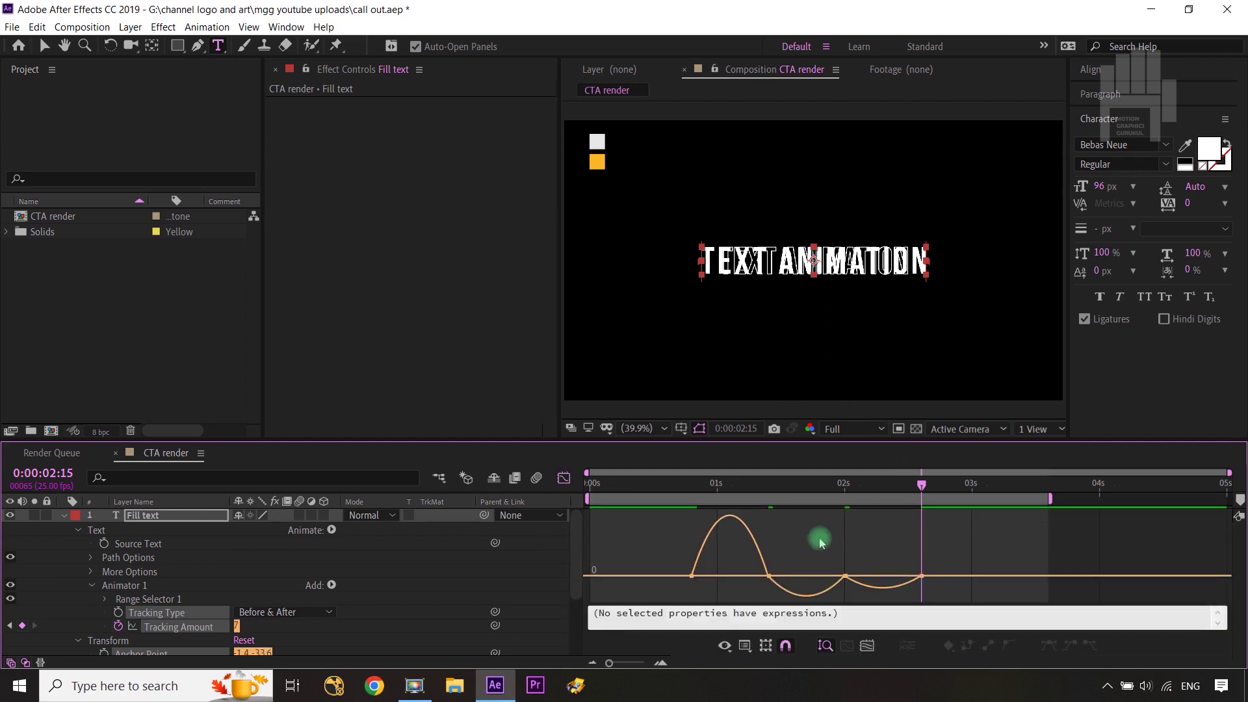
pyautogui.moveTo(960, 548); pyautogui.dragTo(740, 609)
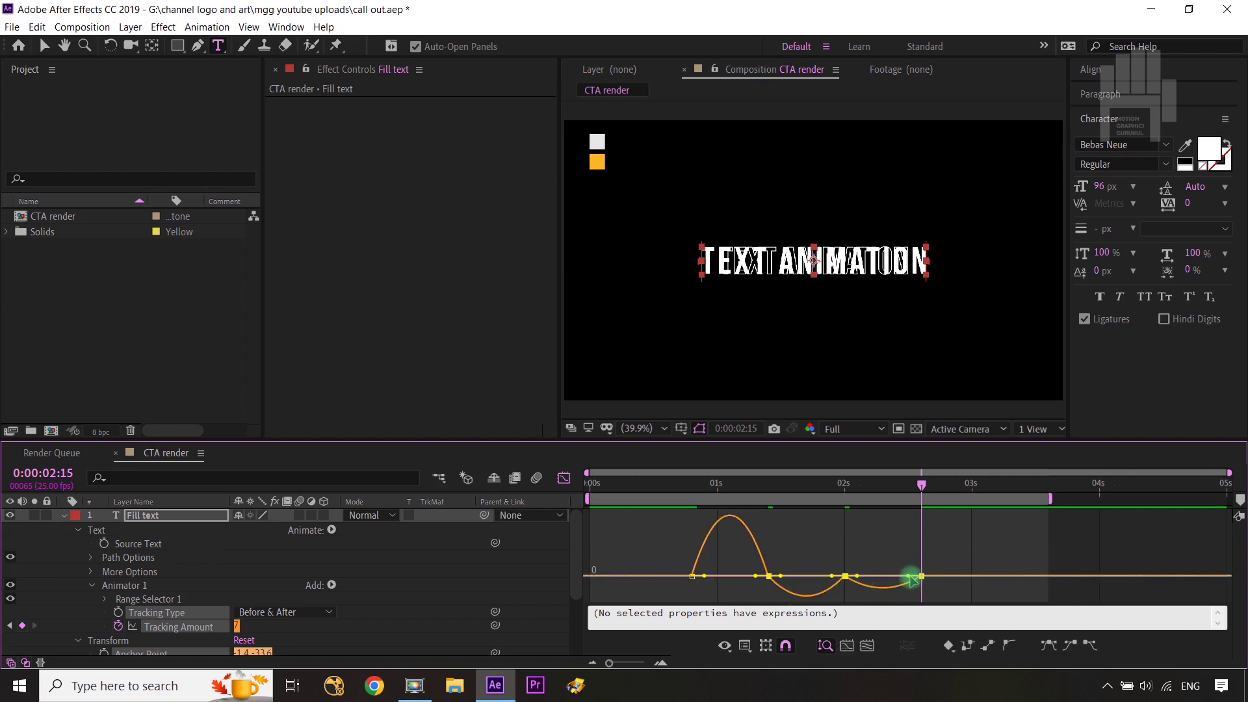
pyautogui.moveTo(912, 579); pyautogui.dragTo(677, 605)
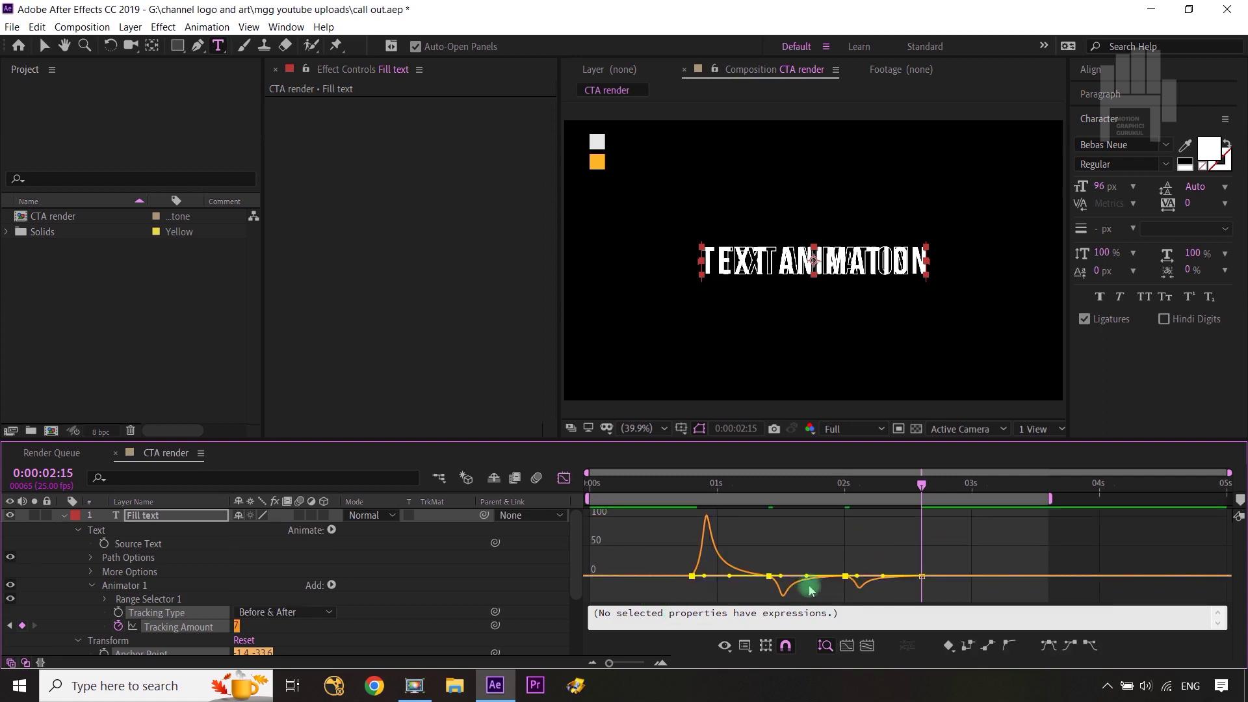
pyautogui.moveTo(858, 576); pyautogui.dragTo(841, 577)
# - Raise the first keyframe's speed in the Tracking Amount graph, then close the Graph Editor and return to 0:00:00:20
pyautogui.click(691, 574)
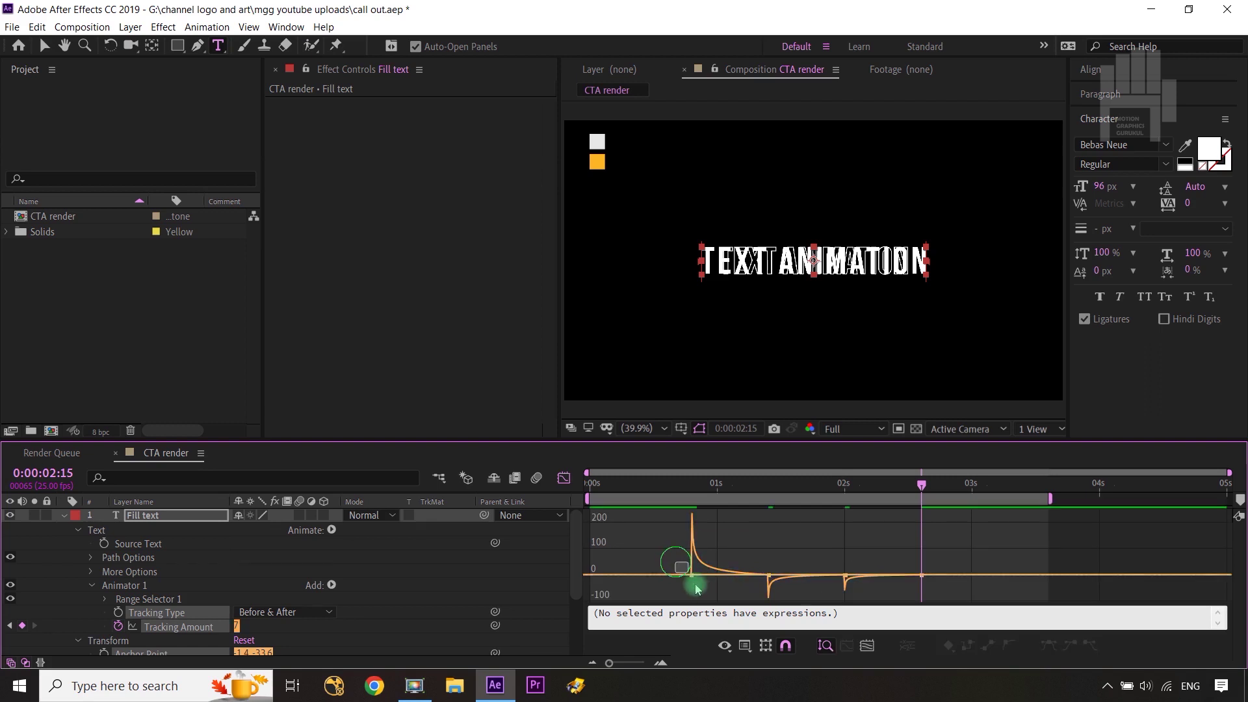
pyautogui.moveTo(693, 576); pyautogui.dragTo(693, 558)
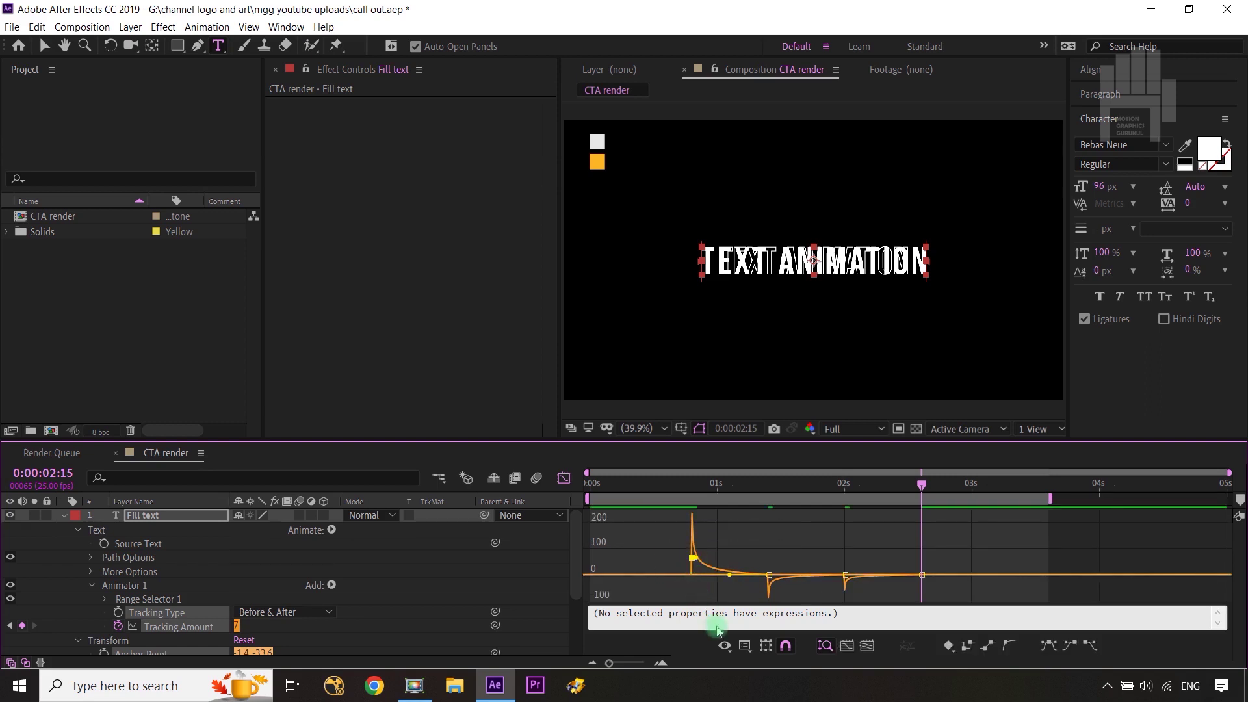
pyautogui.click(566, 479)
pyautogui.moveTo(920, 484); pyautogui.dragTo(691, 490)
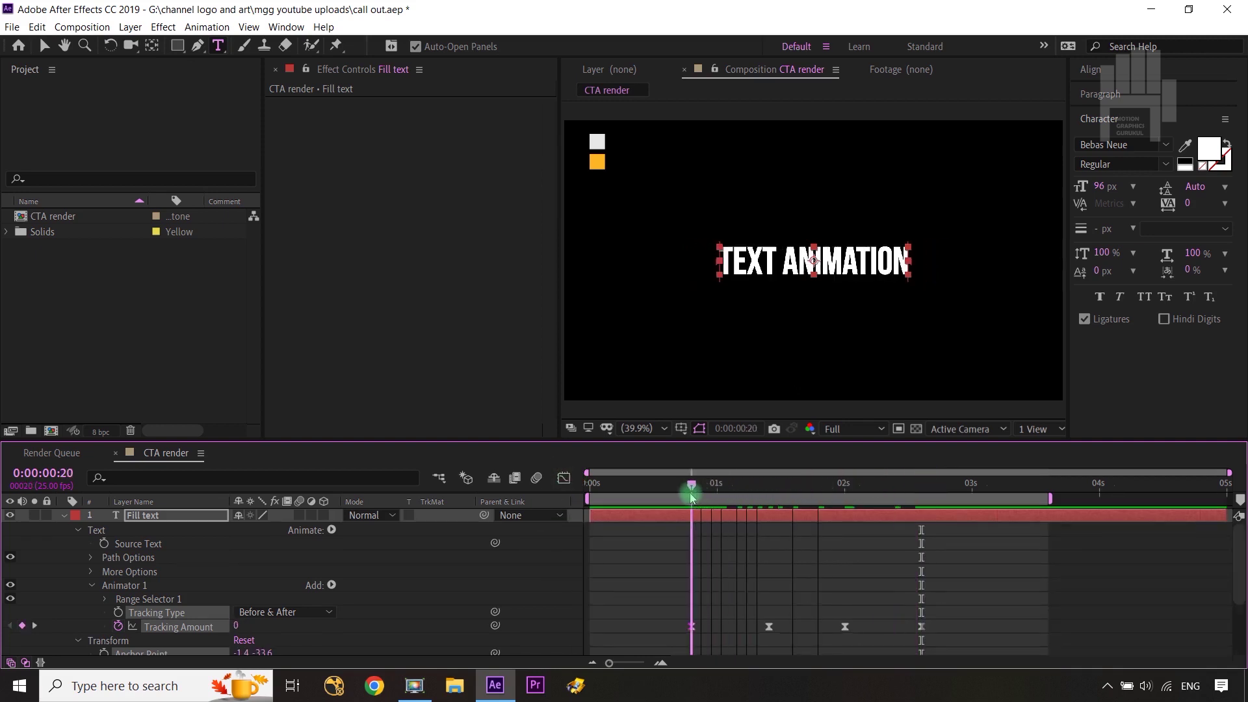
# - Rename the Fill text layer's Animator 1 to Tracking
pyautogui.click(167, 612)
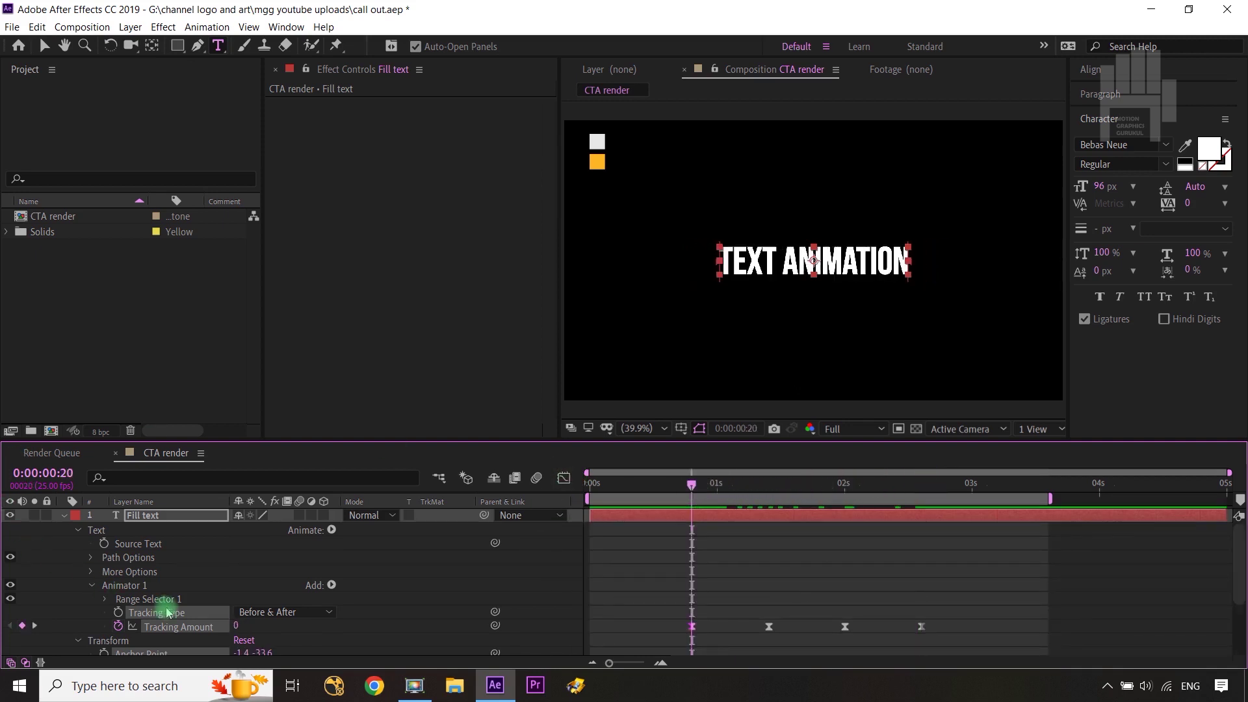
pyautogui.click(92, 586)
pyautogui.click(124, 585)
pyautogui.press('Return')
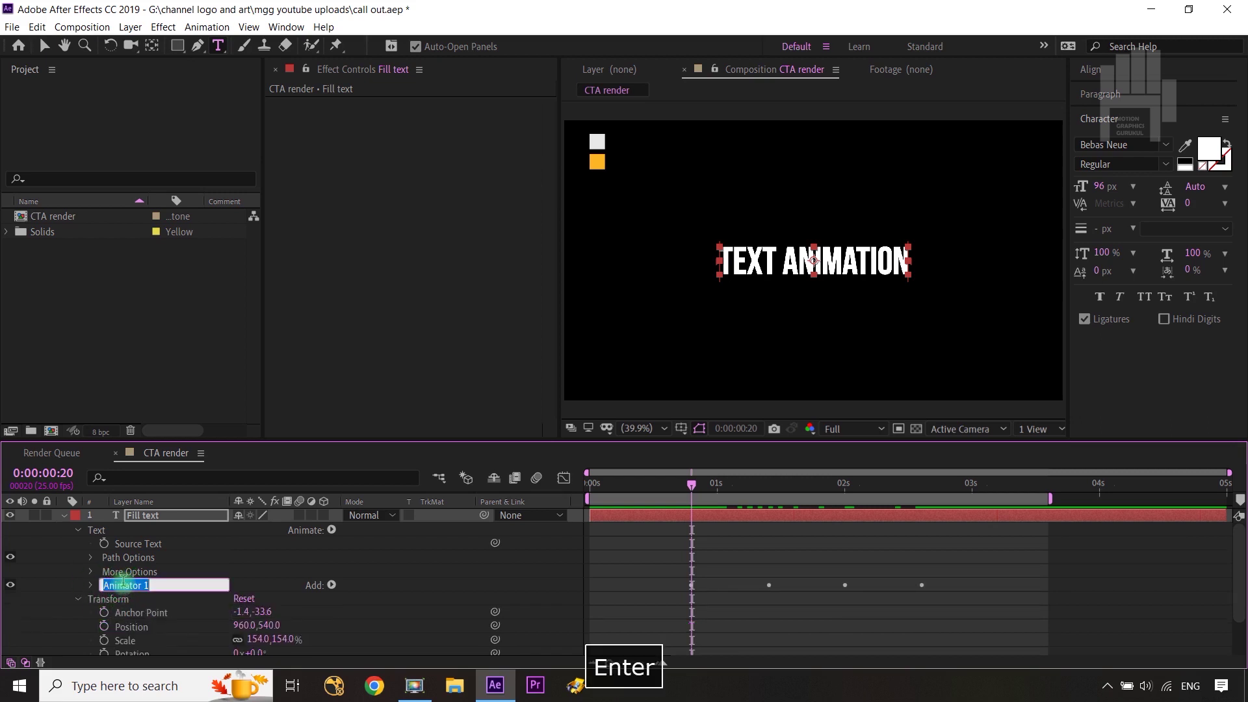
pyautogui.write('Tracking')
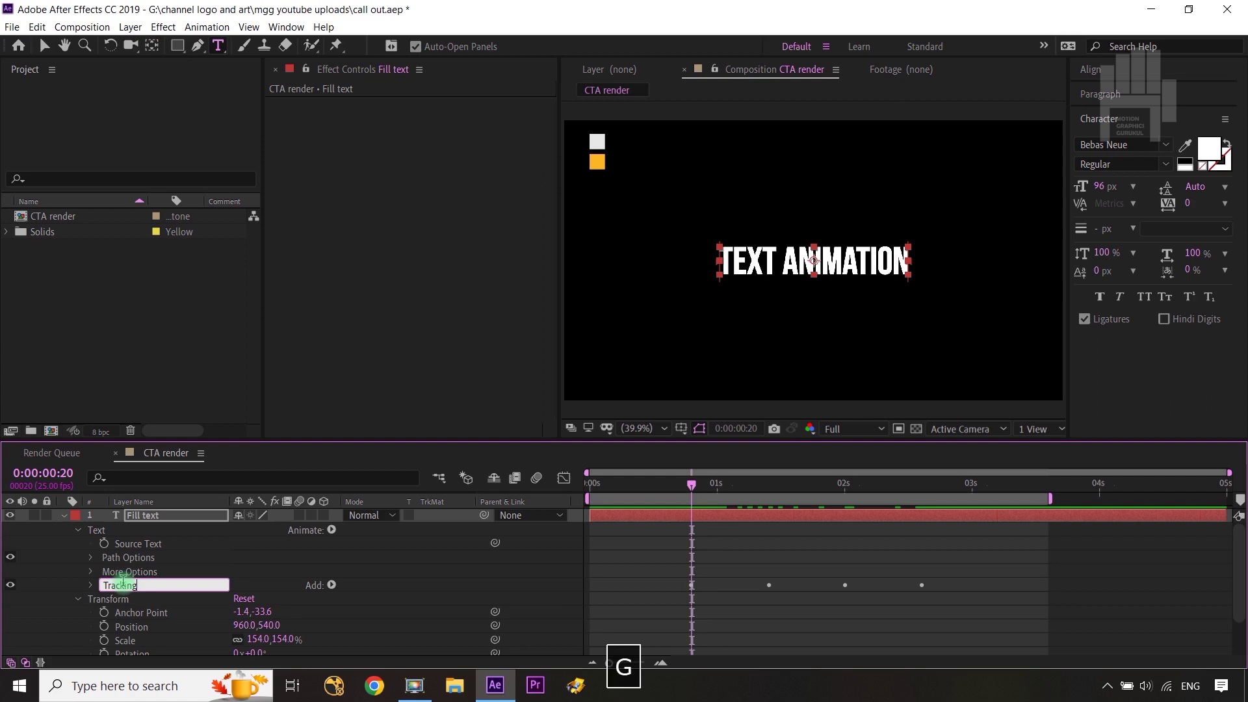
pyautogui.press('Return')
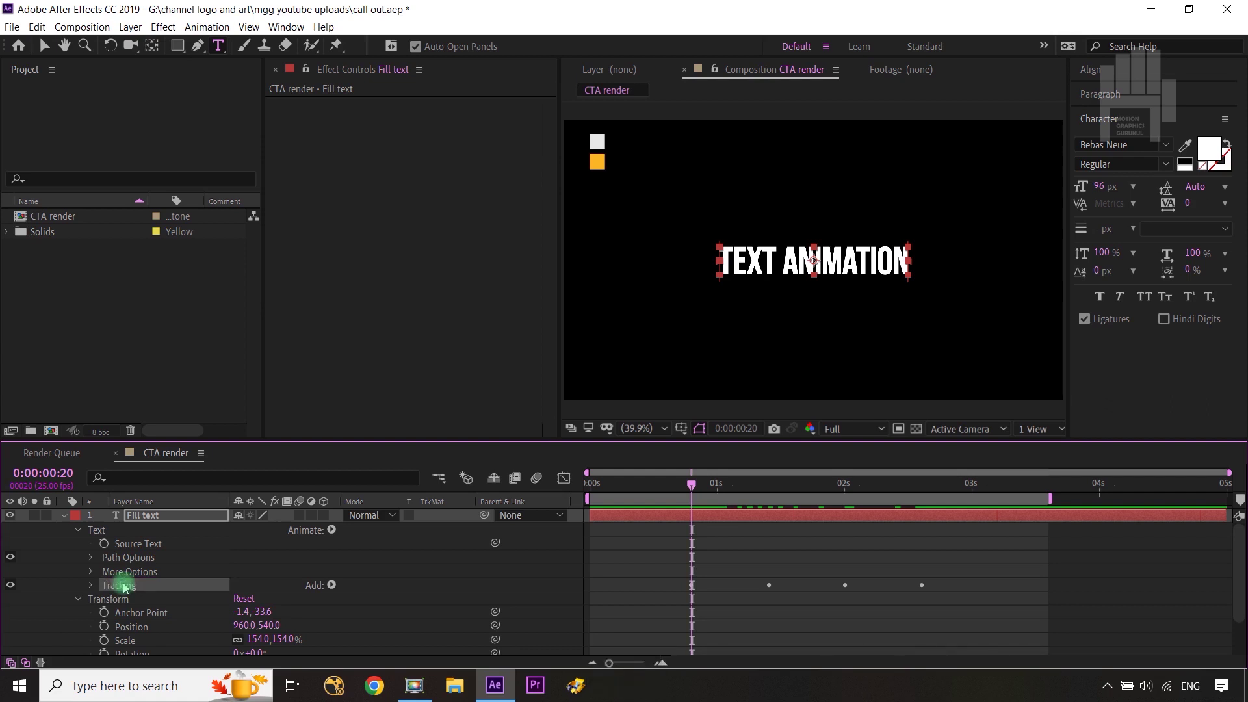
# - Copy the Tracking animator from Fill text onto the stroke text layer at 0:00:00:20 and reveal its keyframes
pyautogui.hotkey('ctrl', 'c')
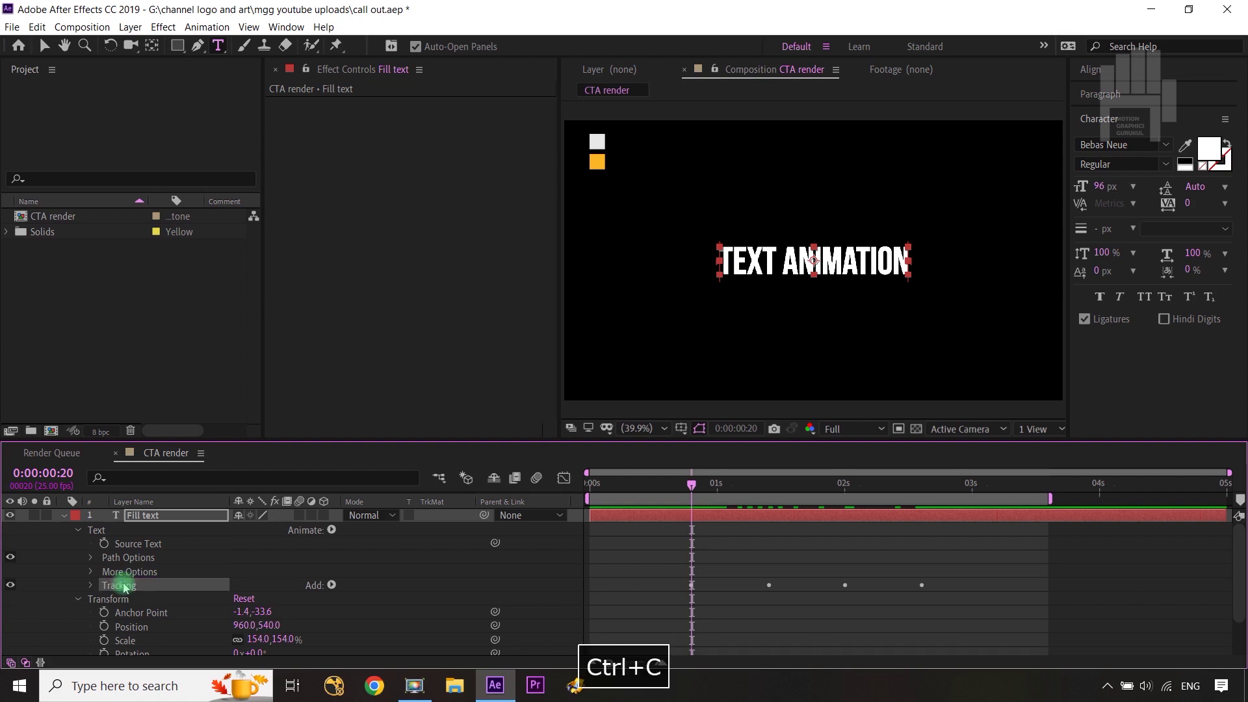
pyautogui.click(61, 522)
pyautogui.click(150, 529)
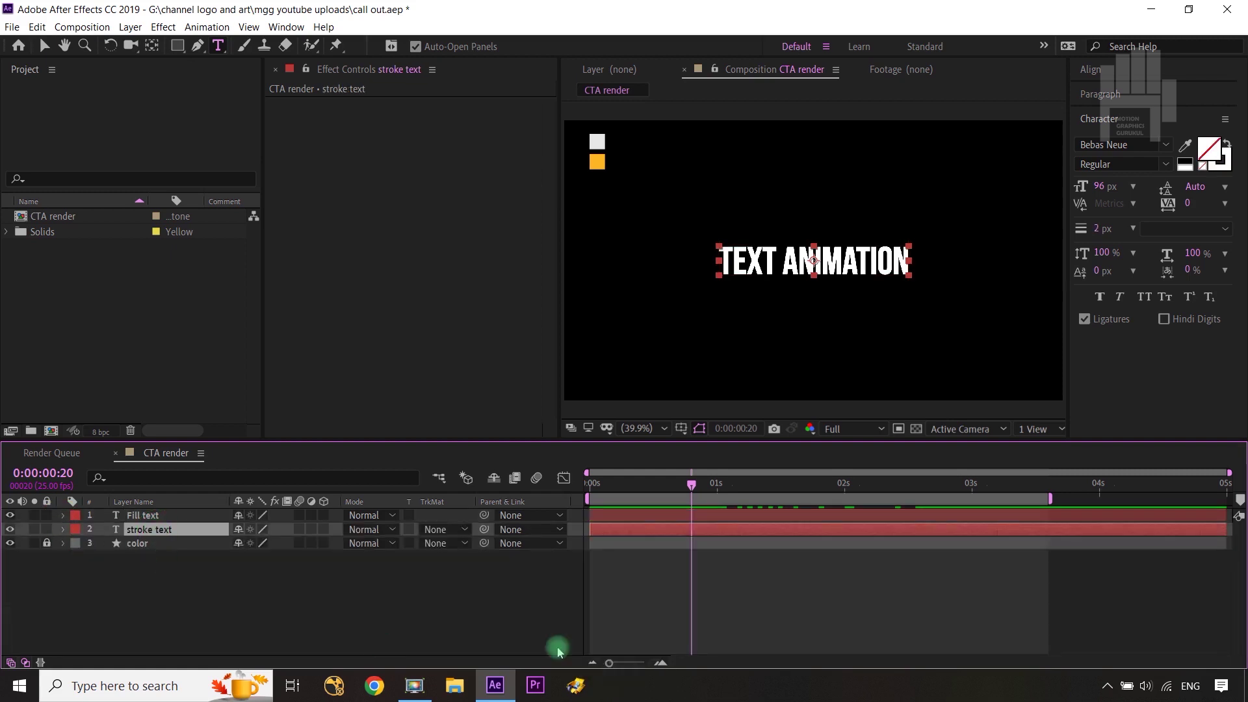
pyautogui.click(211, 514)
pyautogui.press('u')
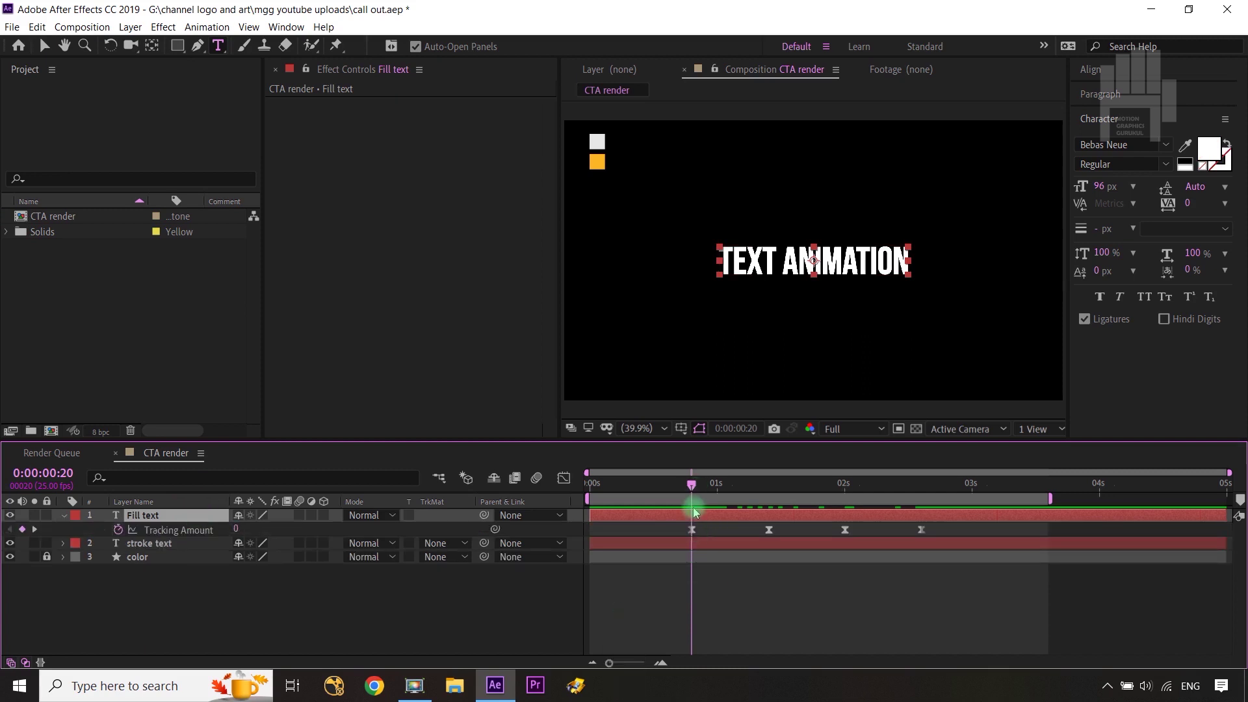
pyautogui.click(184, 548)
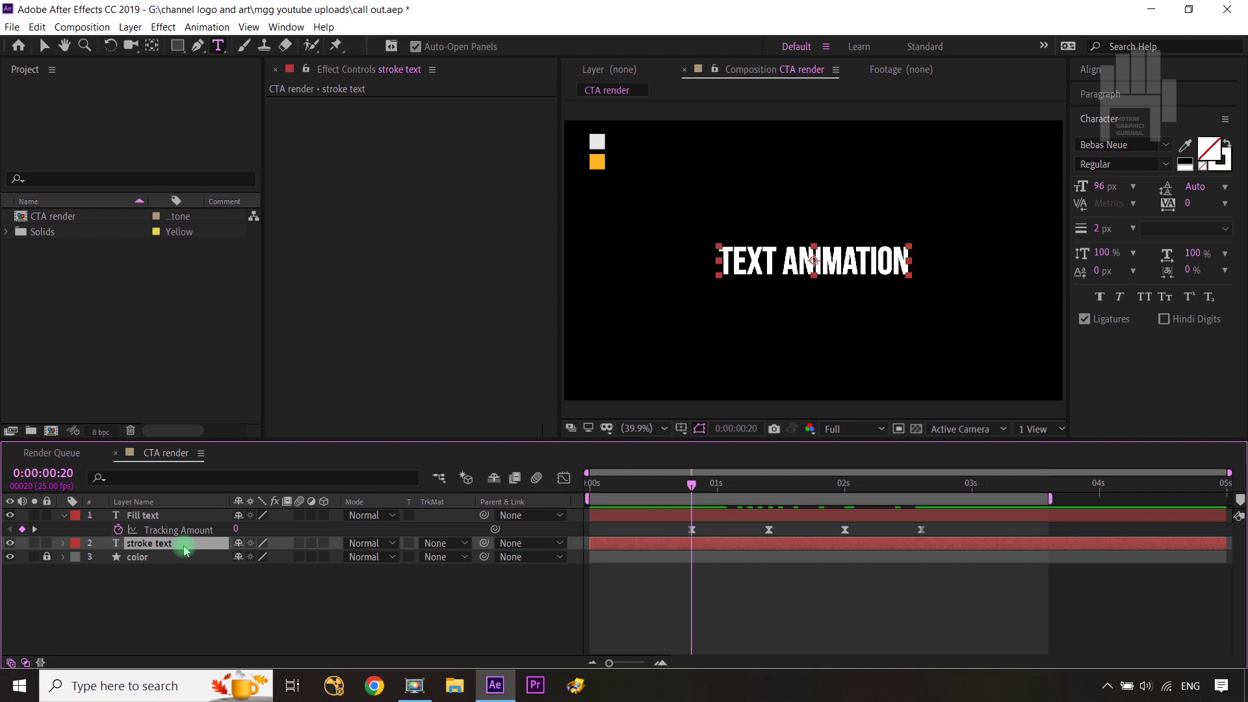
pyautogui.hotkey('ctrl', 'v')
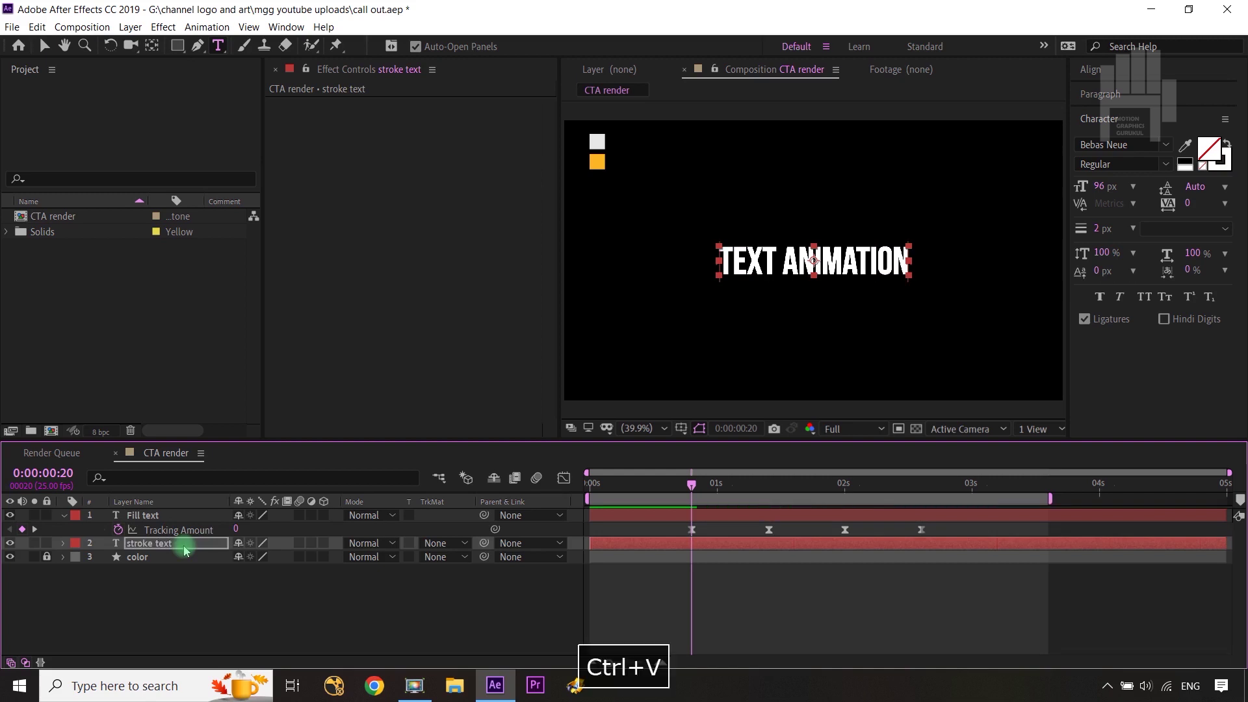
pyautogui.press('u')
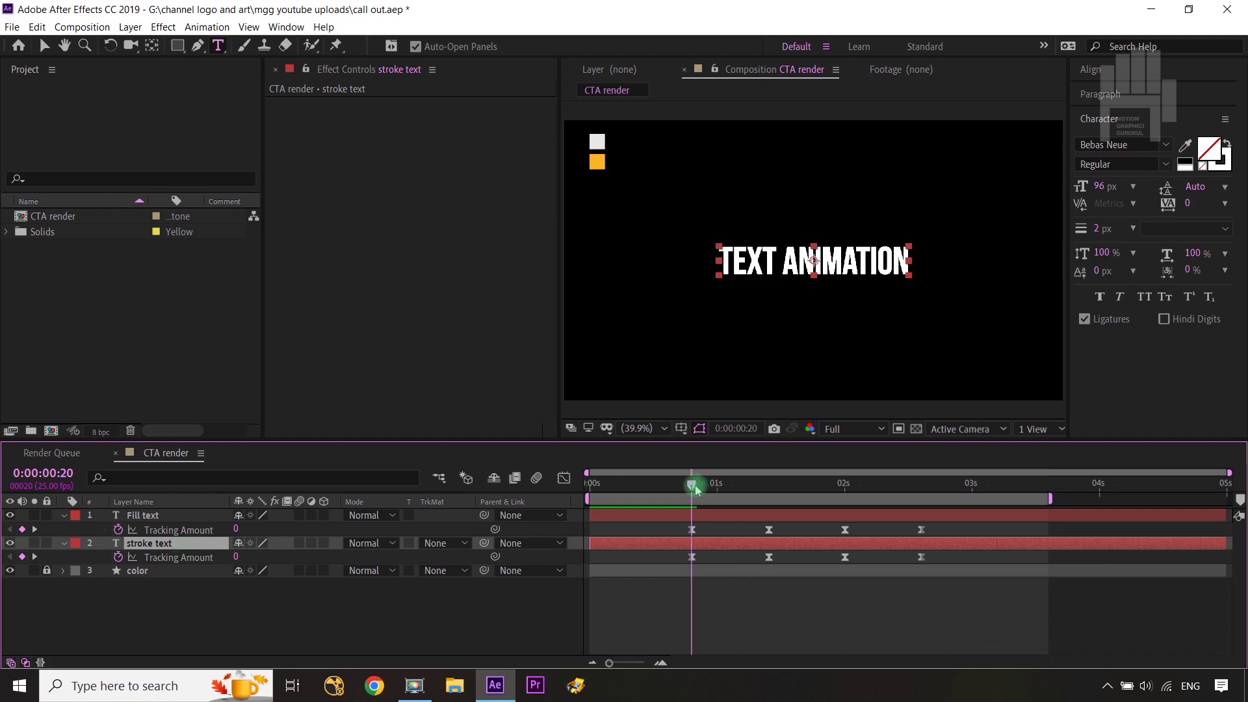
# - Hide the Fill text layer and preview the stroke text's tracking animation, returning to 0:00:00:20
pyautogui.moveTo(694, 486); pyautogui.dragTo(126, 497)
pyautogui.click(9, 515)
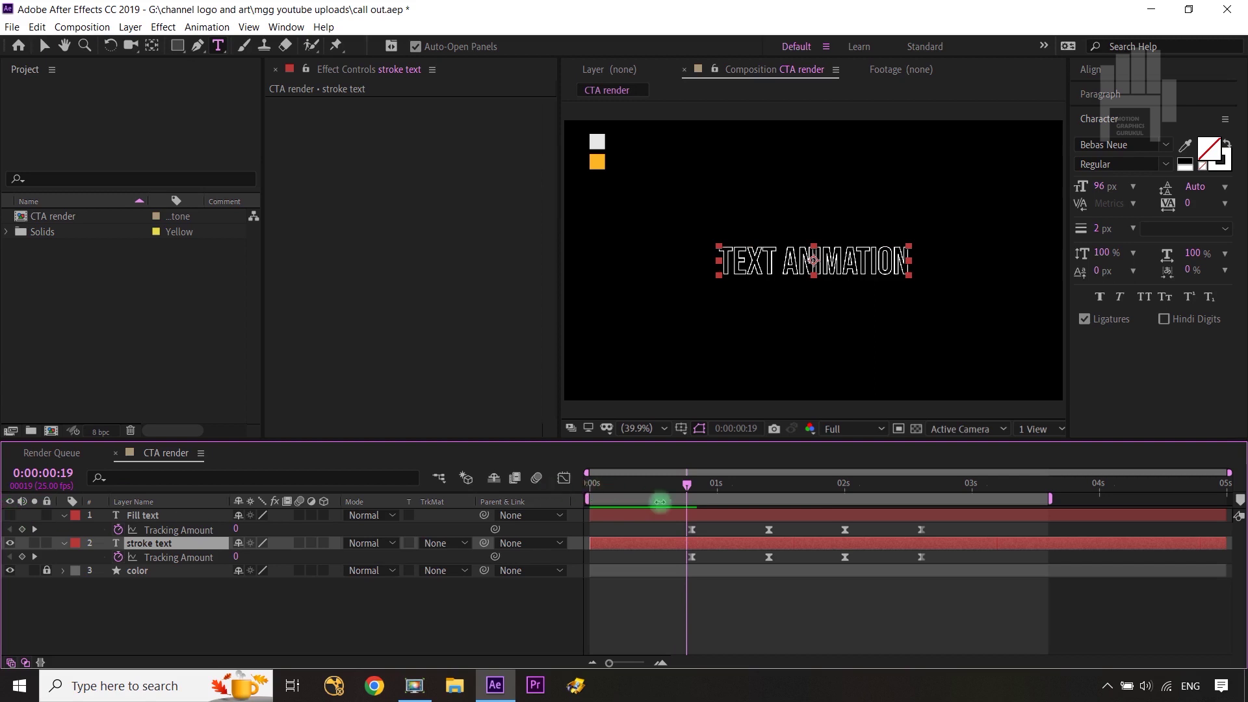
pyautogui.moveTo(688, 487)
pyautogui.mouseDown()
pyautogui.moveTo(810, 480)
pyautogui.moveTo(691, 483)
pyautogui.mouseUp()
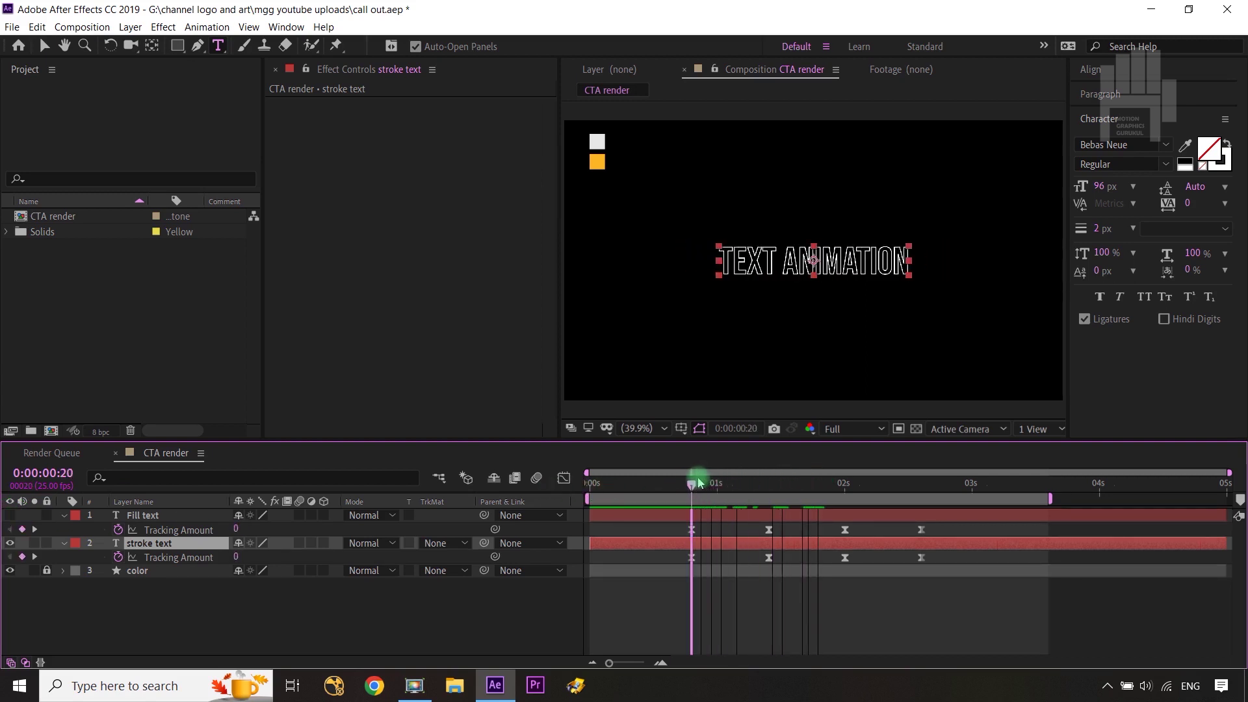
pyautogui.click(18, 589)
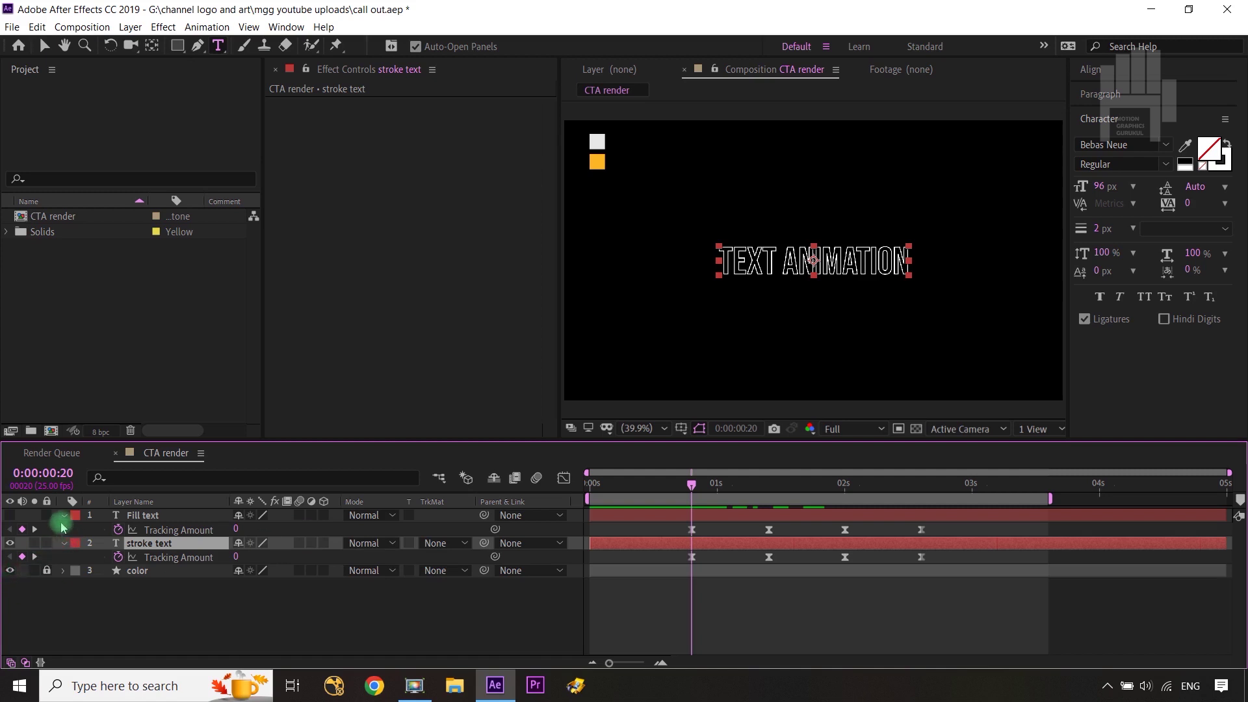
# - Start Opacity keyframes on the Fill text layer with a value of 0% at 0:00:00:20
pyautogui.click(62, 516)
pyautogui.click(146, 515)
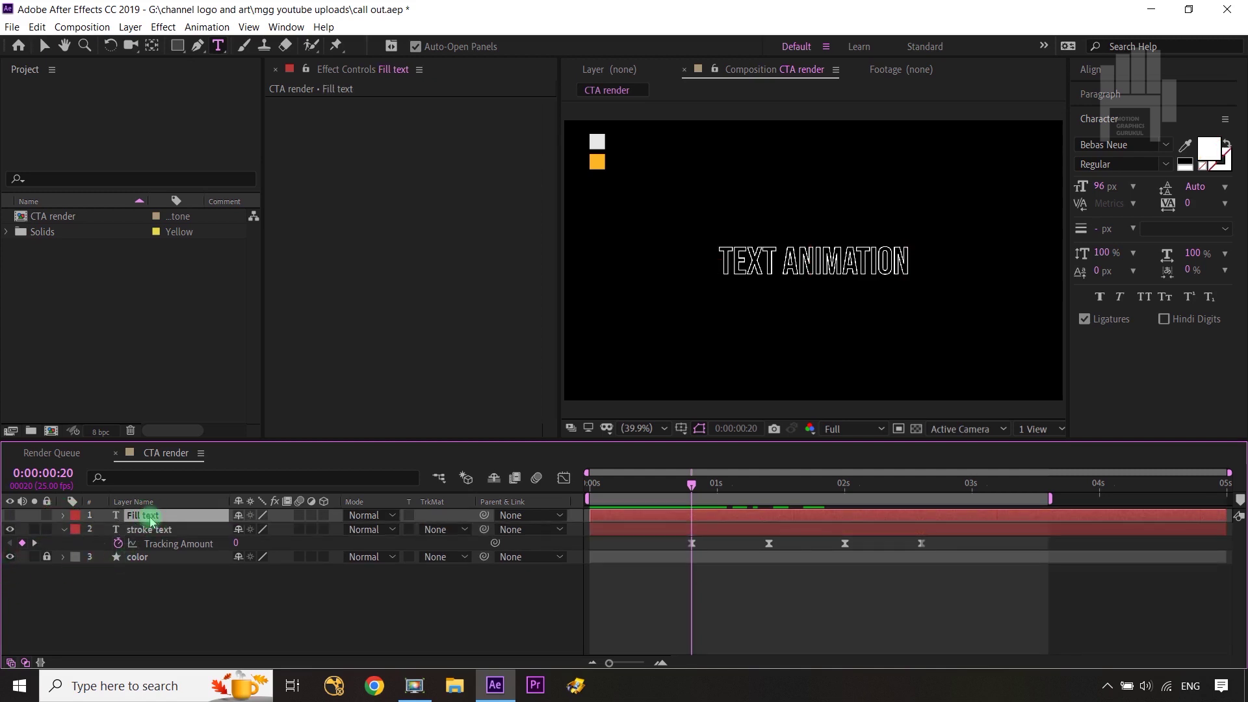
pyautogui.press('t')
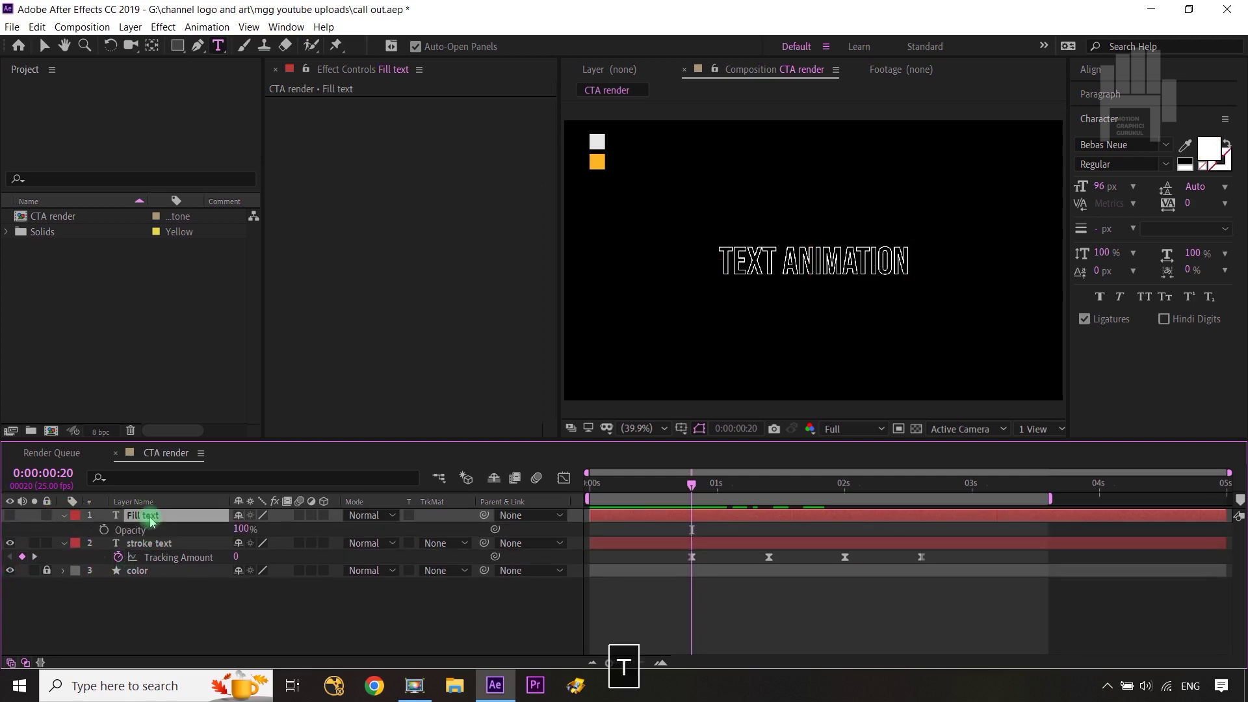
pyautogui.click(105, 530)
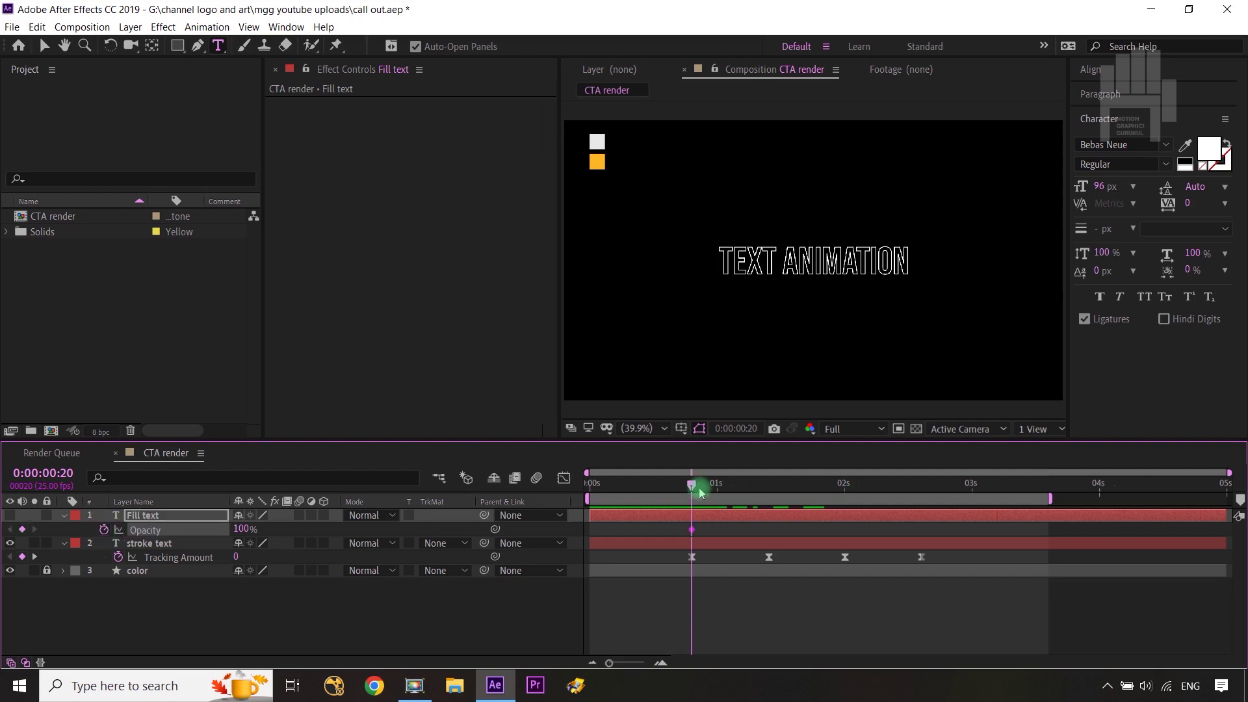
pyautogui.click(237, 530)
pyautogui.write('0')
pyautogui.click(279, 605)
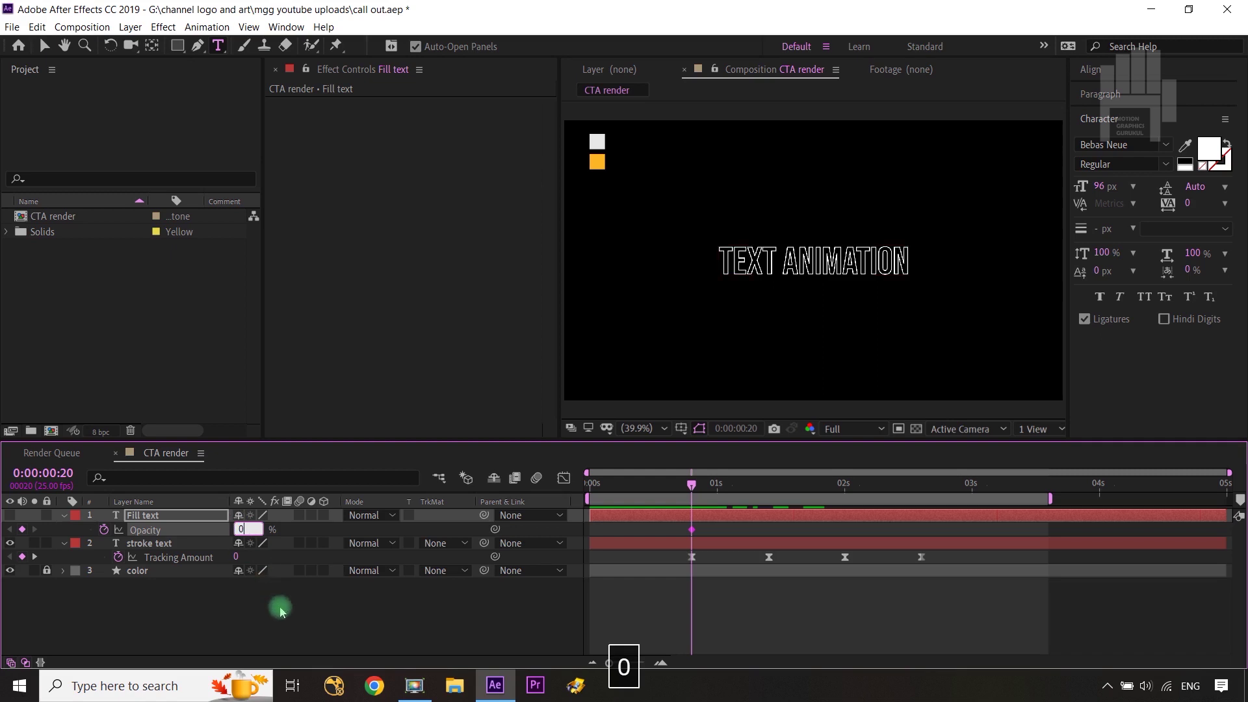
# - Add Fill text Opacity keyframes of 33% at 0:00:01:10 and 67% at 0:00:02:00, matching the tracking keyframe times
pyautogui.press('k')
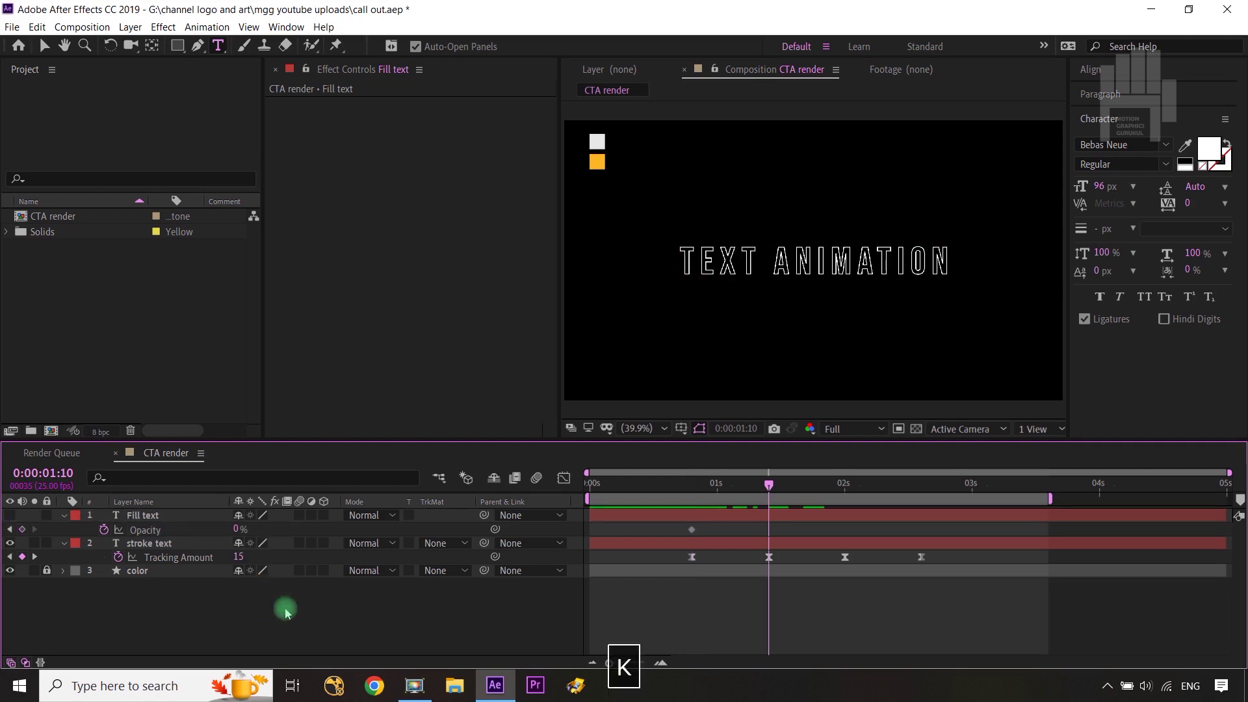
pyautogui.write('33')
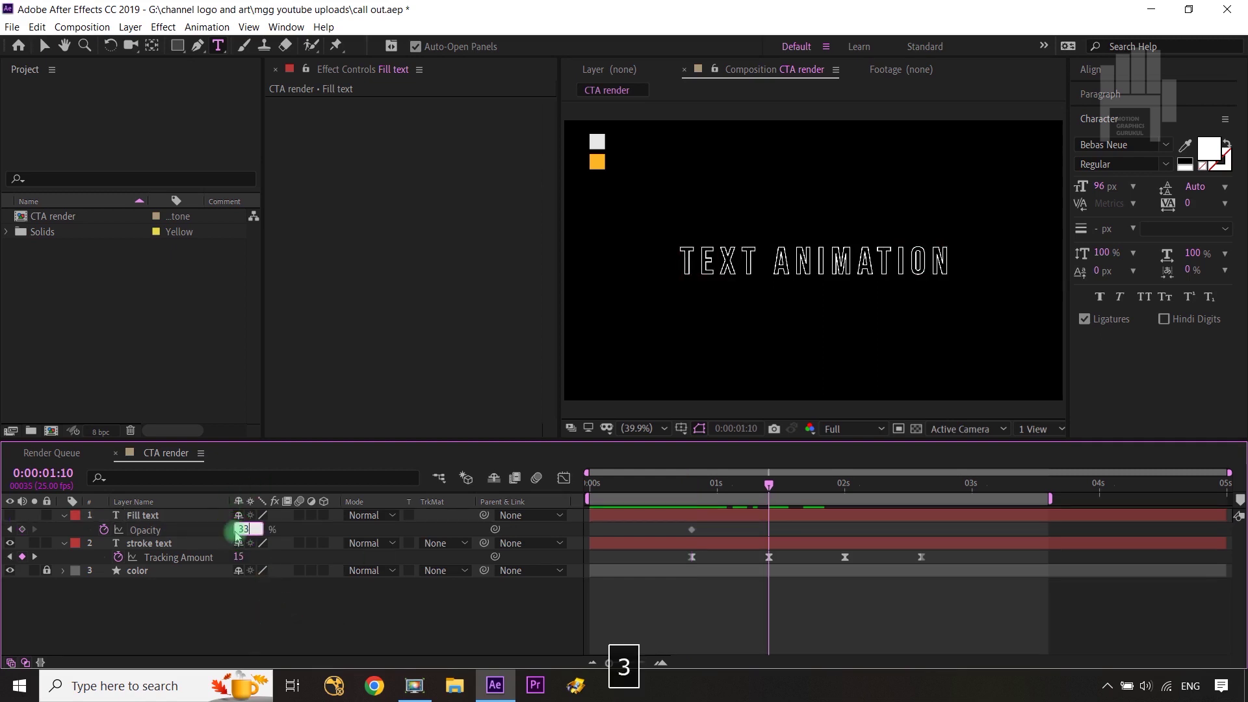
pyautogui.click(268, 592)
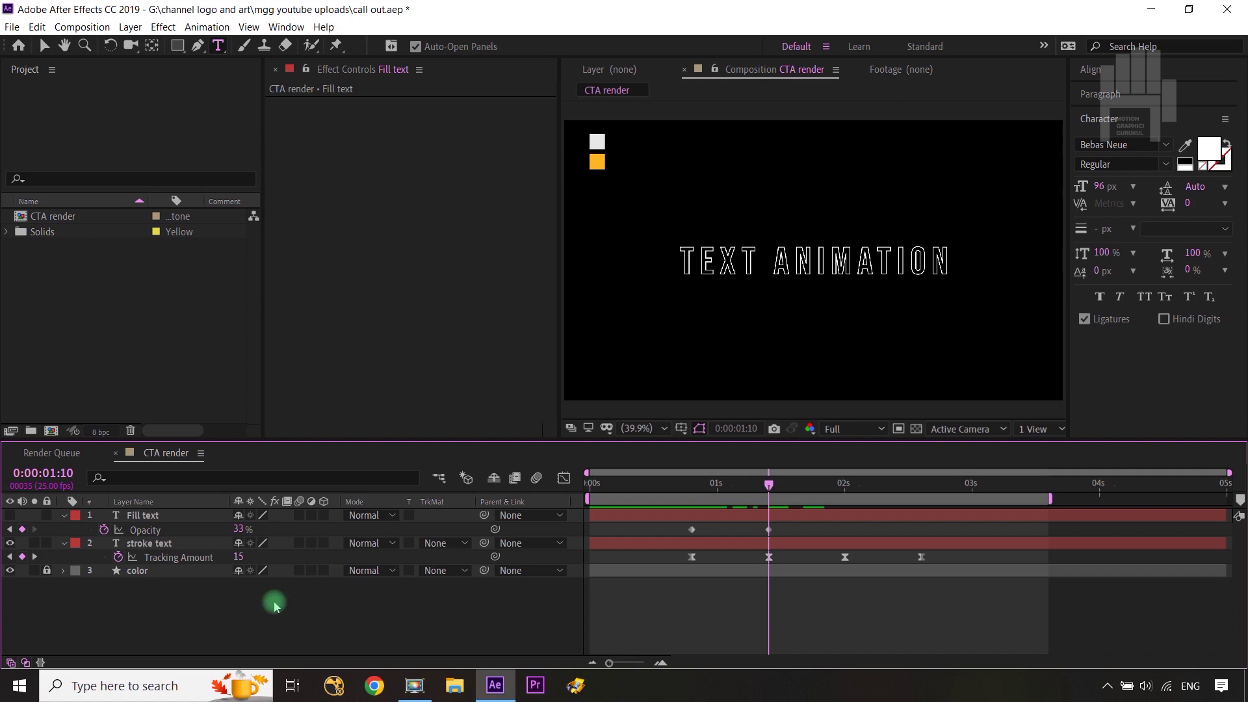
pyautogui.press('k')
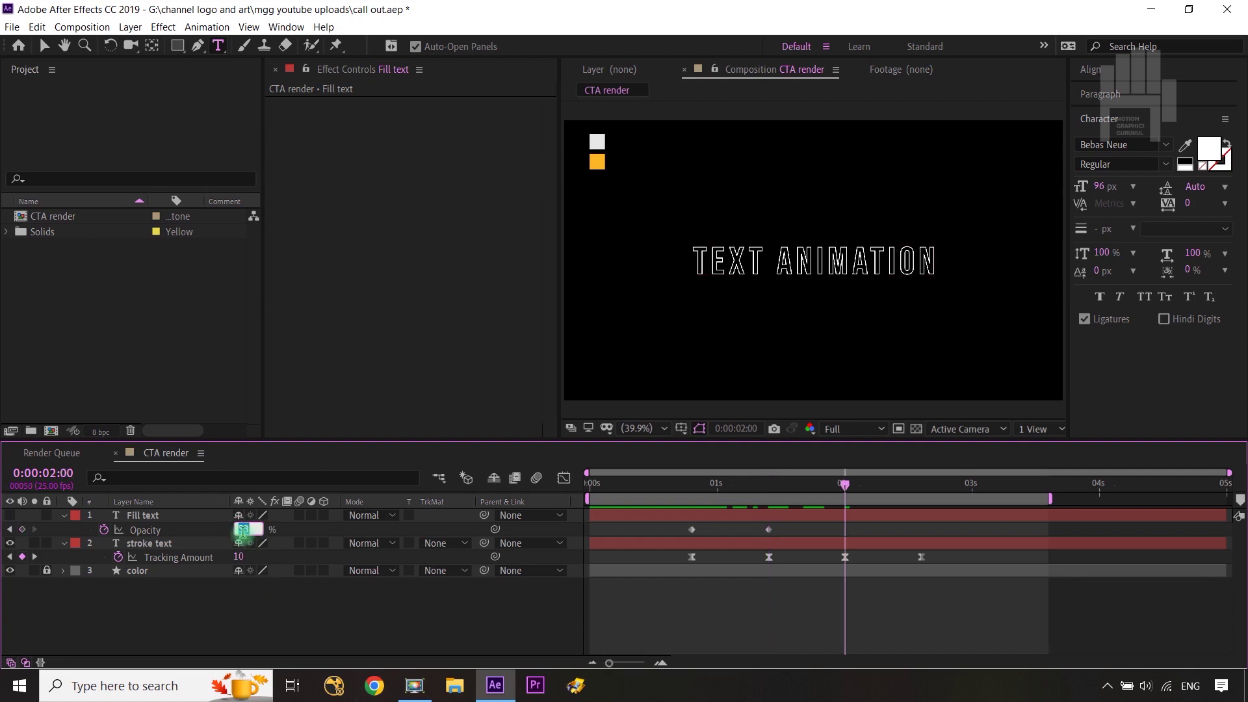
pyautogui.write('67')
pyautogui.click(305, 615)
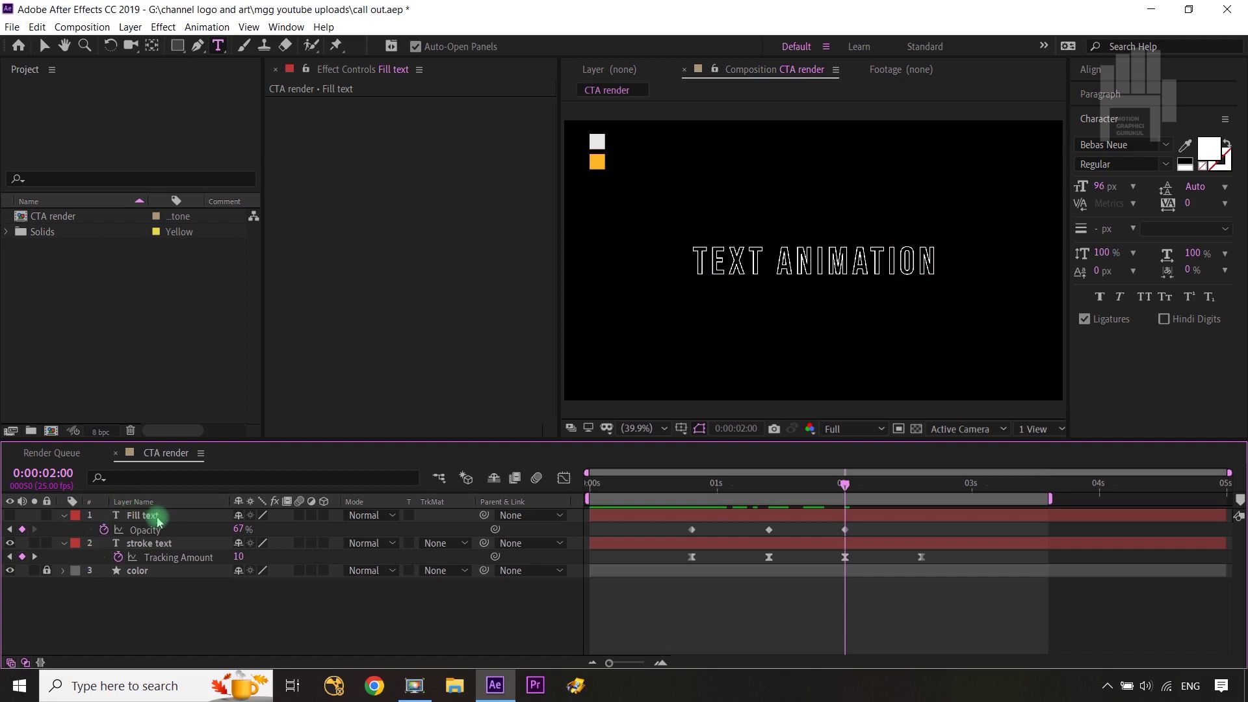
# - Set the Fill text Opacity to 100% at the last tracking keyframe, 0:00:02:15, and make the layer visible again
pyautogui.press('k')
pyautogui.click(240, 529)
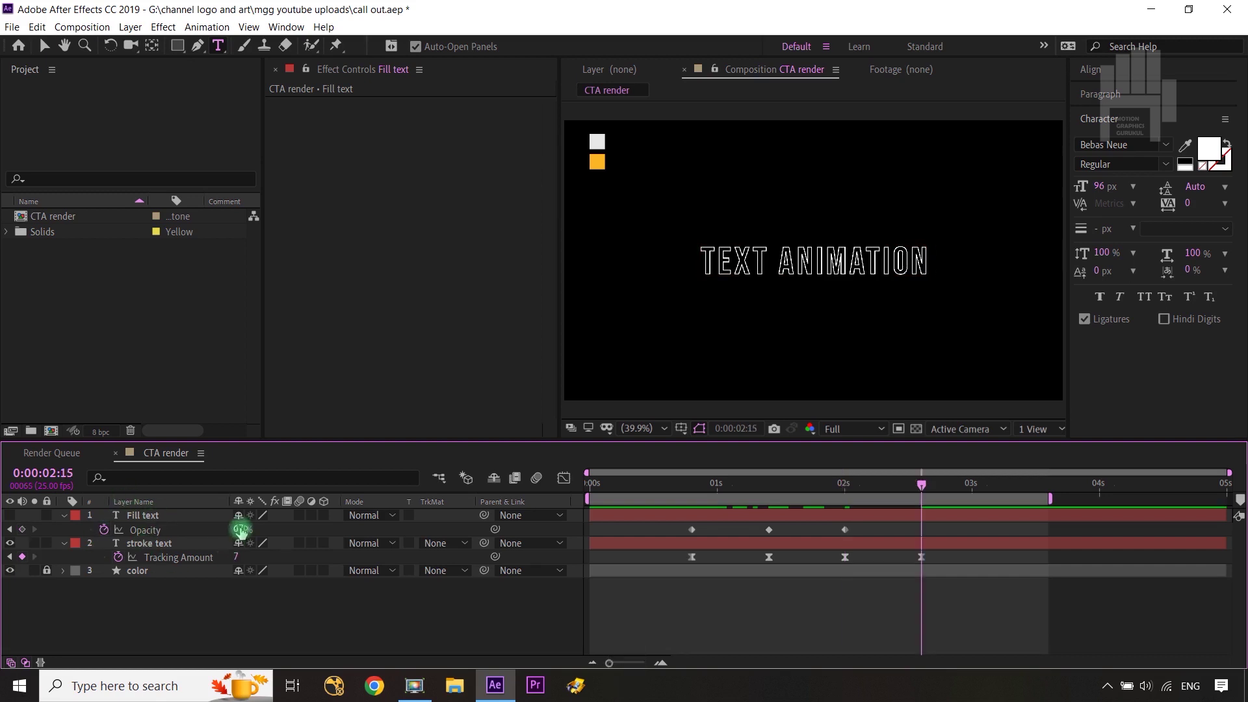
pyautogui.write('100')
pyautogui.click(318, 603)
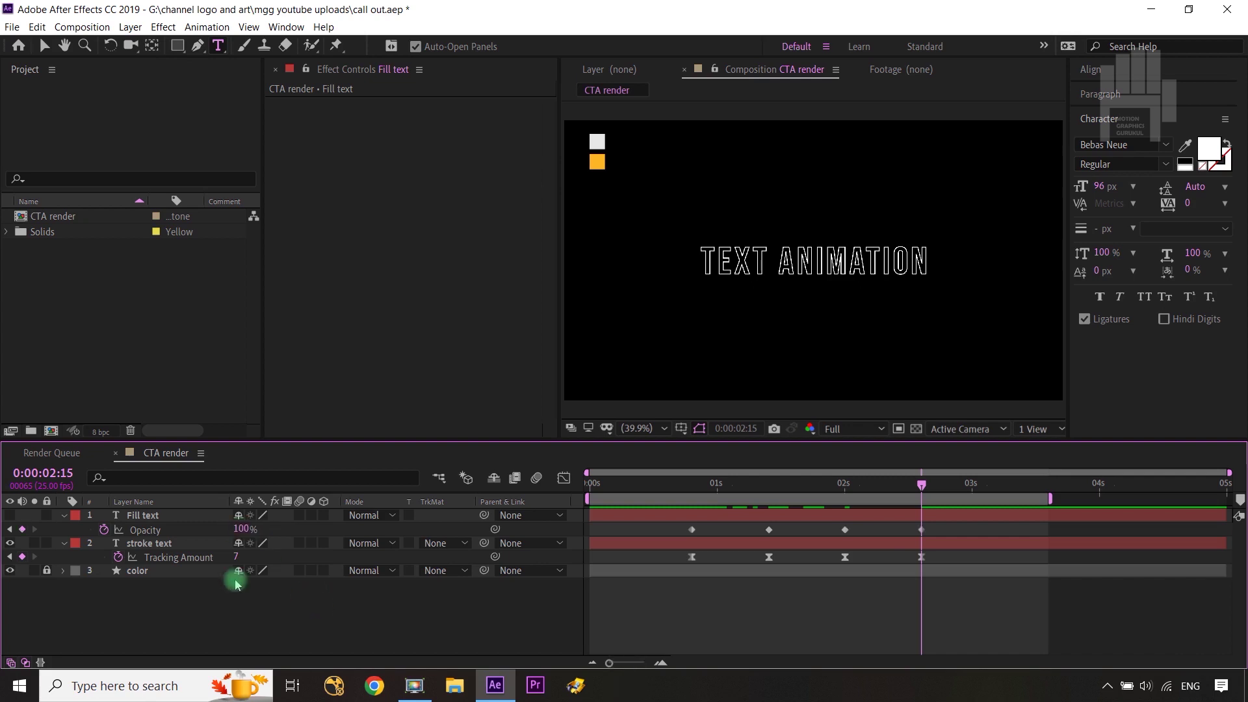
pyautogui.click(10, 515)
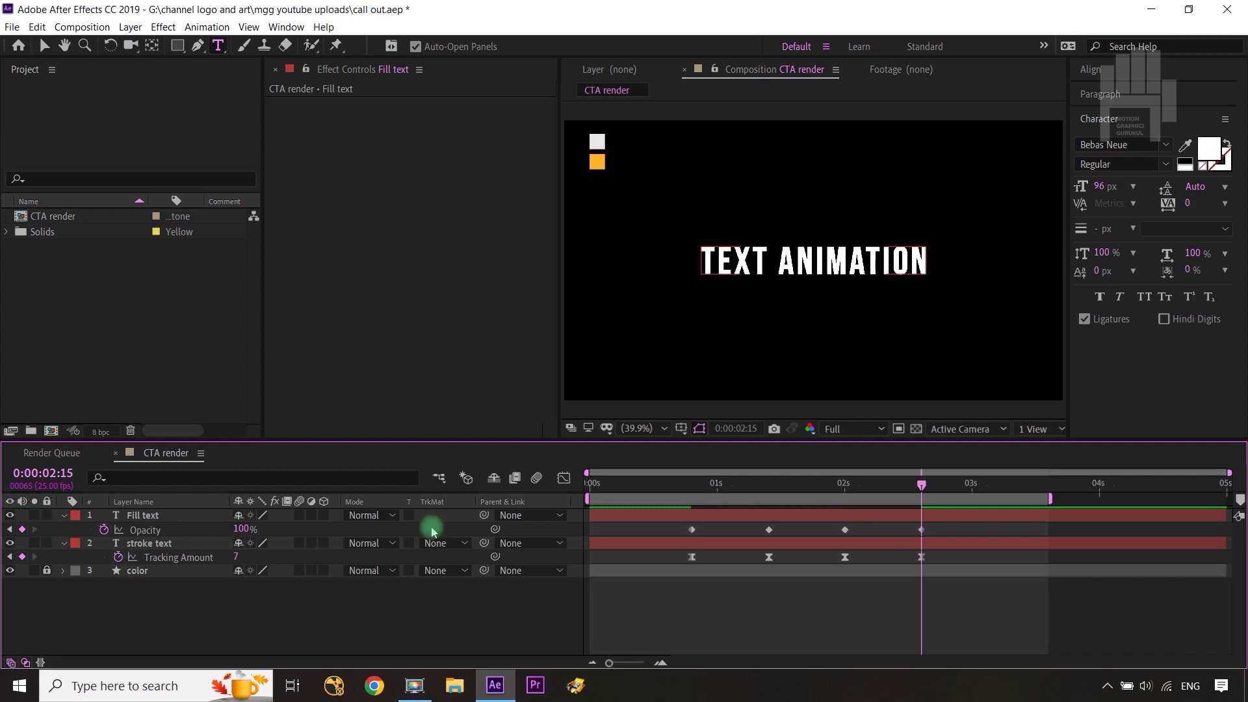
# - Apply Easy Ease to all four Opacity keyframes and reshape their speed graph so each segment bursts sharply and slows gradually
pyautogui.moveTo(932, 528); pyautogui.dragTo(683, 538)
pyautogui.press('F9')
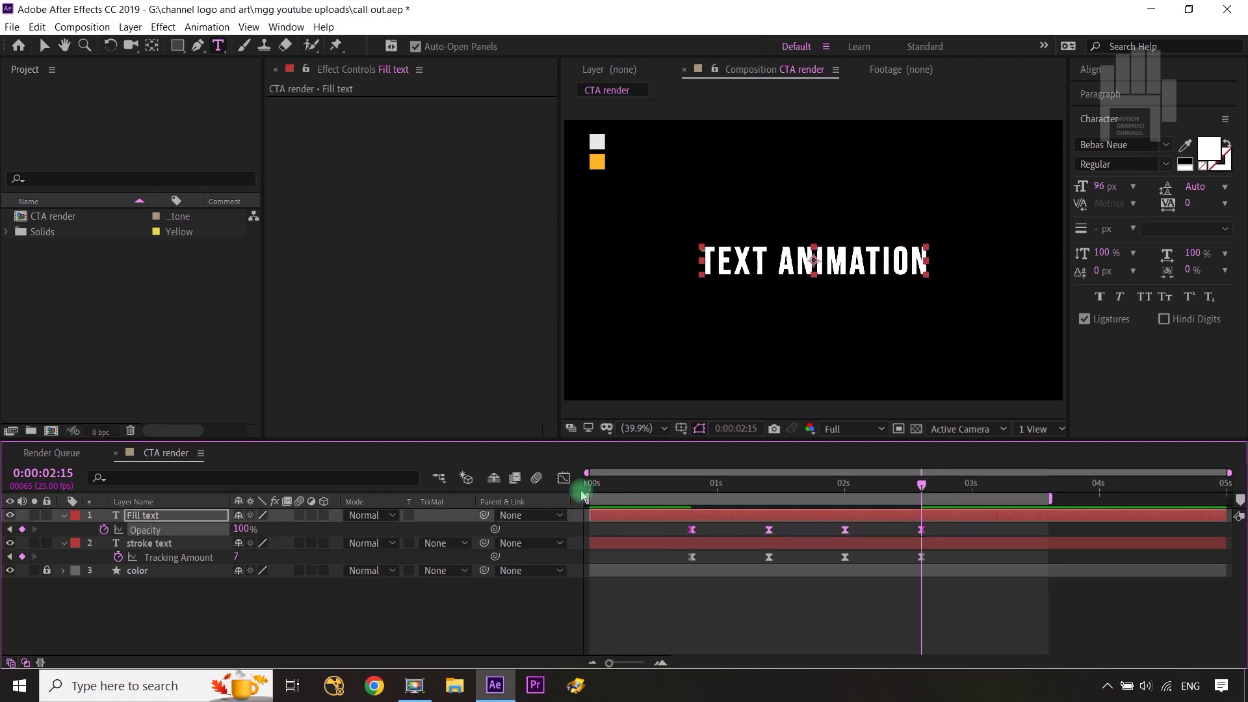
pyautogui.click(564, 479)
pyautogui.moveTo(960, 575); pyautogui.dragTo(751, 627)
pyautogui.click(920, 595)
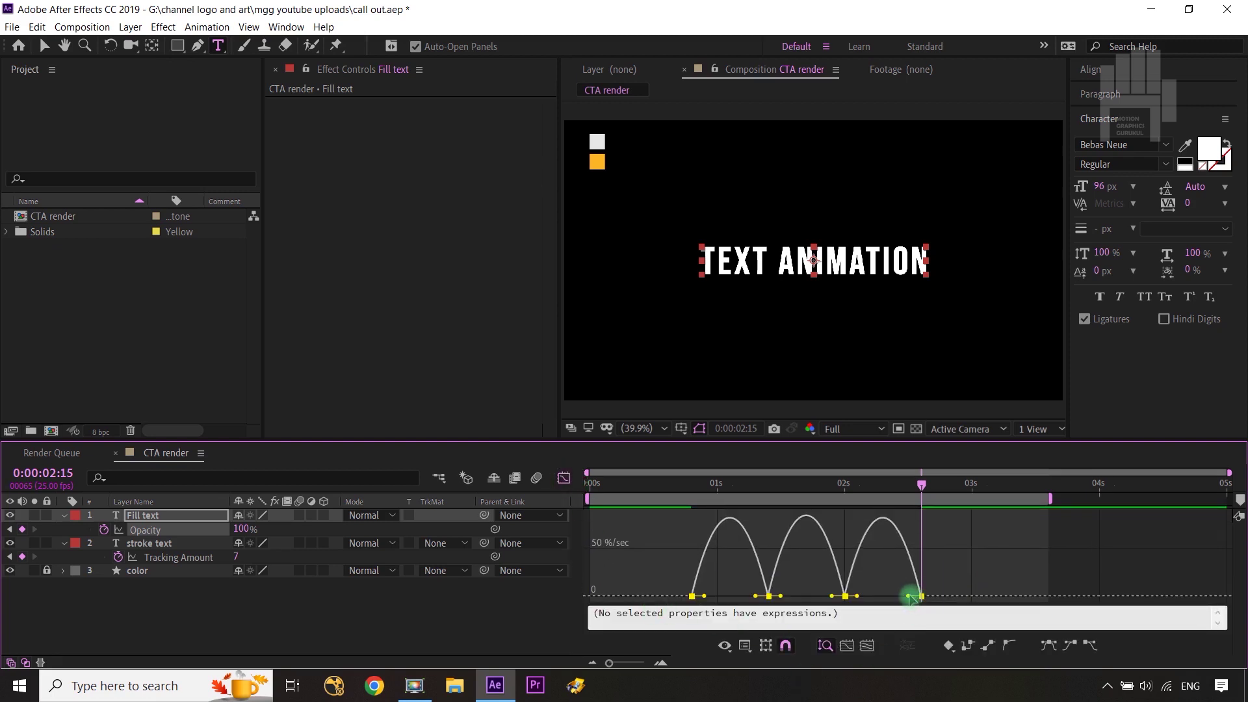
pyautogui.moveTo(910, 597); pyautogui.dragTo(846, 596)
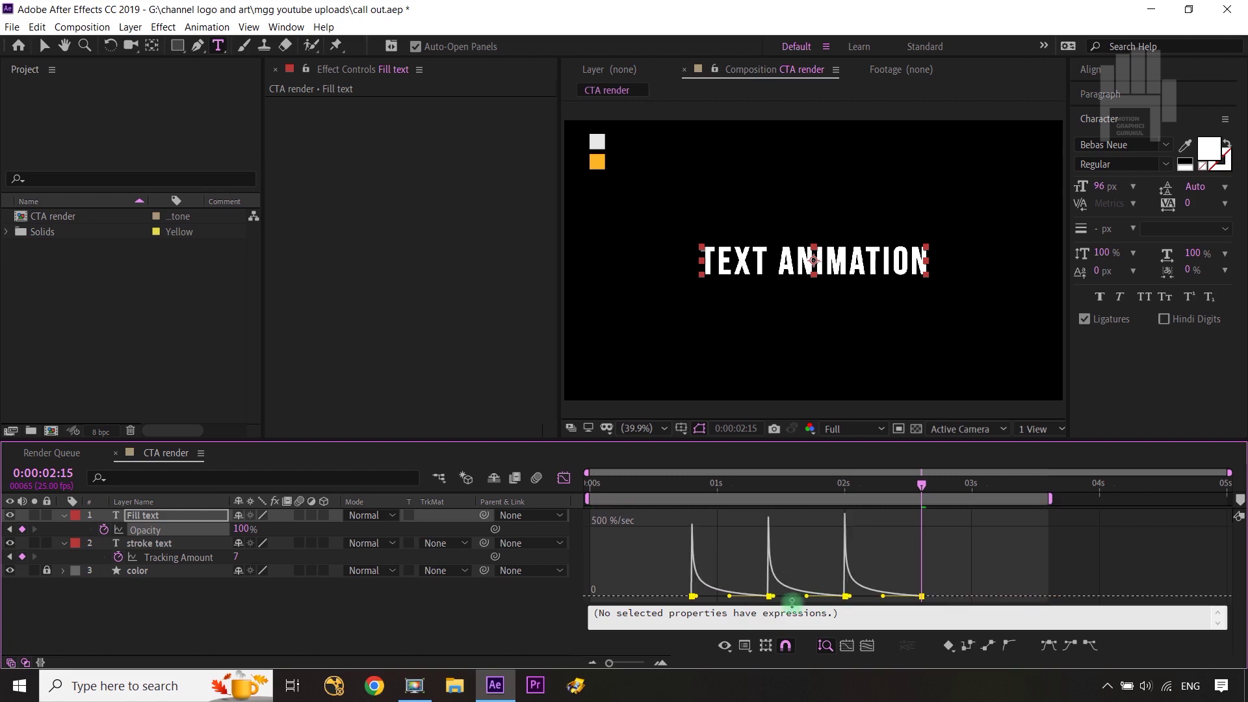
# - Raise the first keyframe's speed in the Opacity graph slightly, then close the Graph Editor
pyautogui.click(692, 596)
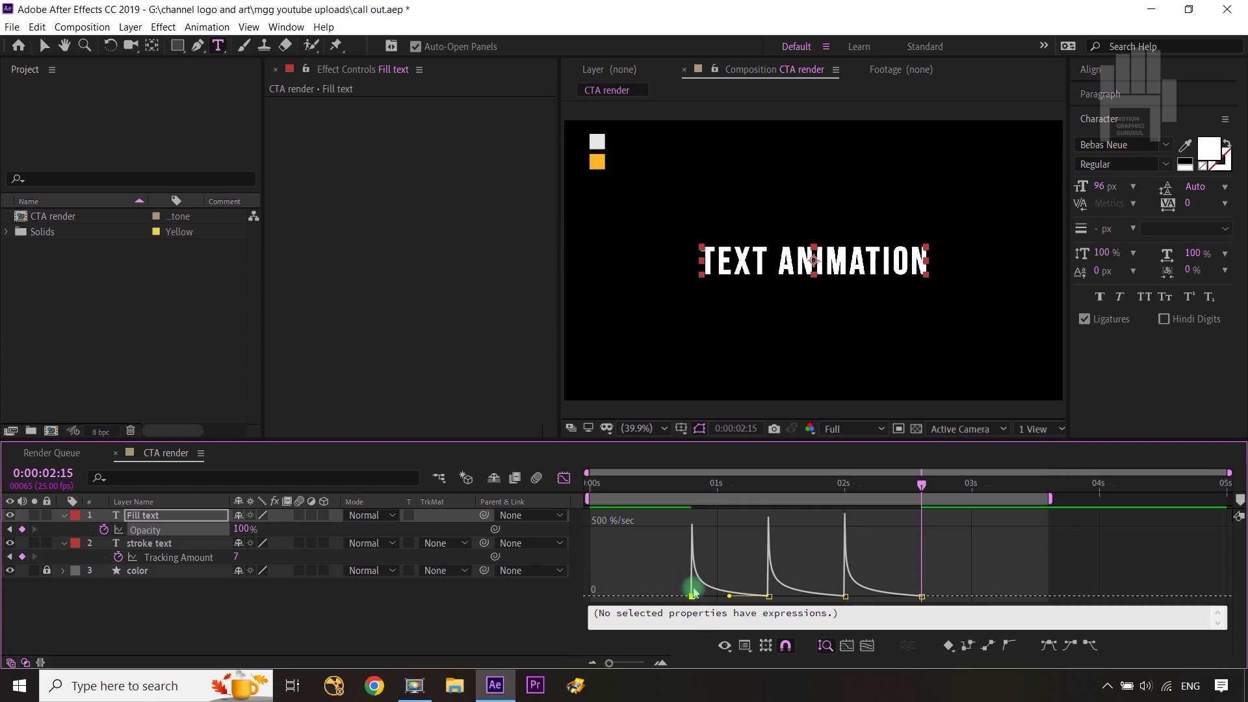
pyautogui.moveTo(694, 592); pyautogui.dragTo(691, 576)
pyautogui.click(523, 635)
pyautogui.click(563, 479)
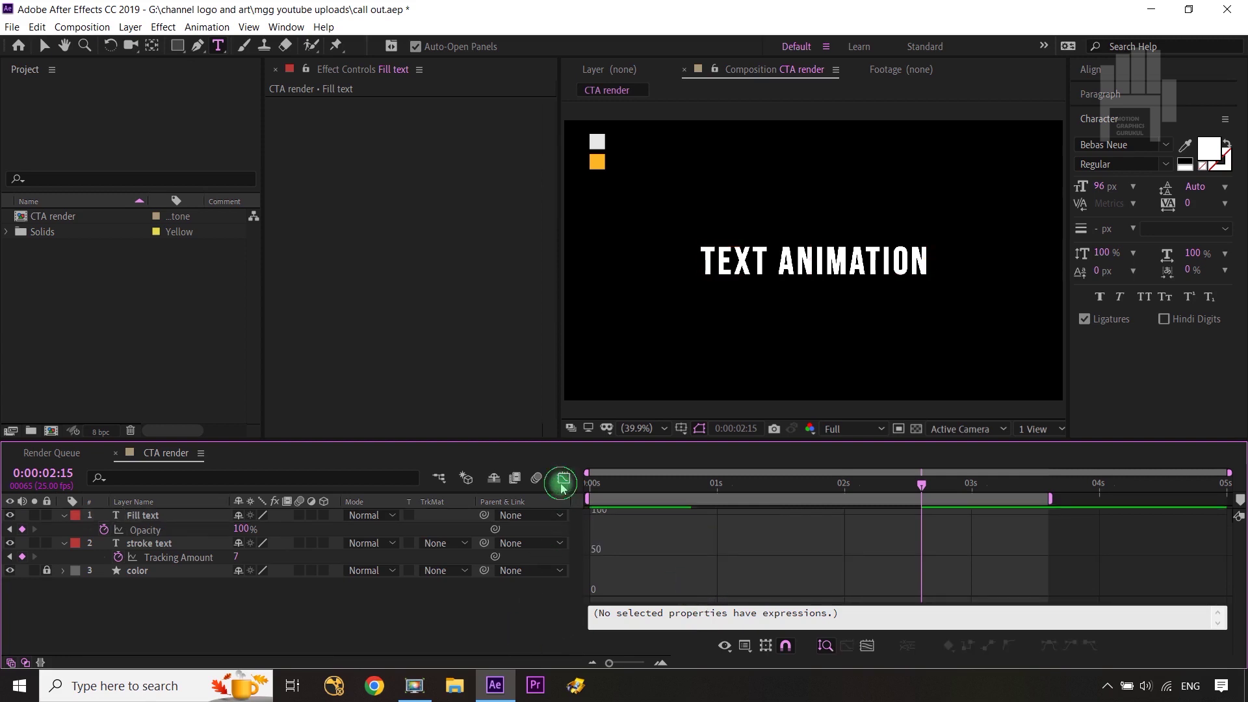
# - Examine the combined fill and outline text at 0:00:01:20 at 100% magnification
pyautogui.moveTo(924, 484); pyautogui.dragTo(819, 493)
pyautogui.press('/')
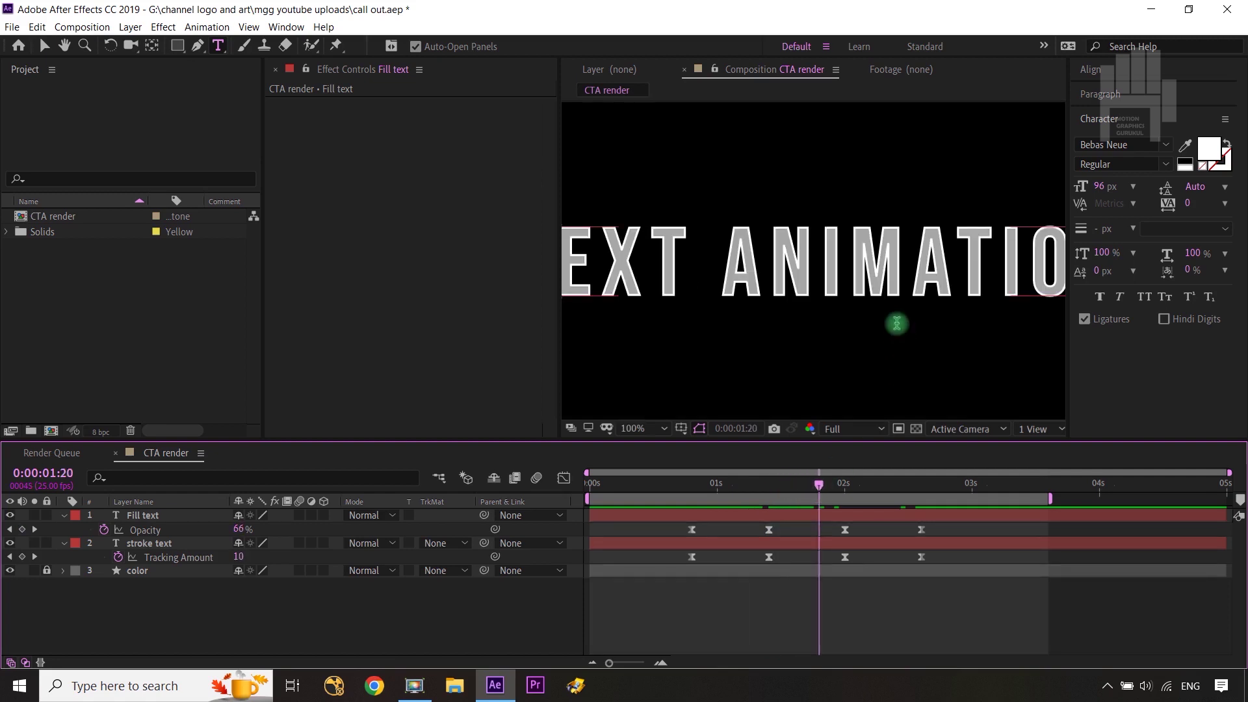
pyautogui.press(',')
# - Trim the start of both the Fill text and stroke text layers to 0:00:00:21, one frame after the first keyframes
pyautogui.moveTo(819, 487); pyautogui.dragTo(695, 512)
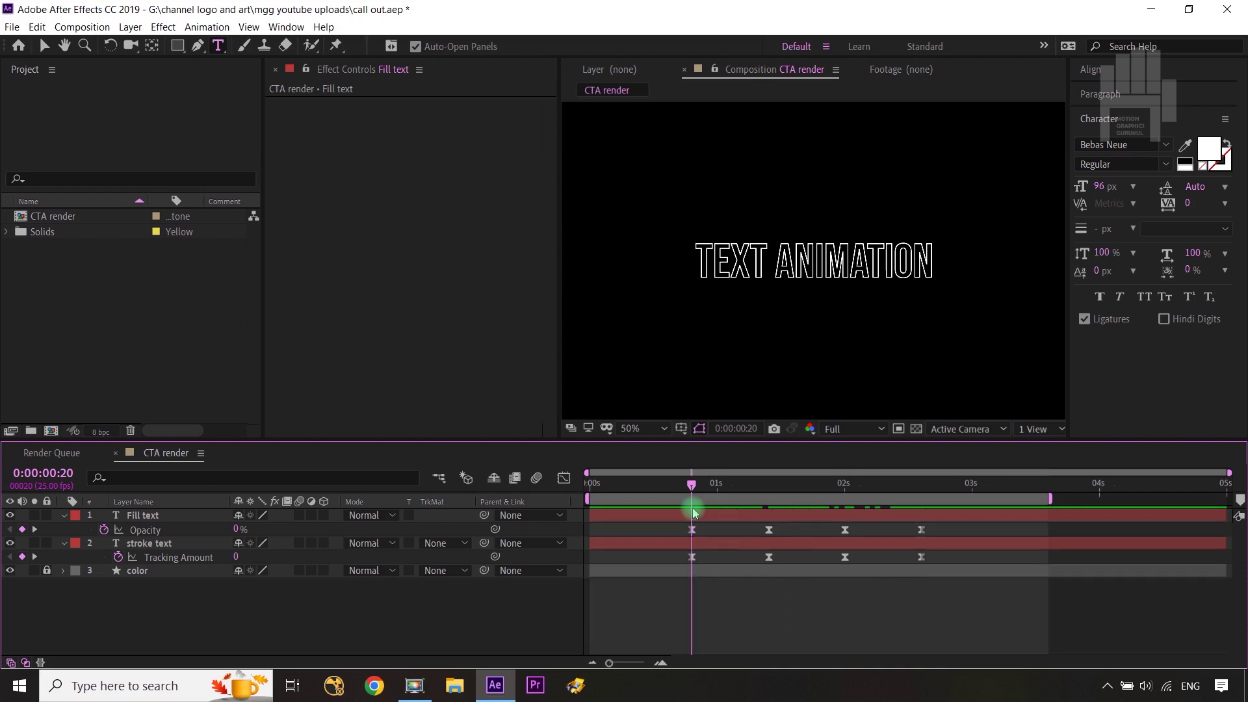
pyautogui.hotkey('ctrl', 'Right')
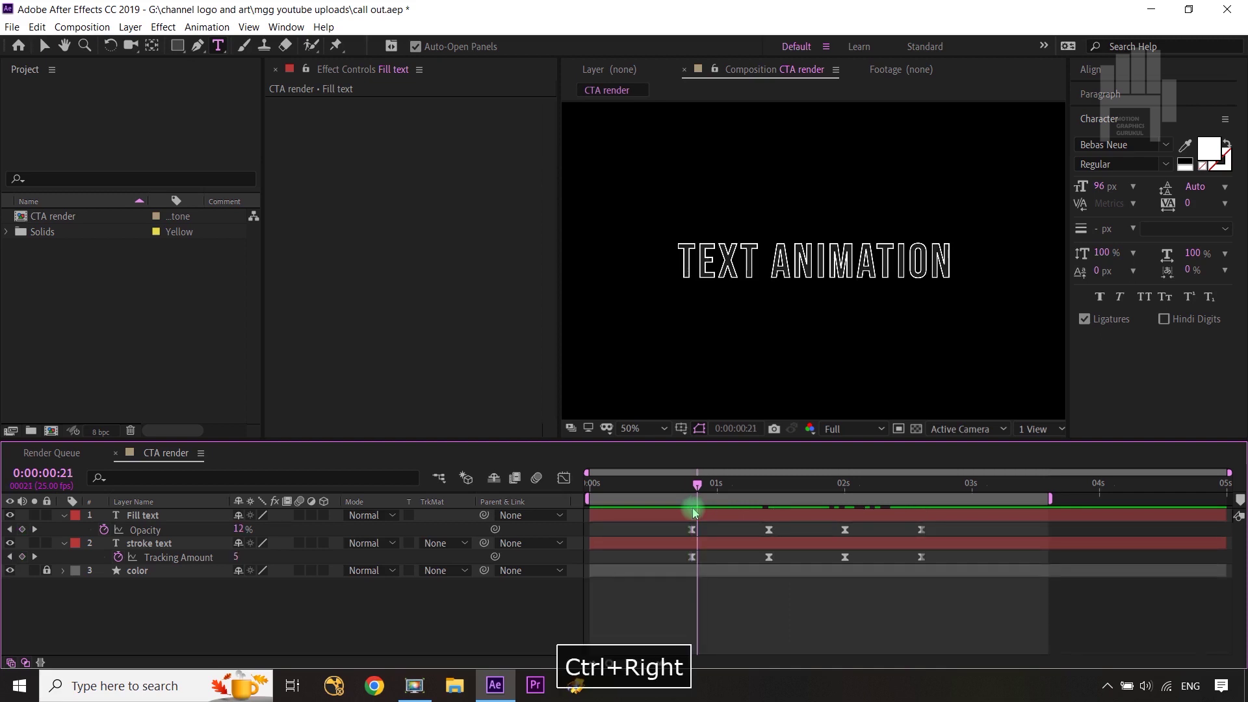
pyautogui.click(149, 515)
pyautogui.keyDown('shift'); pyautogui.click(150, 543); pyautogui.keyUp('shift')
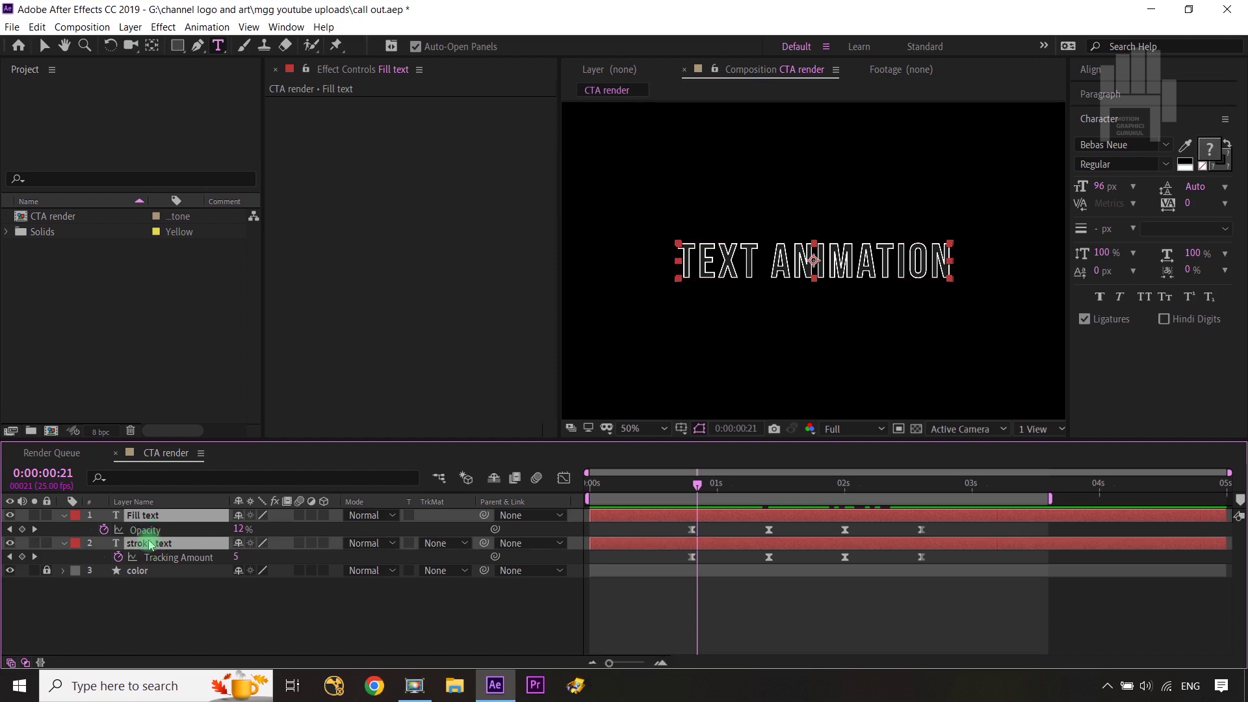
pyautogui.hotkey('alt', '[')
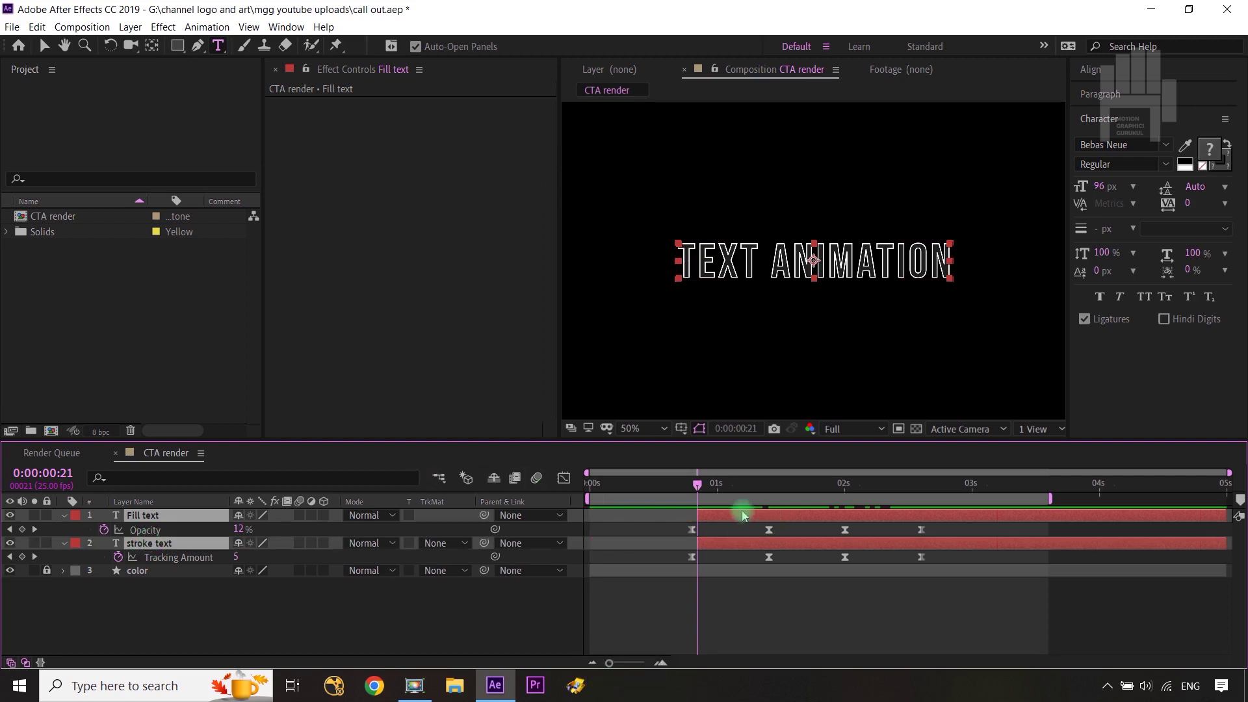
# - Trim the end of both the Fill text and stroke text layers to 0:00:03:08
pyautogui.click(699, 484)
pyautogui.moveTo(759, 491); pyautogui.dragTo(1012, 490)
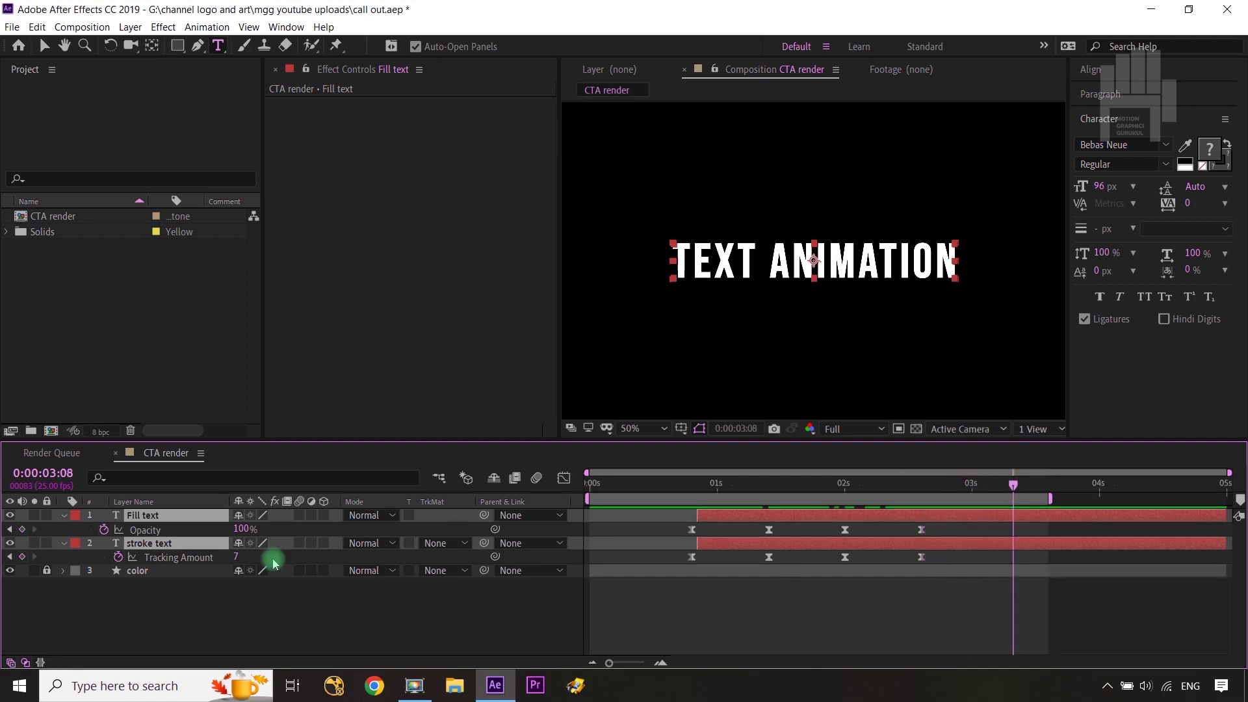
pyautogui.hotkey('alt', ']')
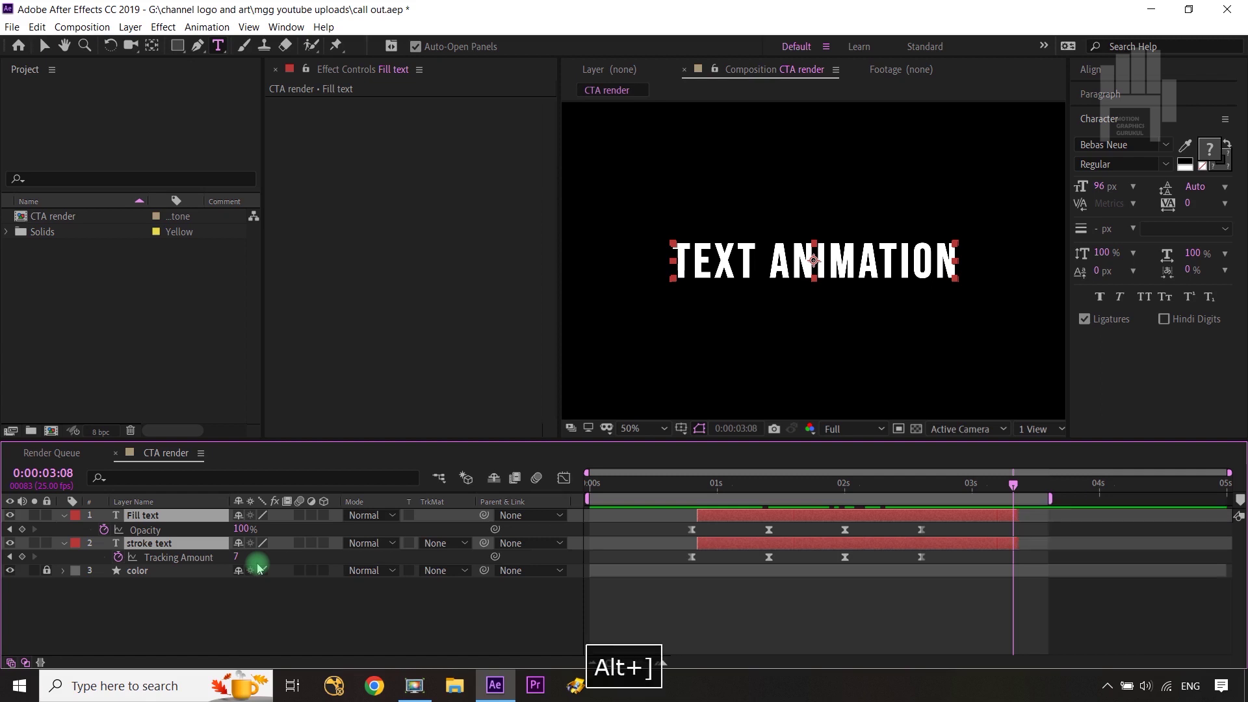
pyautogui.click(301, 636)
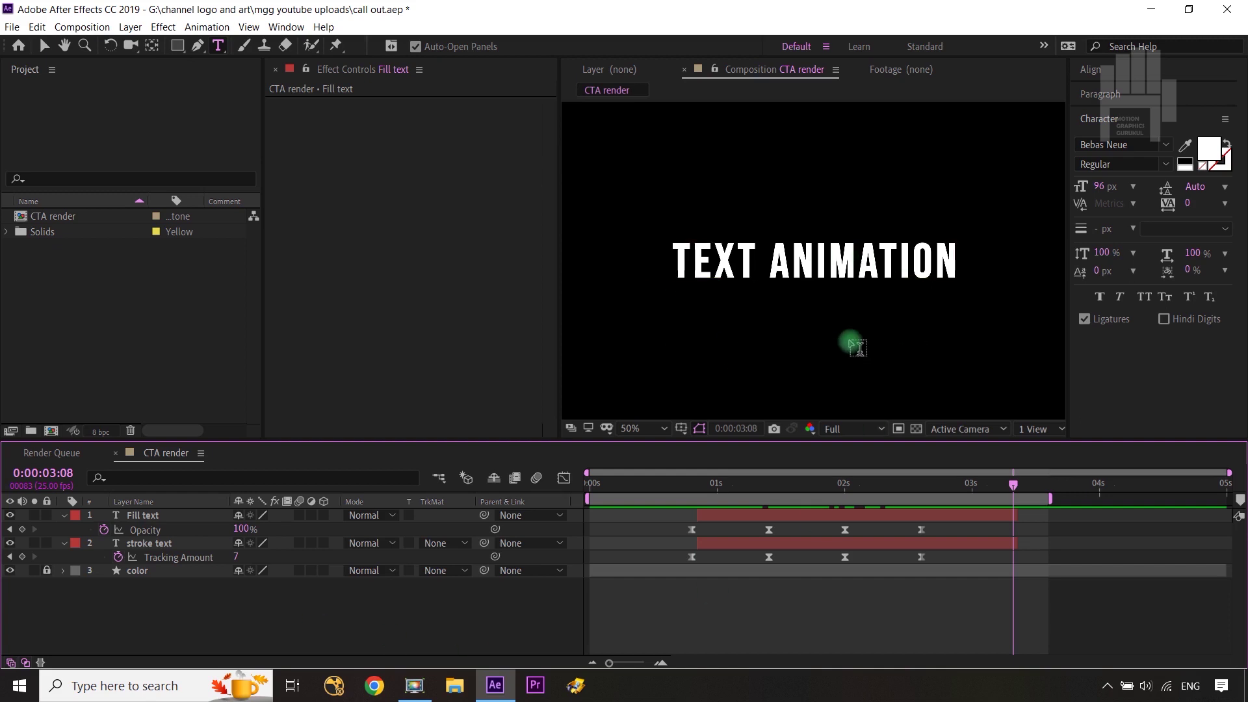
# - At 0:00:02:15, draw a rectangle shape slightly larger than the text and place its layer below the stroke text layer
pyautogui.press('v')
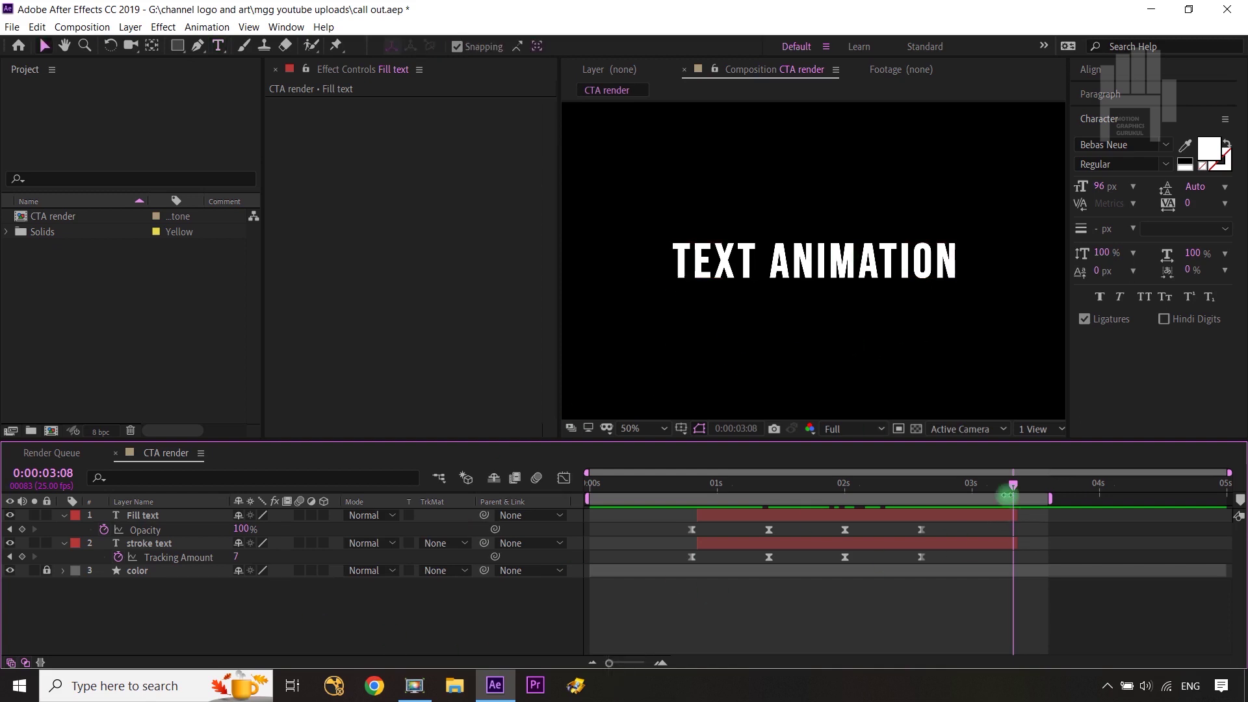
pyautogui.moveTo(1014, 484); pyautogui.dragTo(921, 485)
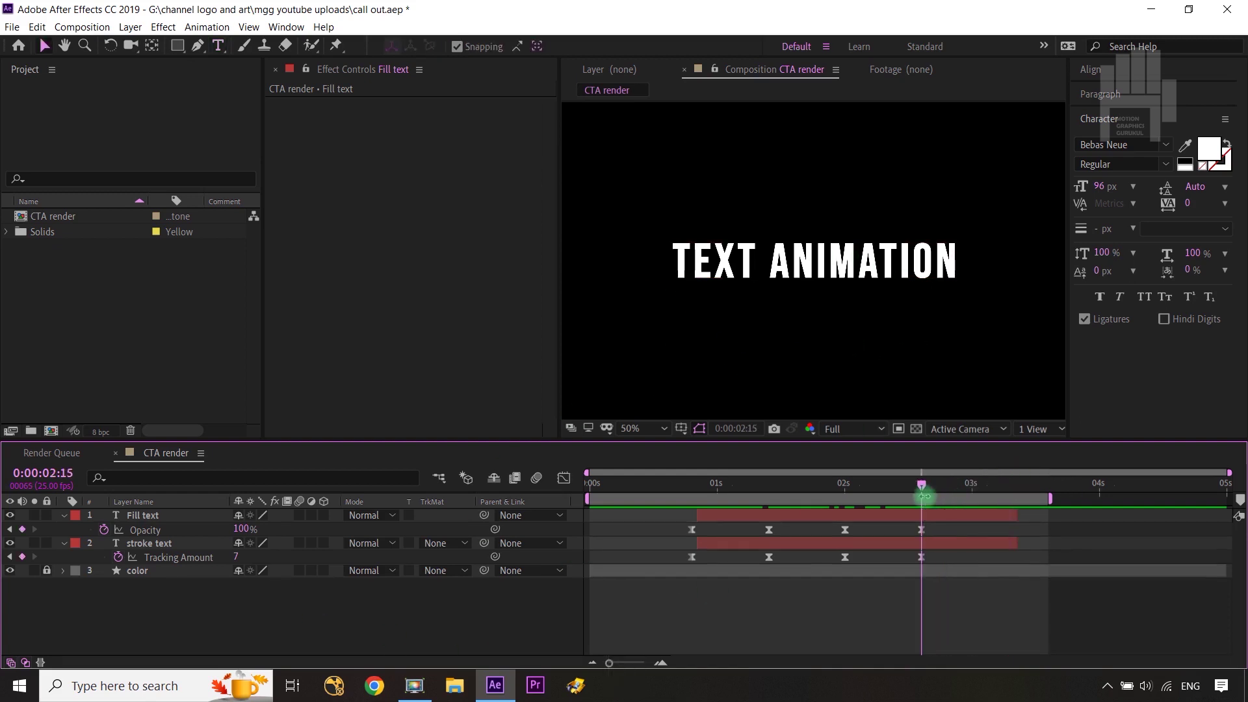
pyautogui.click(181, 52)
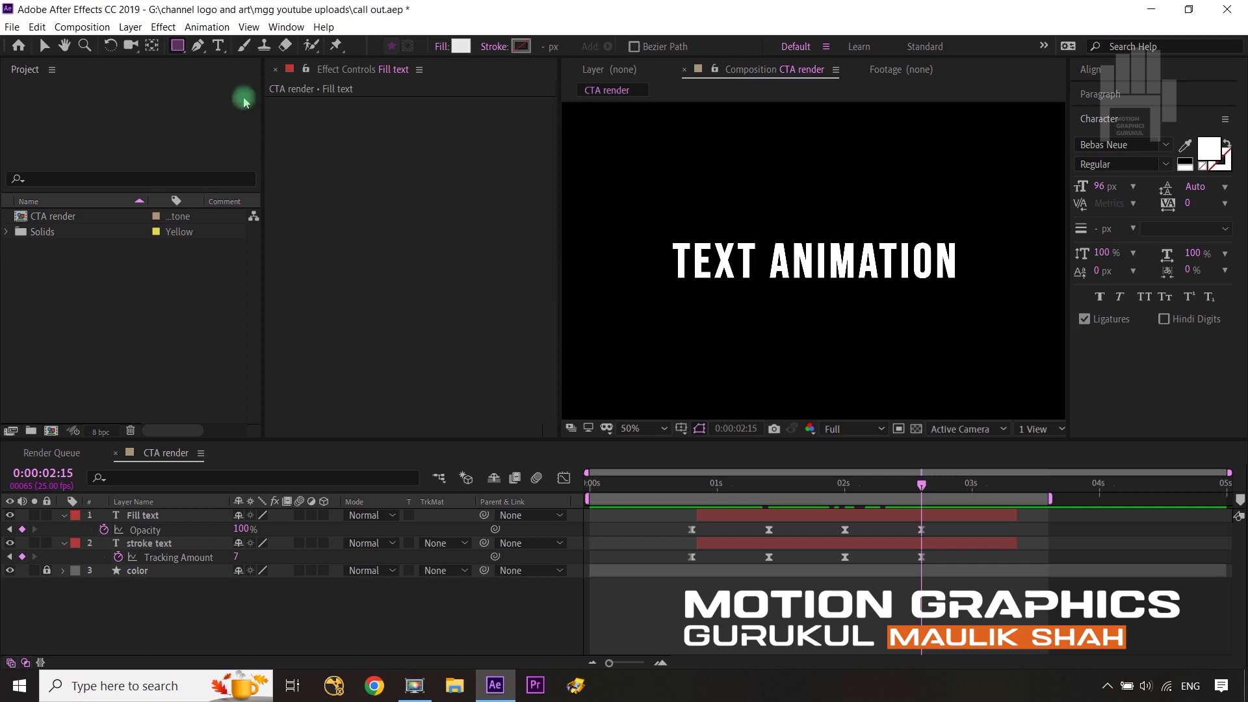
pyautogui.moveTo(662, 235); pyautogui.dragTo(963, 284)
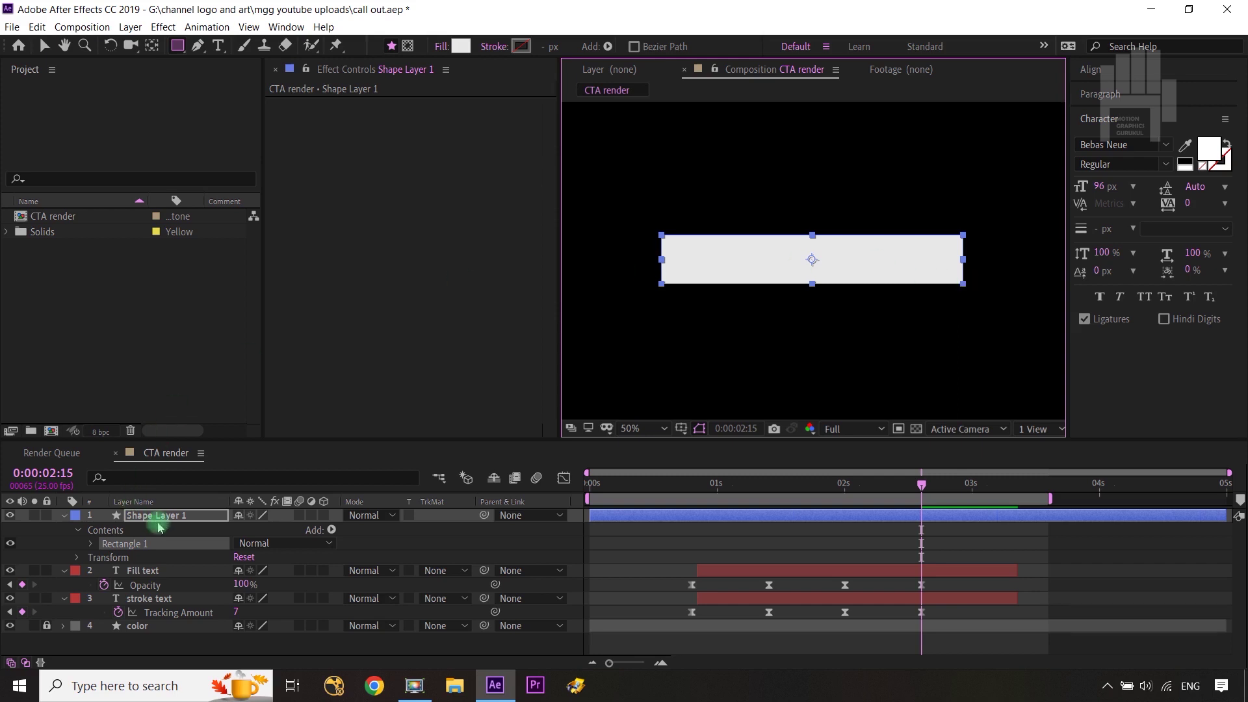
pyautogui.moveTo(157, 520); pyautogui.dragTo(159, 614)
# - Centre the rectangle's shape layer horizontally and vertically in the composition
pyautogui.click(1092, 68)
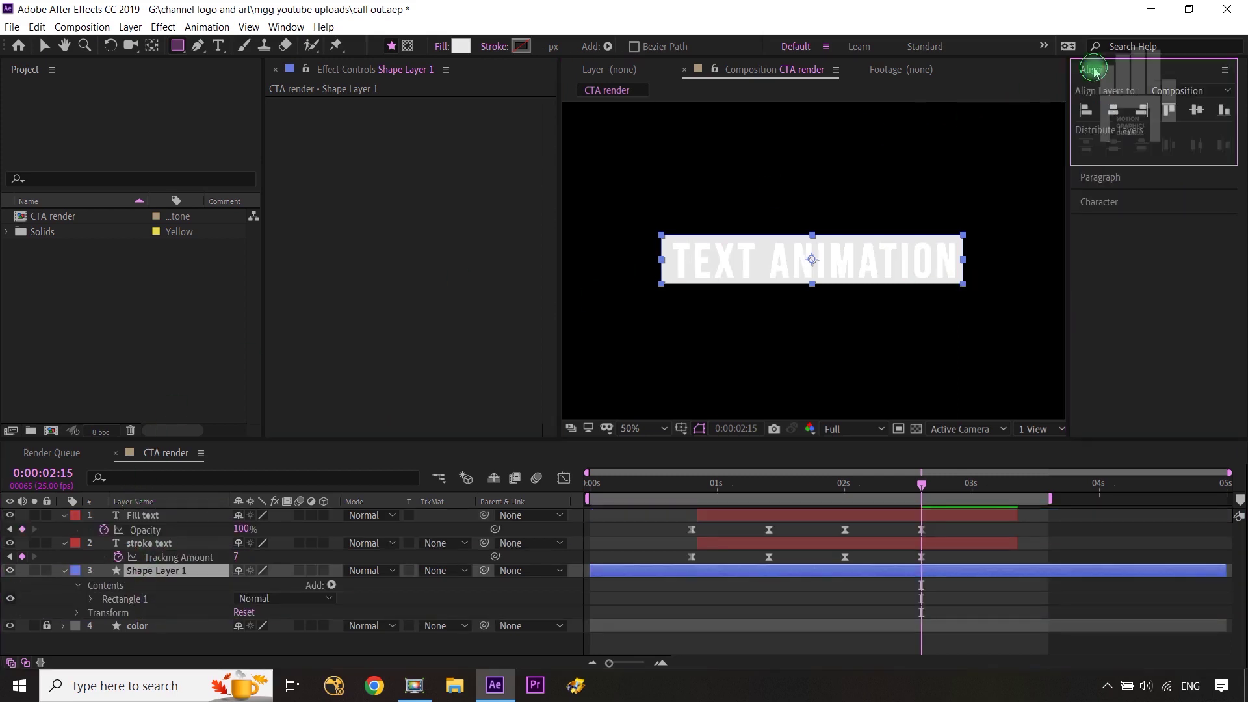
pyautogui.click(1112, 111)
pyautogui.click(1196, 111)
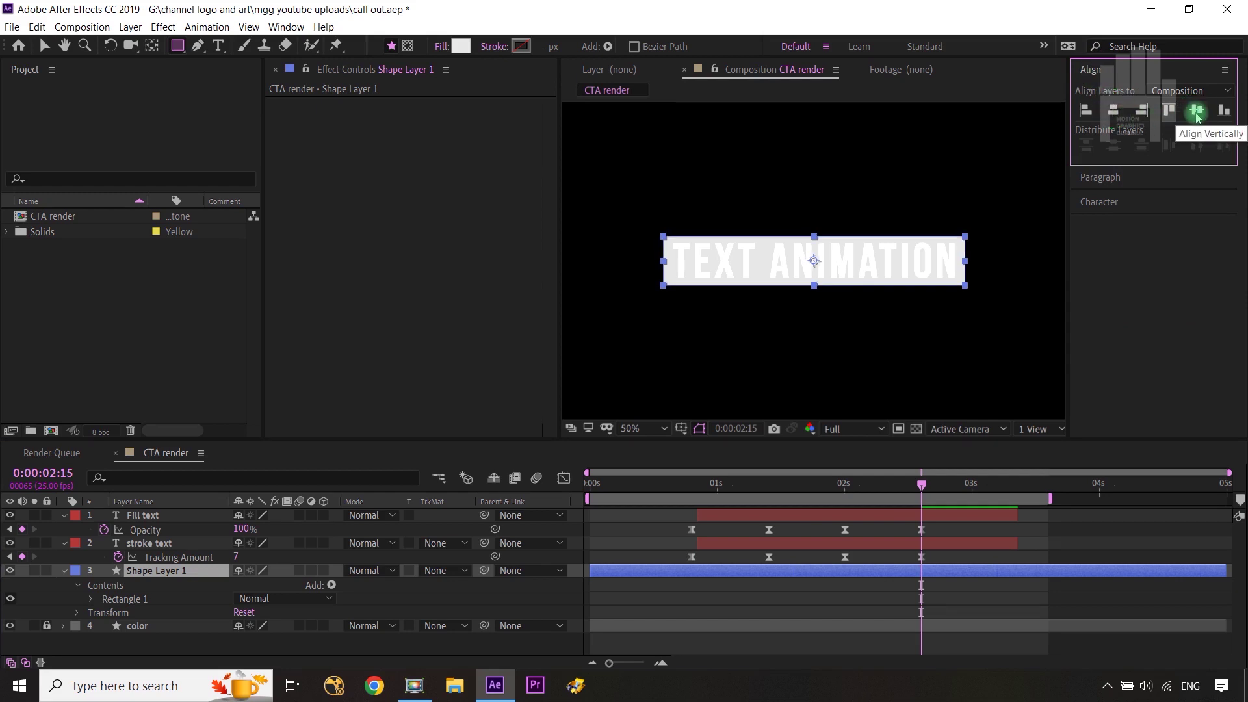
pyautogui.click(157, 529)
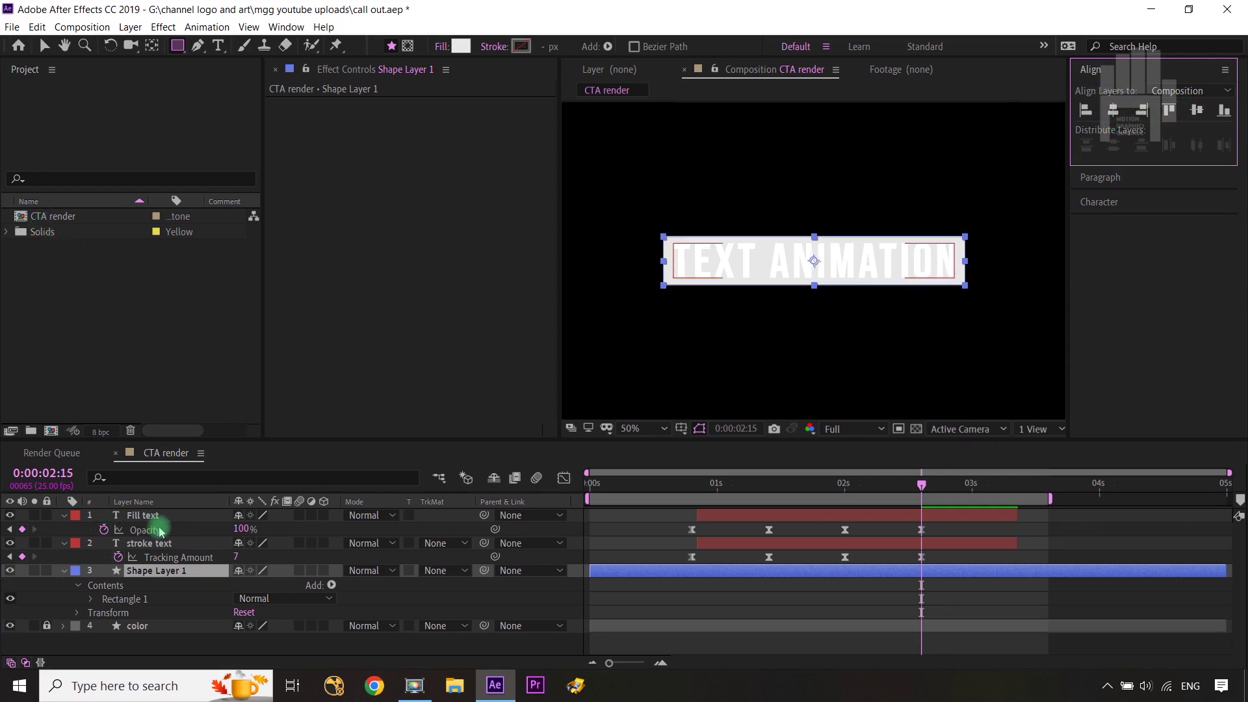
pyautogui.click(412, 527)
pyautogui.click(592, 383)
# - Change the rectangle's fill to the orange FCB525 sampled from the colour swatch in the composition
pyautogui.hotkey('shift', '/')
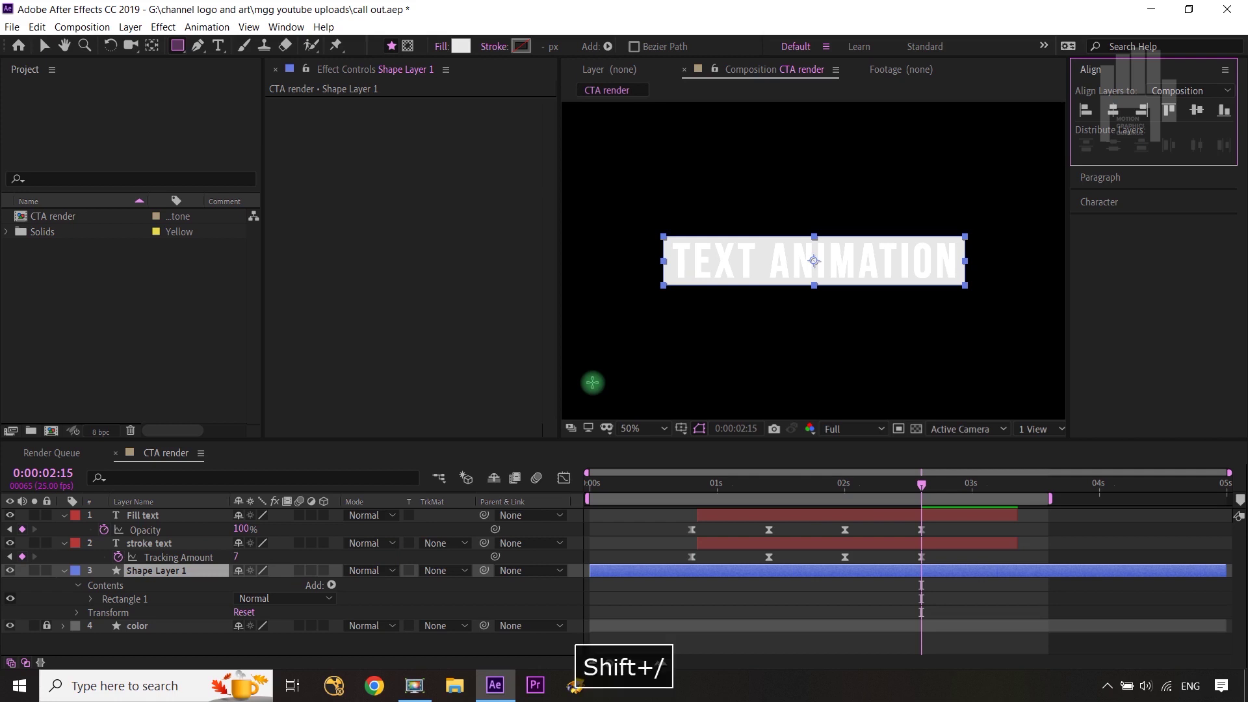
pyautogui.click(190, 361)
pyautogui.click(32, 430)
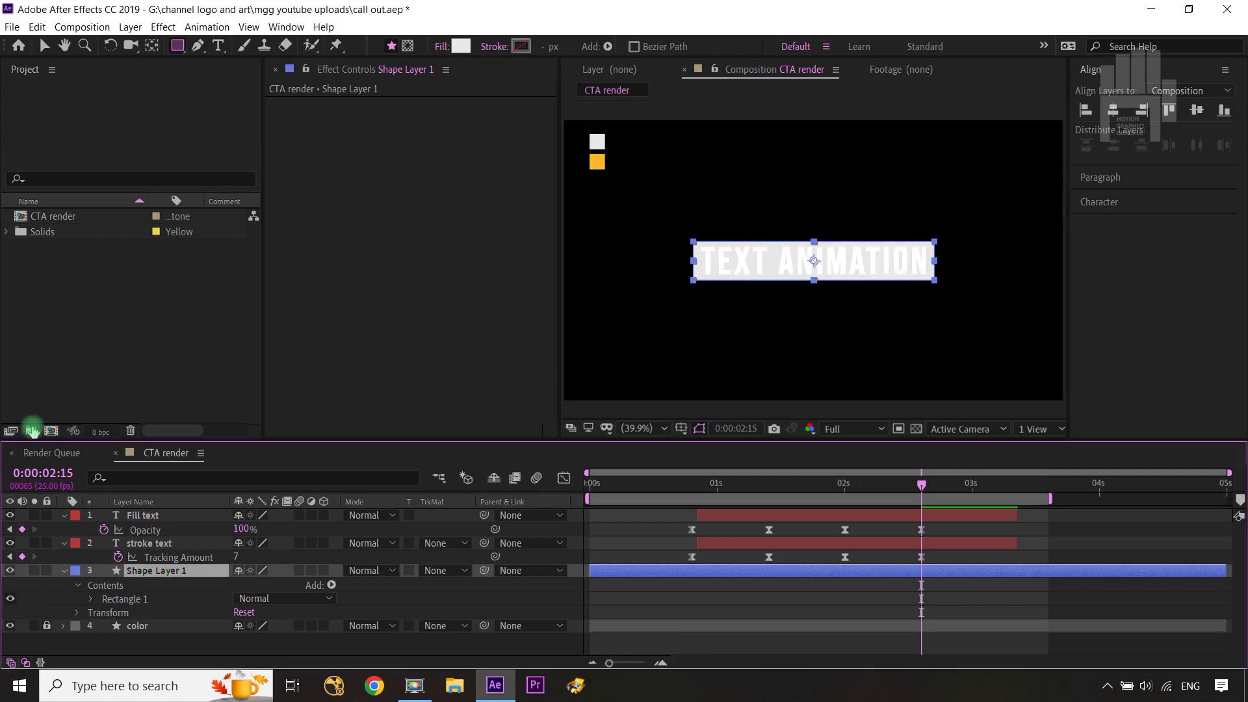
pyautogui.click(460, 46)
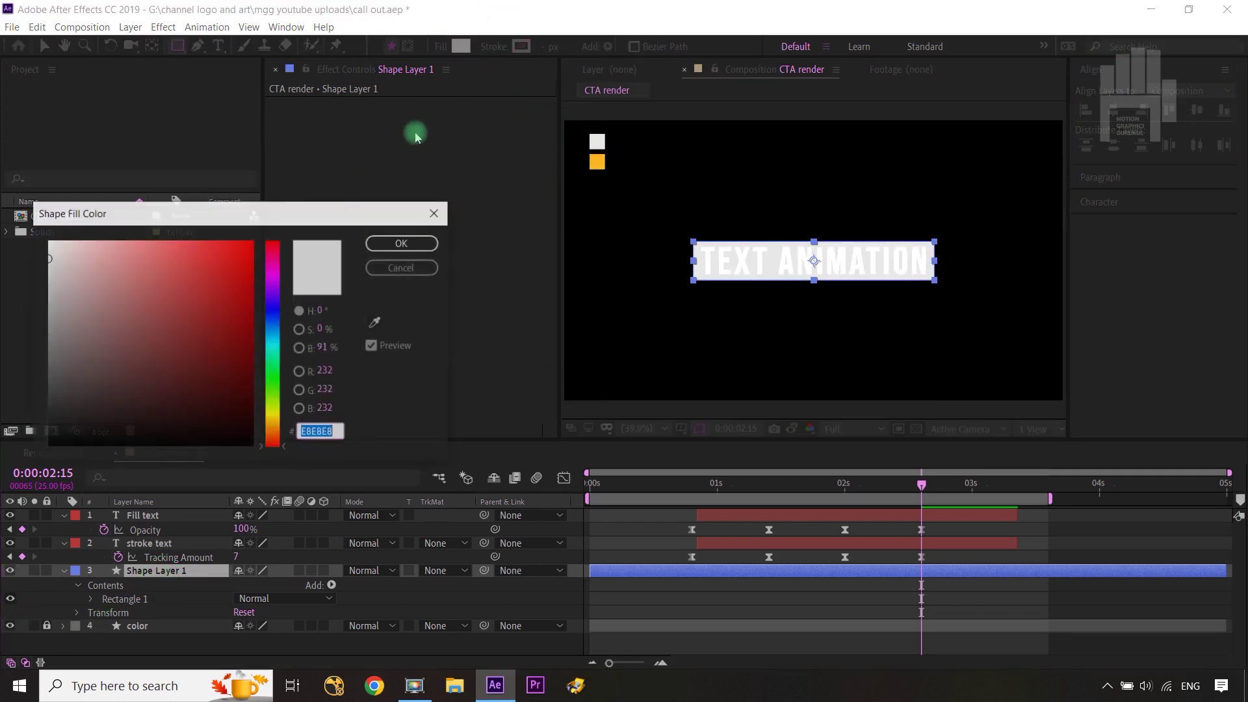
pyautogui.click(373, 323)
pyautogui.click(595, 161)
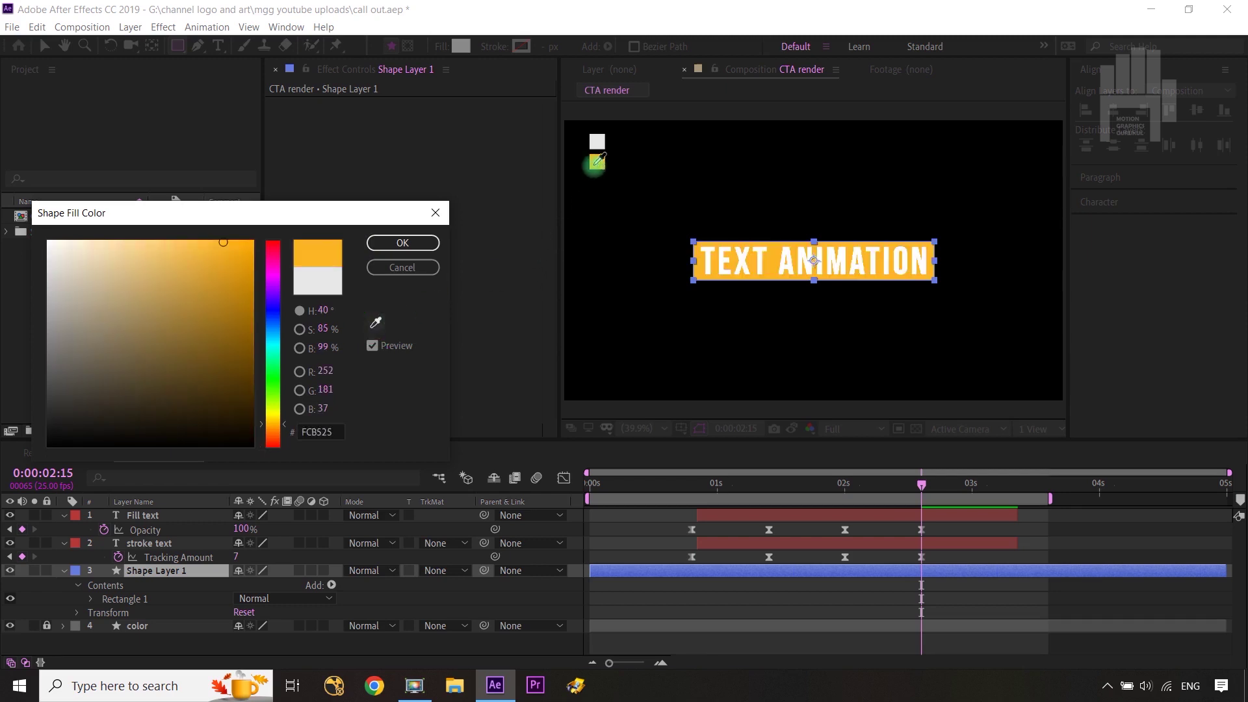
pyautogui.click(403, 243)
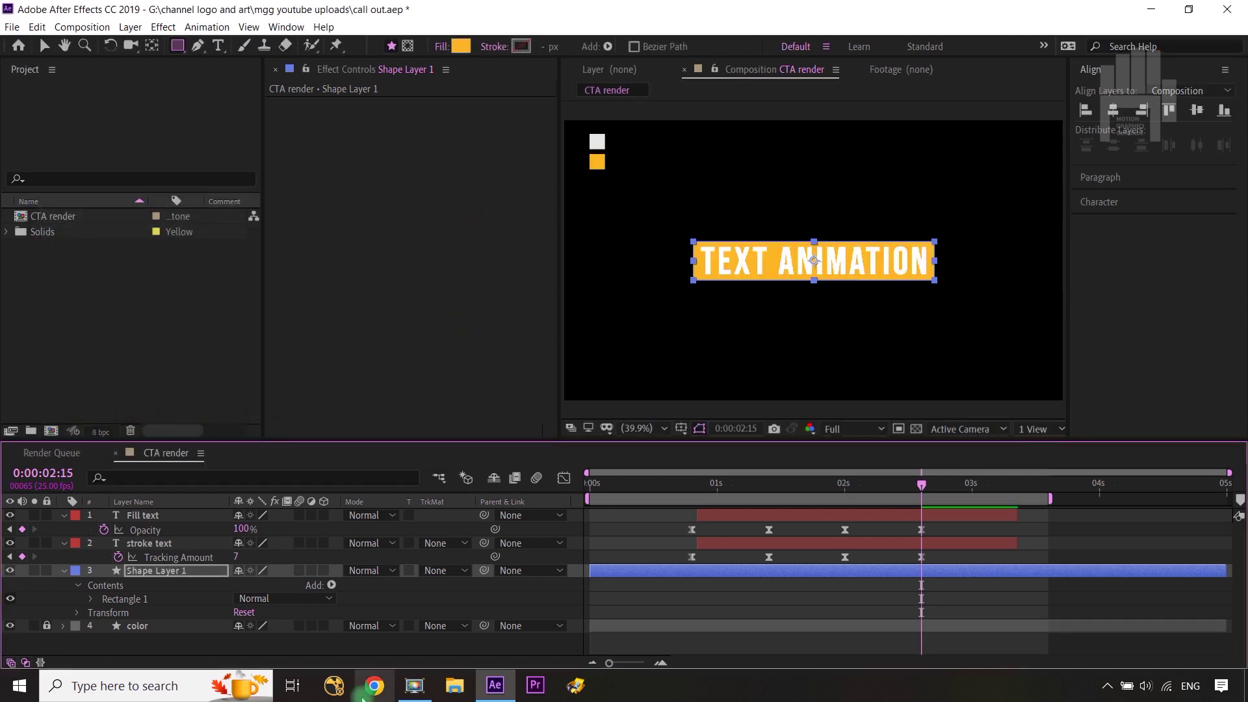
pyautogui.click(373, 652)
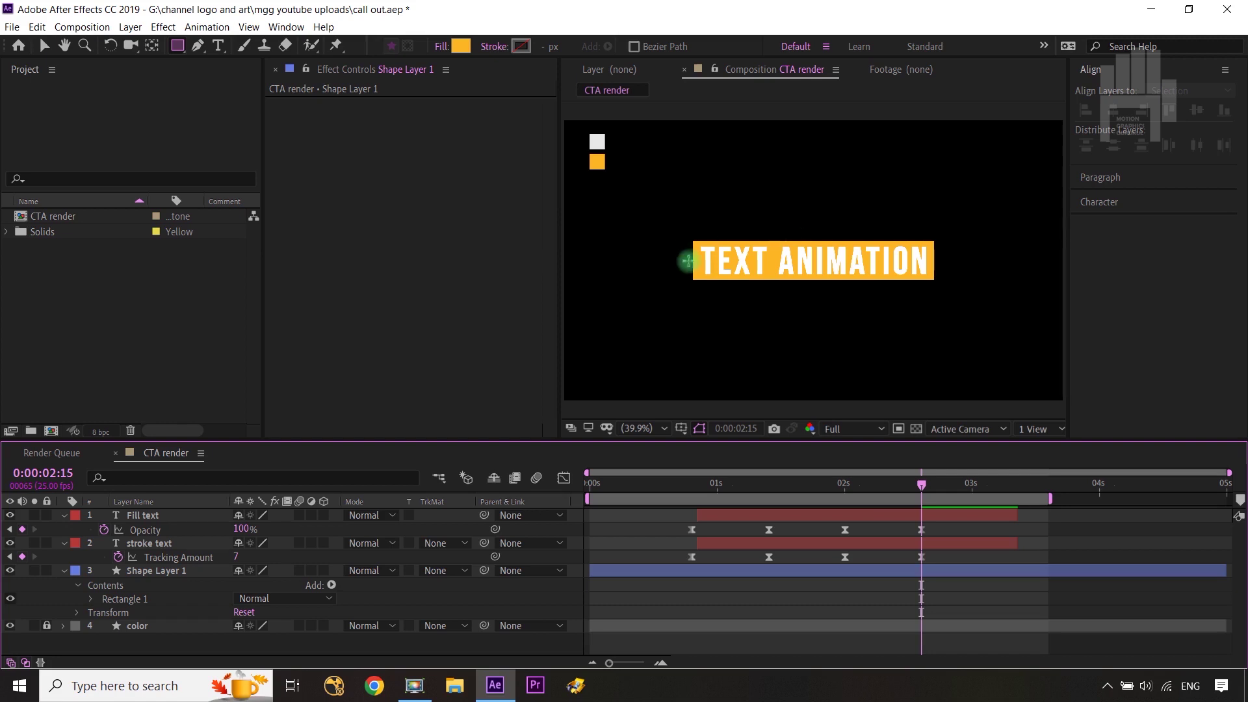
# - Add a null object to the composition
pyautogui.rightClick(246, 652)
pyautogui.moveTo(280, 493)
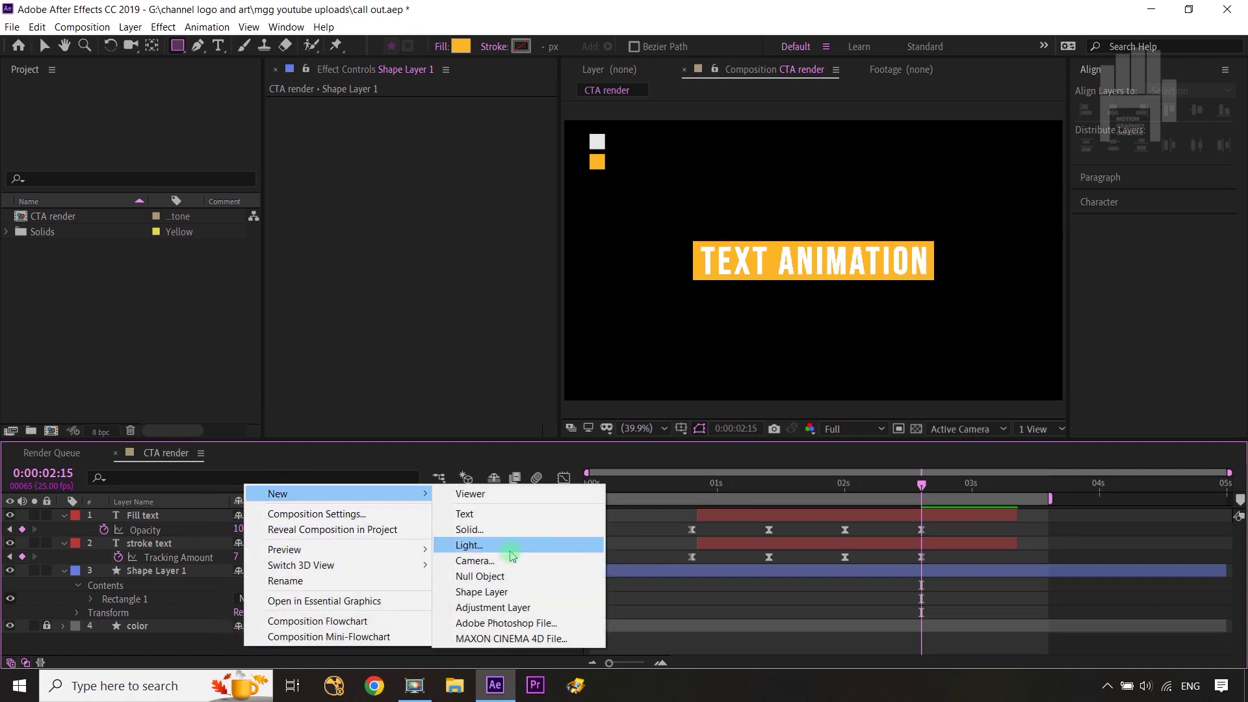
pyautogui.click(513, 581)
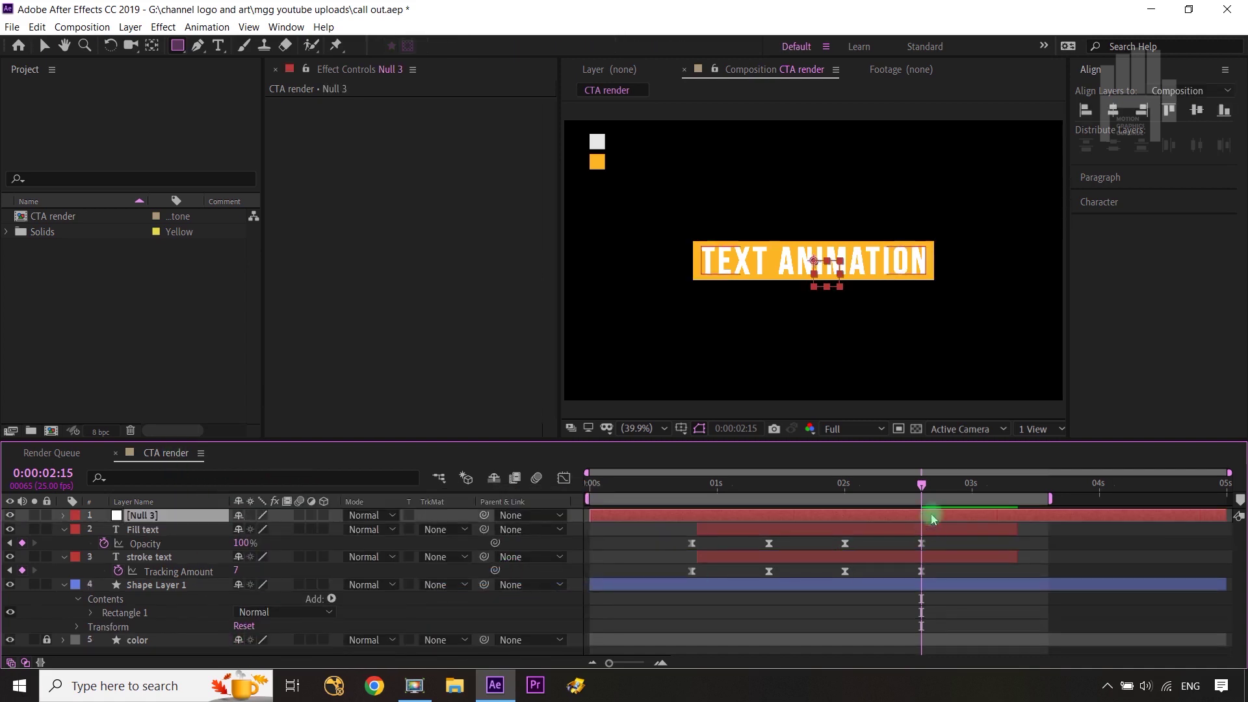
# - Trim Shape Layer 1 to start at 0:00:00:21 and end at 0:00:03:08, matching the text layers
pyautogui.moveTo(921, 484); pyautogui.dragTo(692, 510)
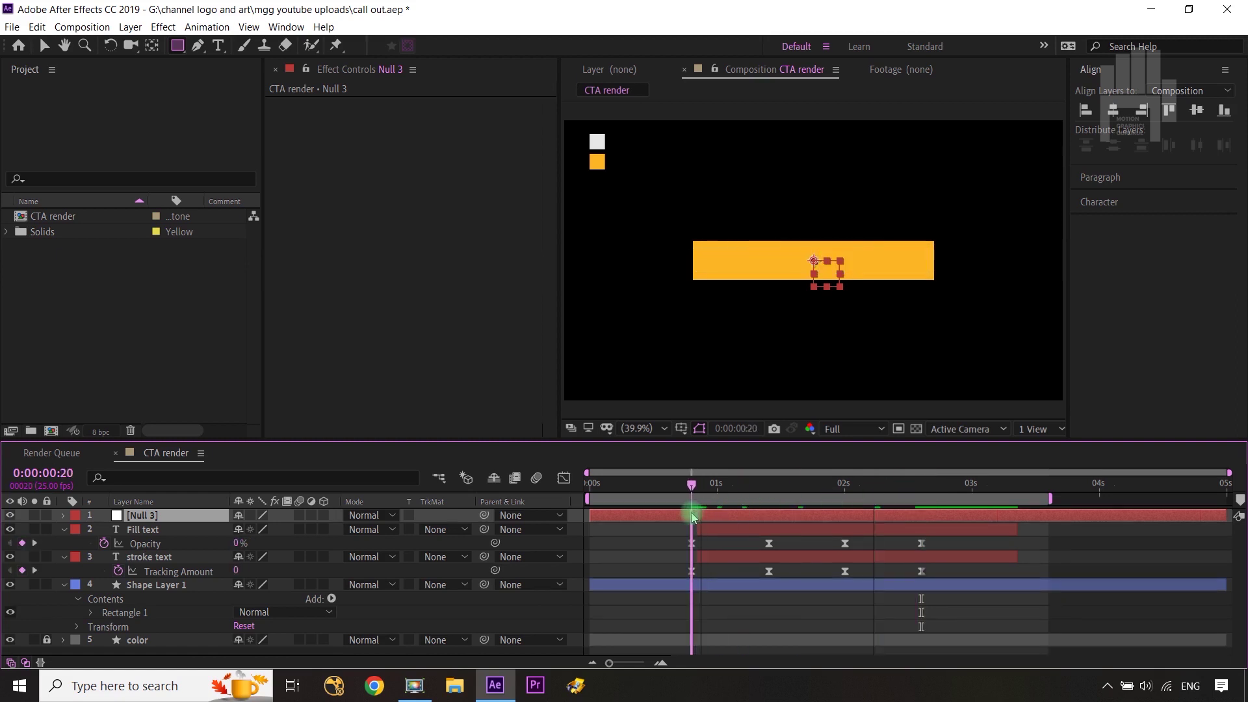
pyautogui.click(156, 585)
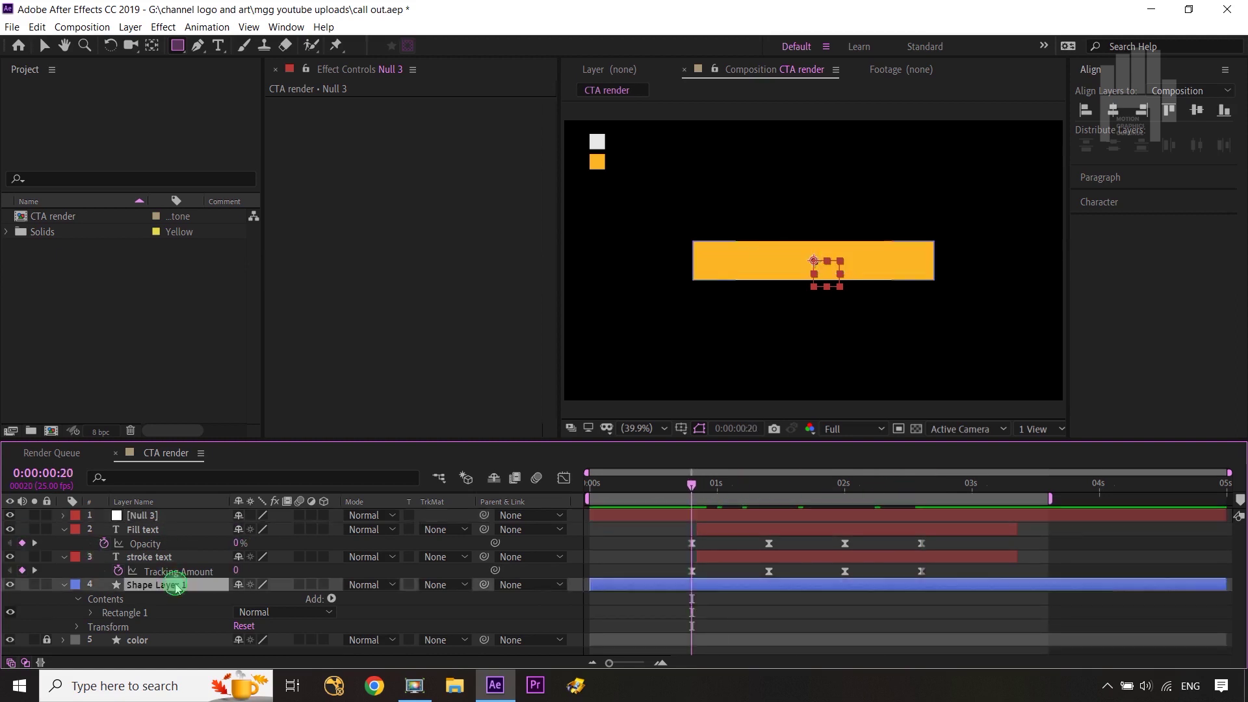
pyautogui.moveTo(691, 489); pyautogui.dragTo(697, 489)
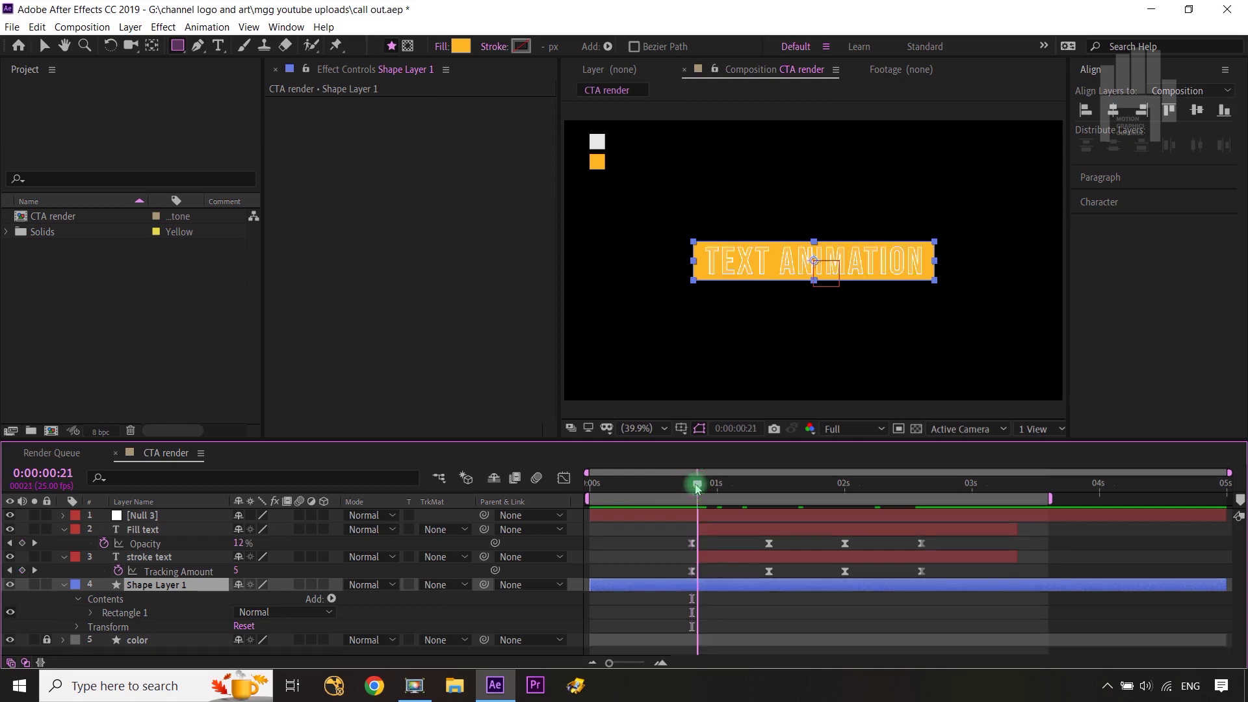
pyautogui.click(176, 589)
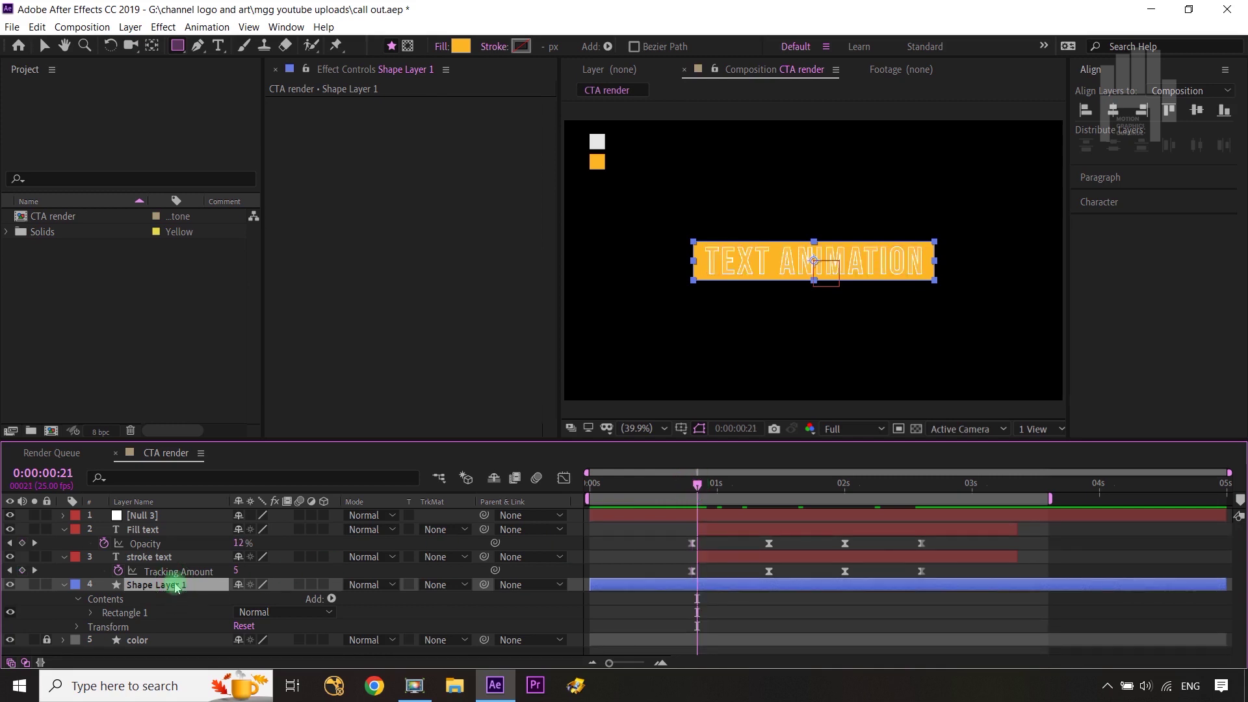
pyautogui.hotkey('alt', '[')
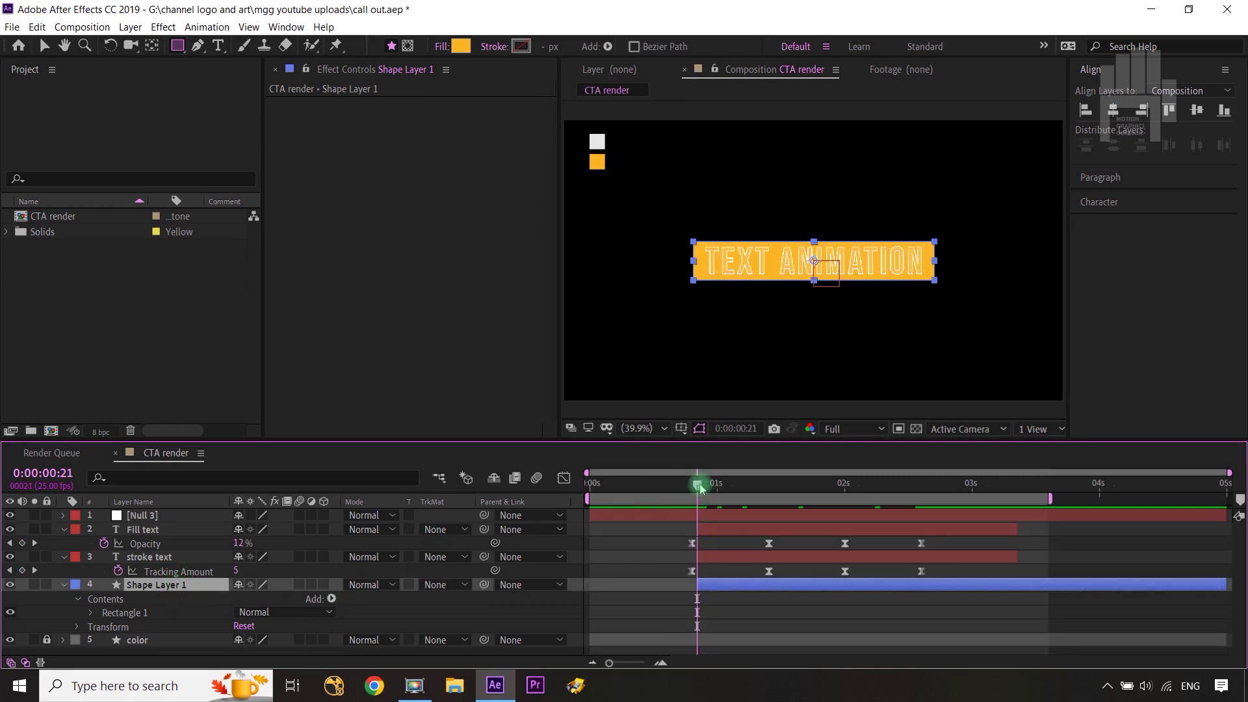
pyautogui.moveTo(697, 486); pyautogui.dragTo(891, 486)
pyautogui.moveTo(997, 522); pyautogui.dragTo(1024, 523)
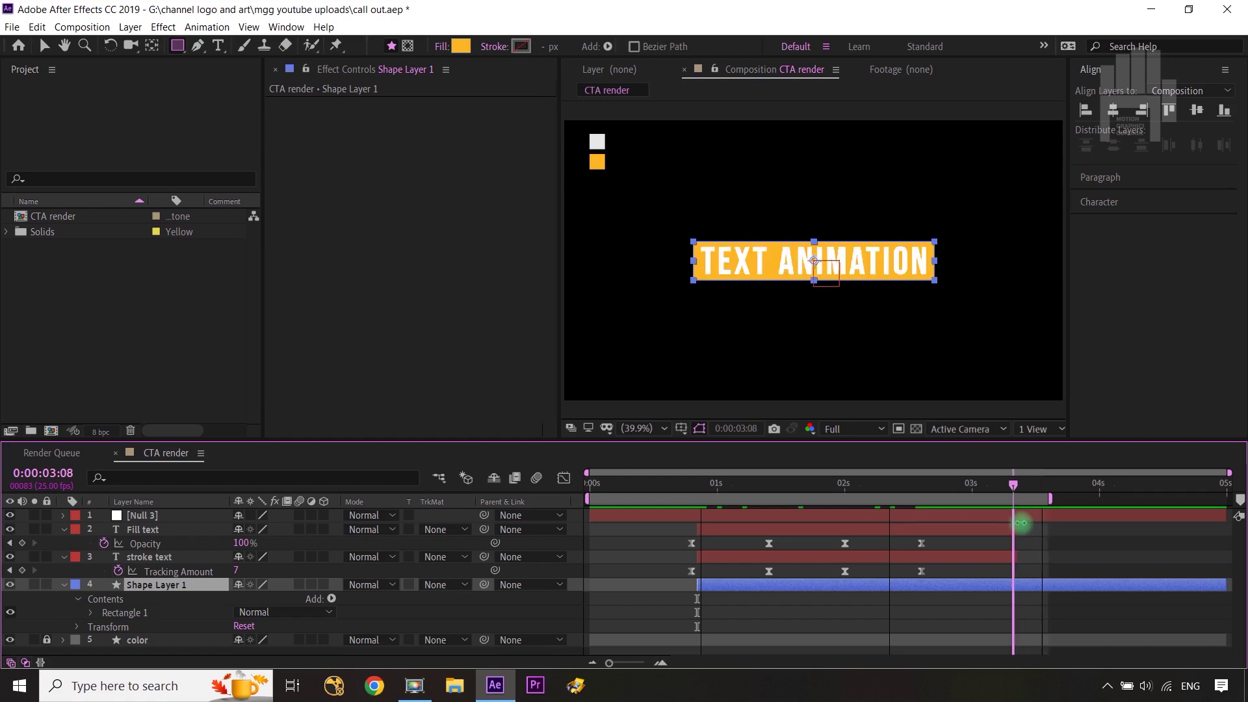
pyautogui.hotkey('alt', ']')
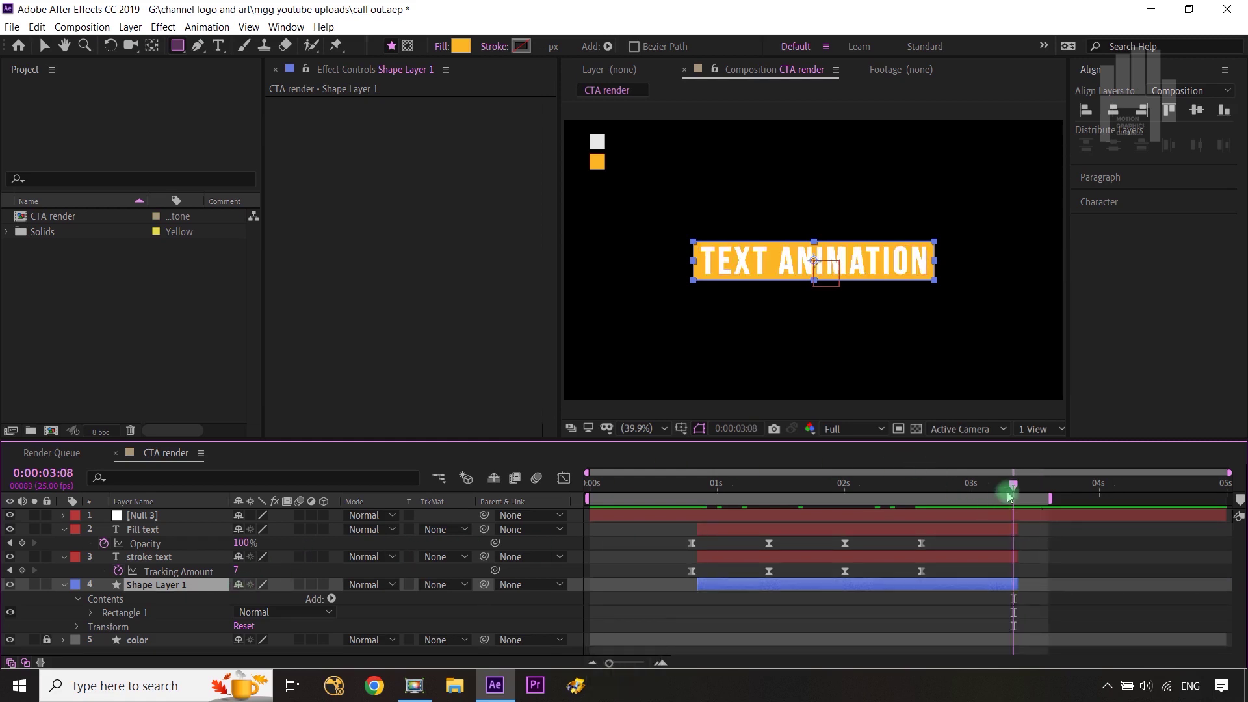
# - Parent the Fill text, stroke text and Shape Layer 1 layers to the null object
pyautogui.moveTo(1012, 486); pyautogui.dragTo(697, 485)
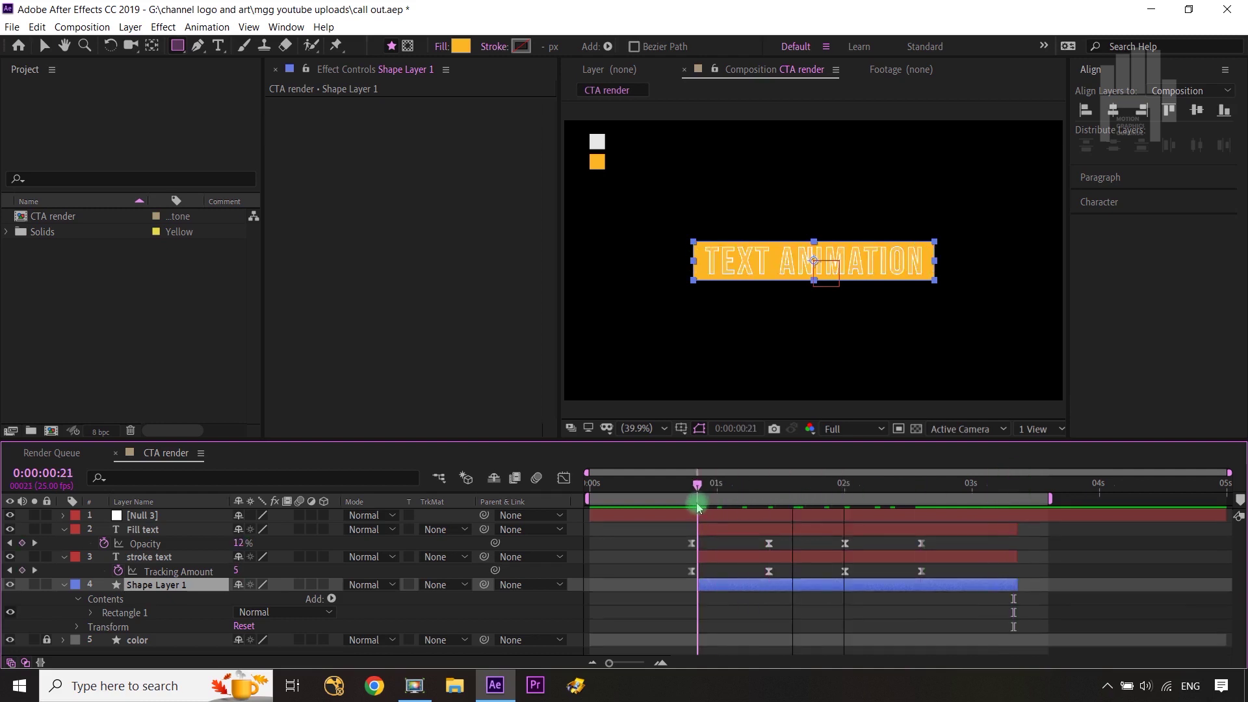
pyautogui.click(161, 531)
pyautogui.keyDown('shift'); pyautogui.click(165, 585); pyautogui.keyUp('shift')
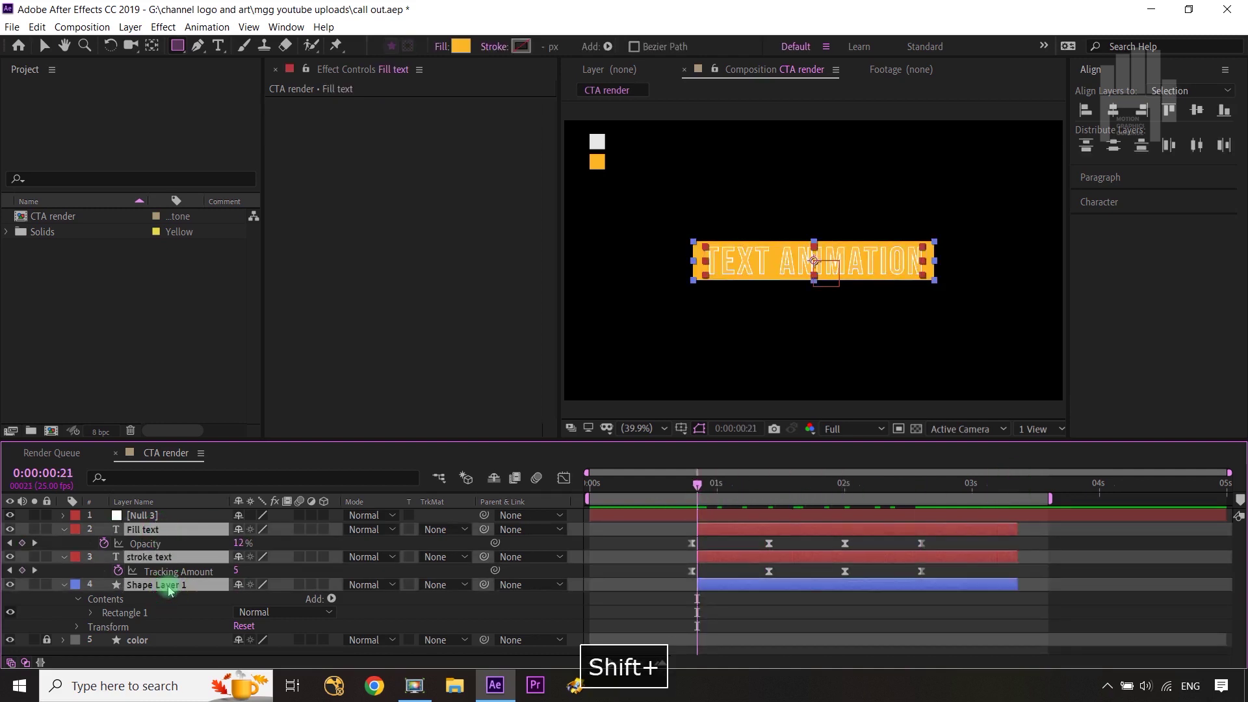
pyautogui.moveTo(484, 529); pyautogui.dragTo(171, 518)
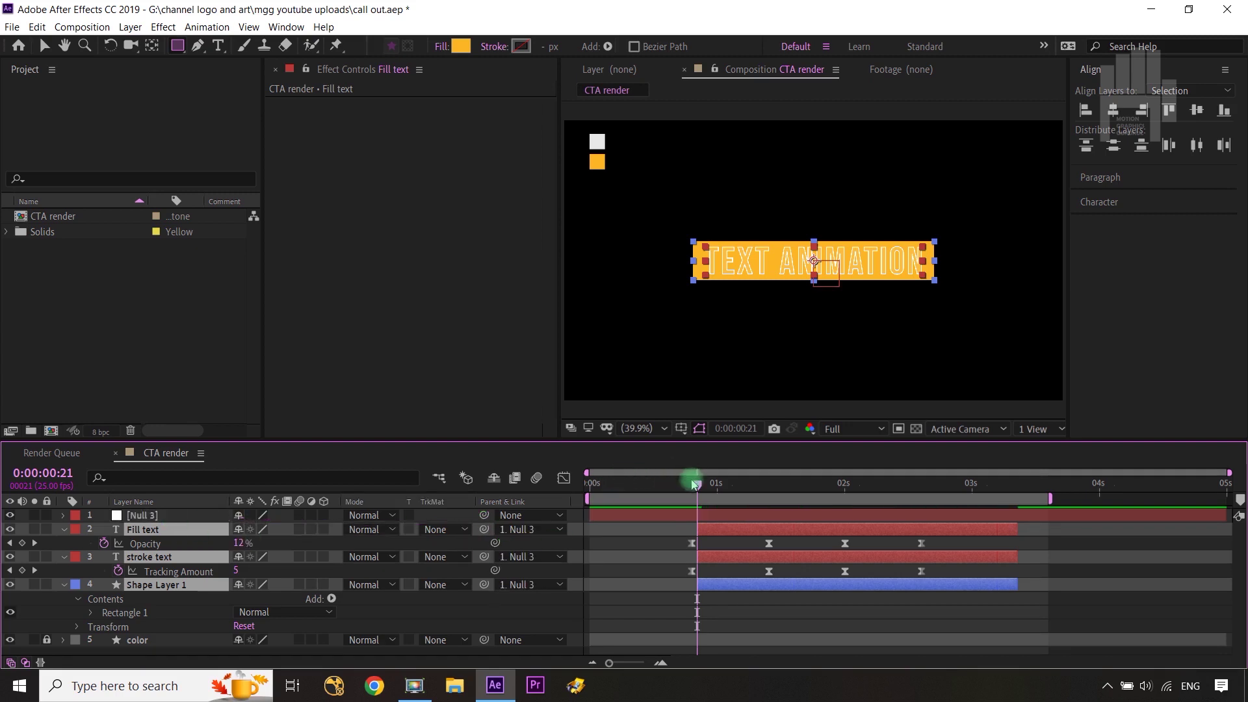
# - Set the null's Scale to 70% and add a Scale keyframe at 0:00:00:20
pyautogui.moveTo(693, 487); pyautogui.dragTo(690, 487)
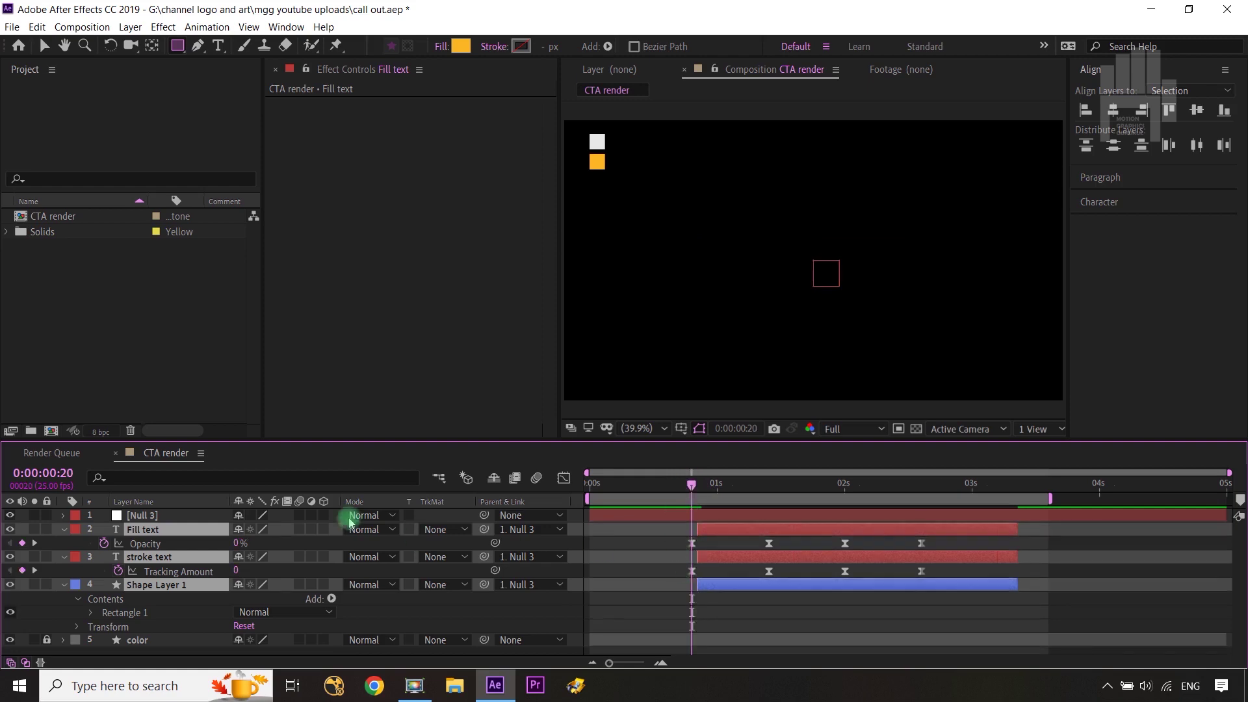
pyautogui.click(215, 517)
pyautogui.press('s')
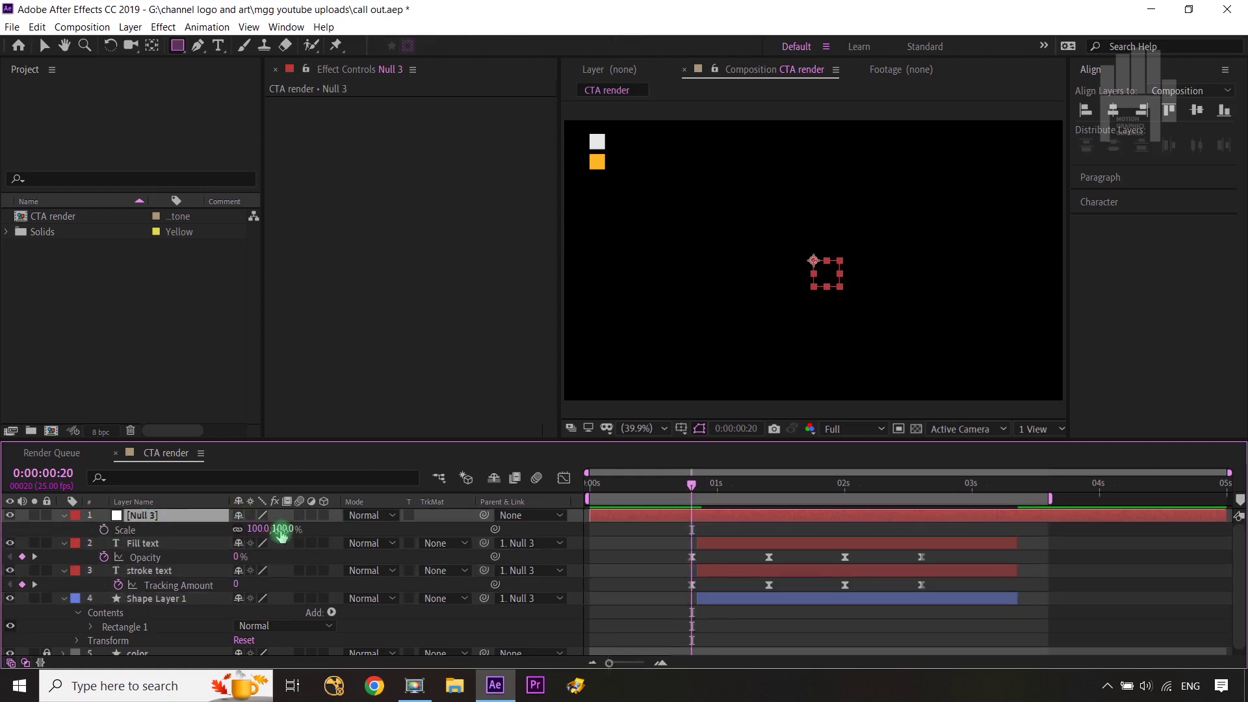
pyautogui.write('8')
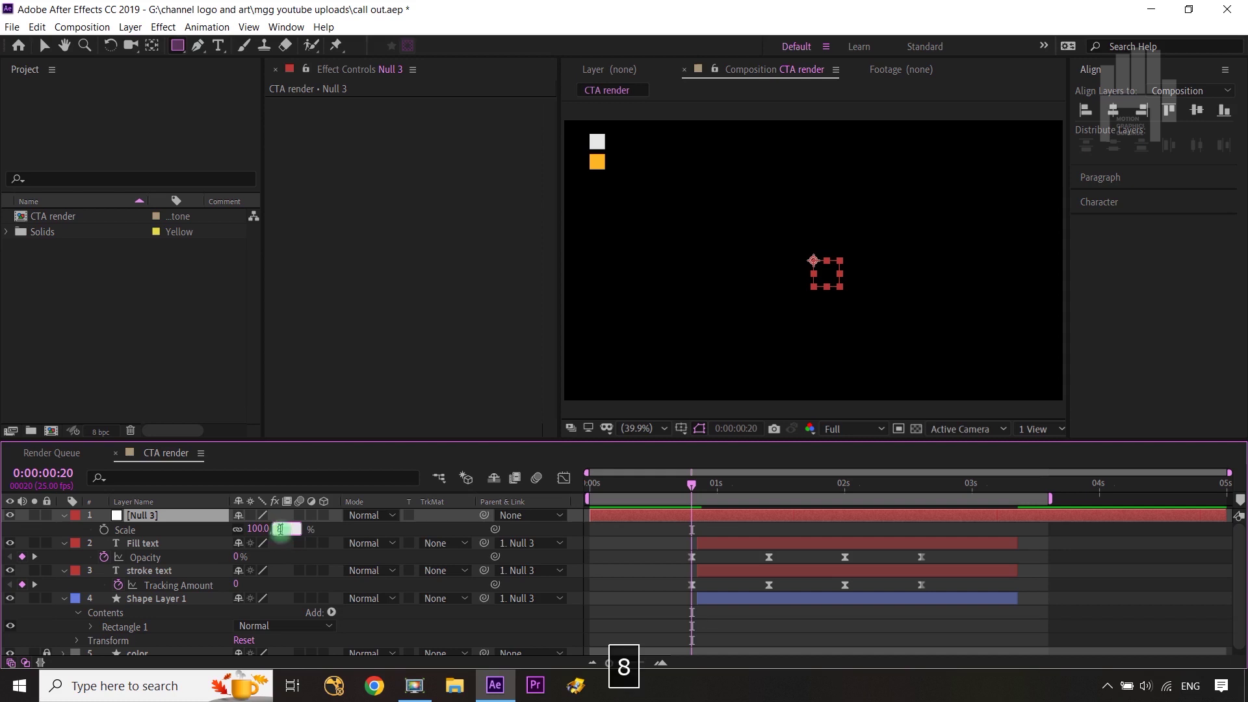
pyautogui.press('BackSpace')
pyautogui.write('70')
pyautogui.click(255, 530)
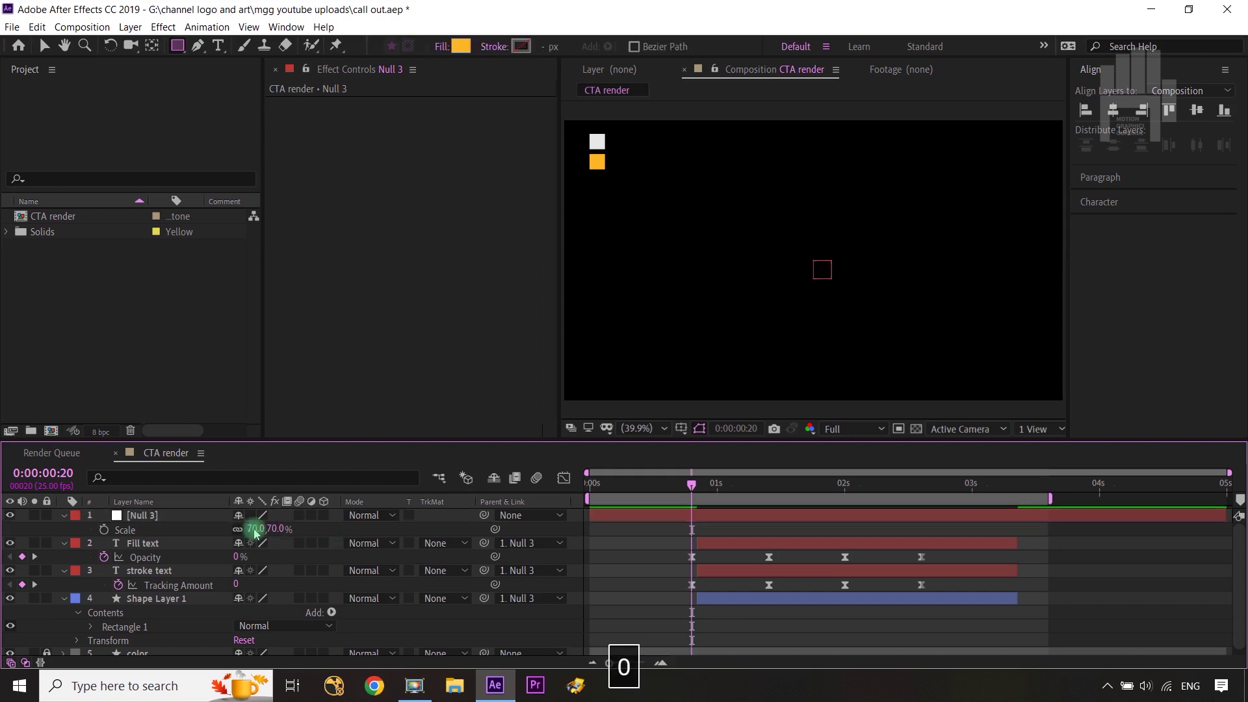
pyautogui.click(104, 530)
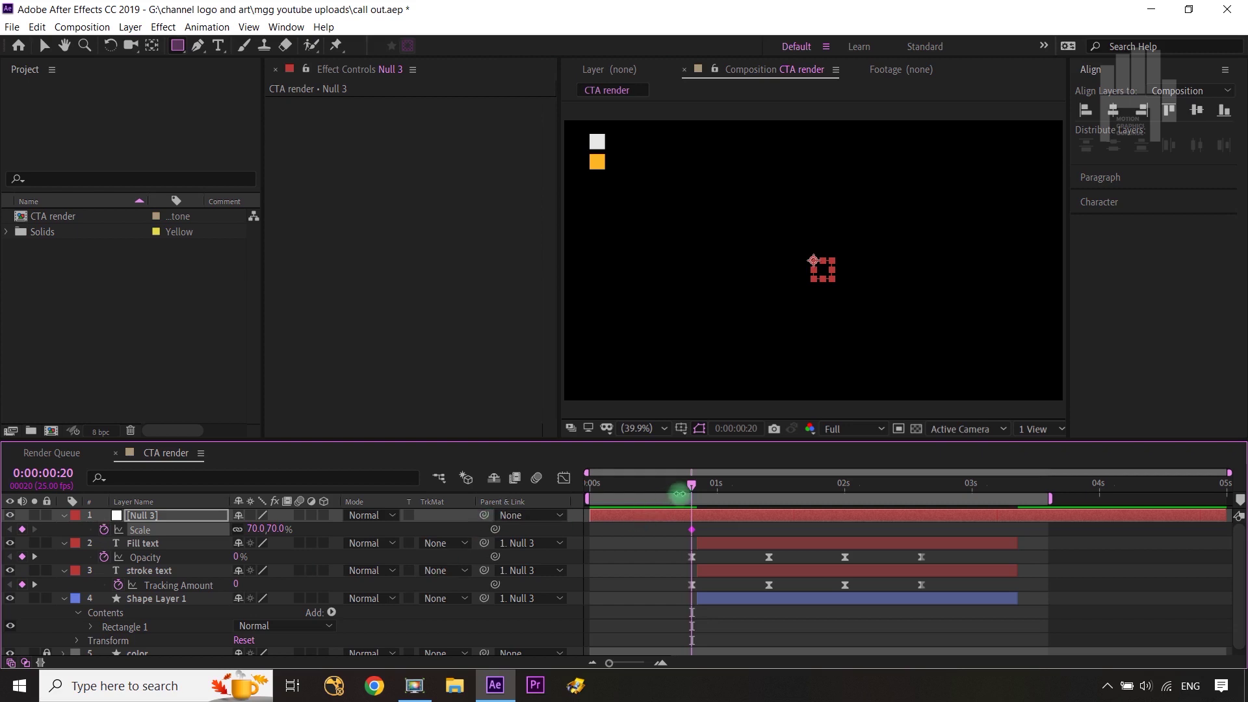
# - Keyframe the null's Scale at 80% at 0:00:01:10 and at 90% at 0:00:02:00
pyautogui.press('k')
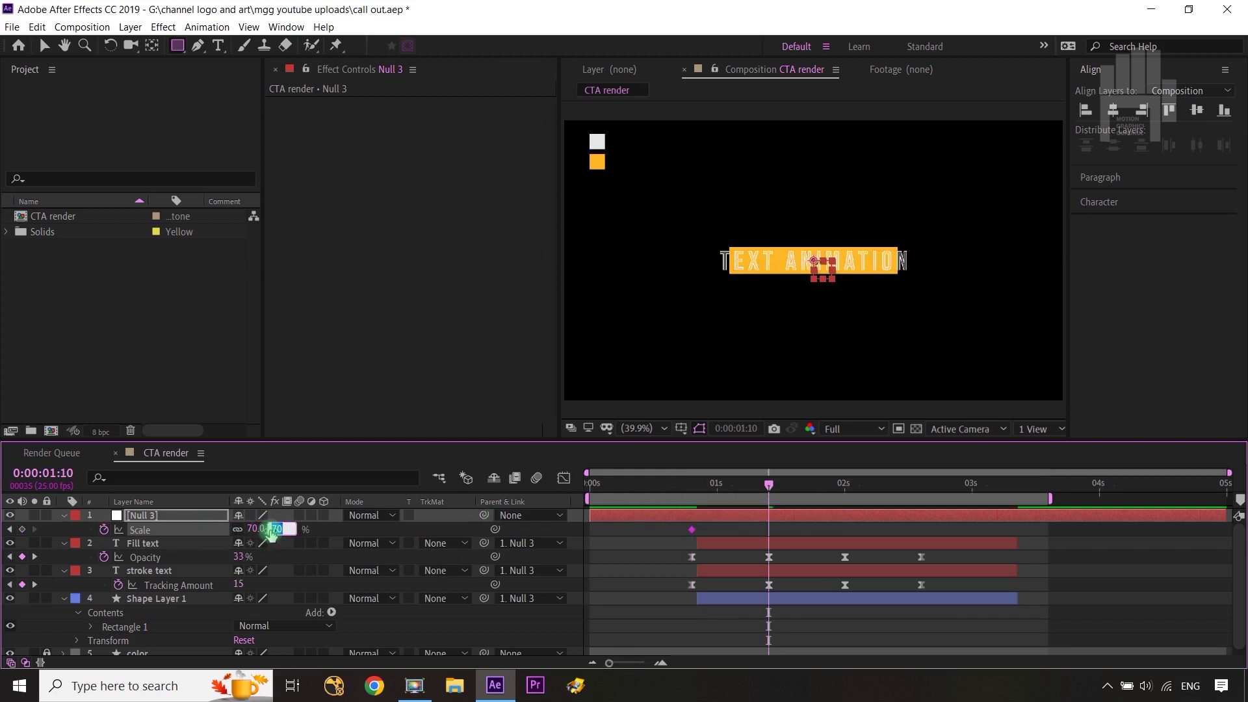
pyautogui.write('80')
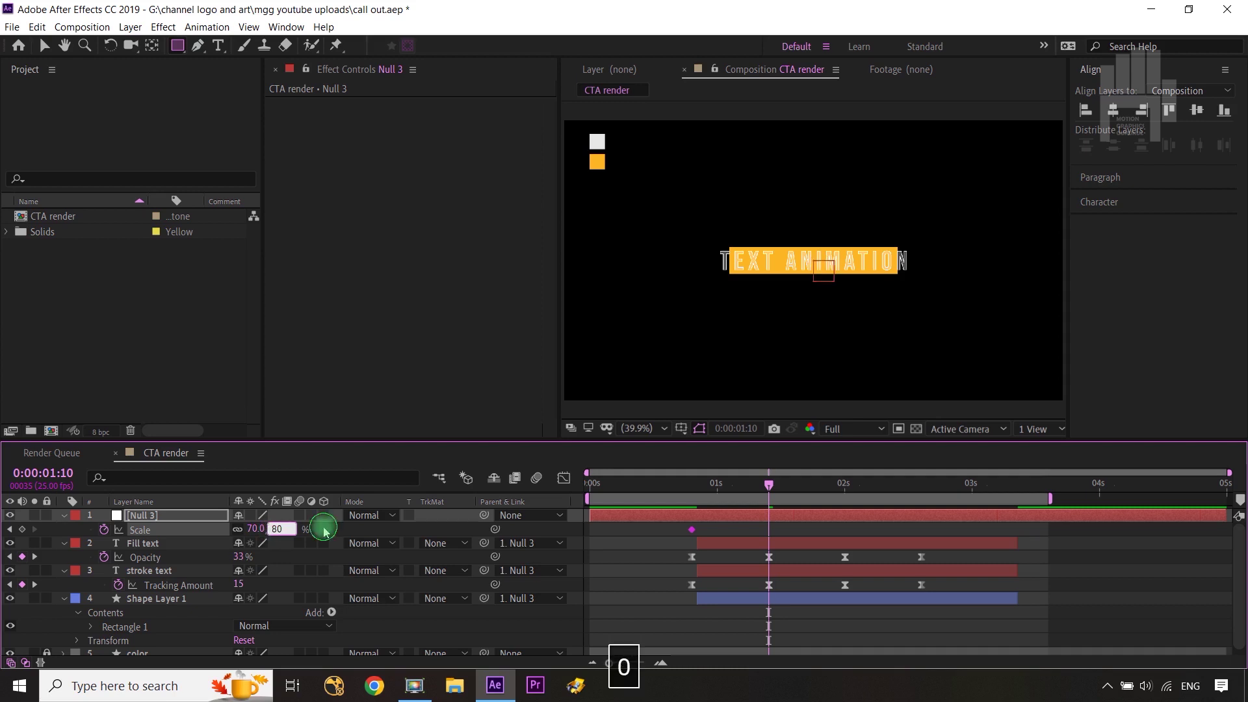
pyautogui.click(753, 504)
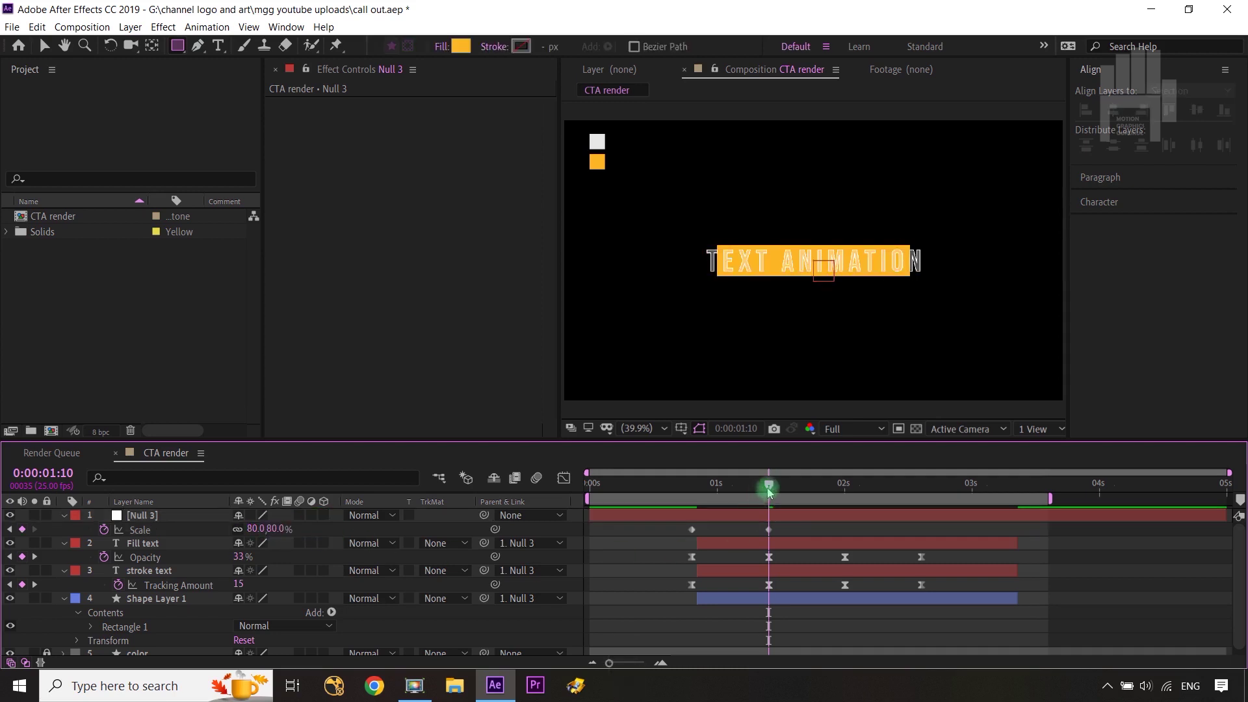
pyautogui.moveTo(768, 492); pyautogui.dragTo(835, 505)
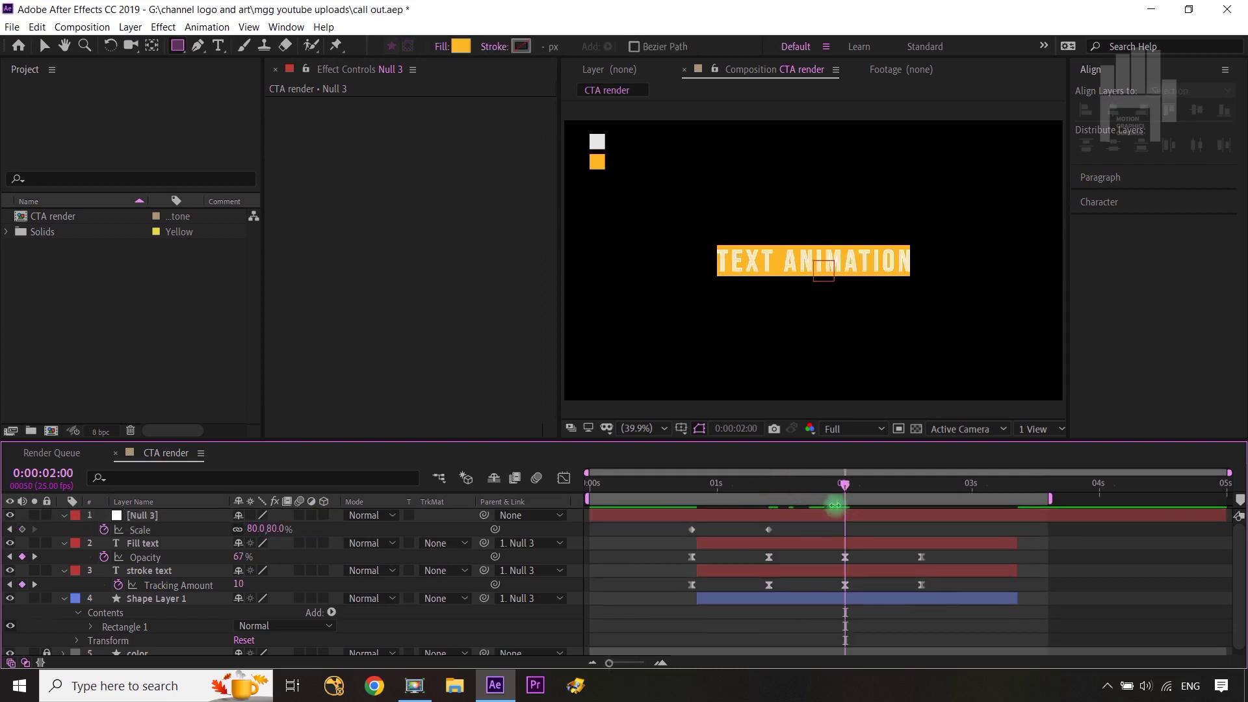
pyautogui.click(279, 527)
pyautogui.write('90')
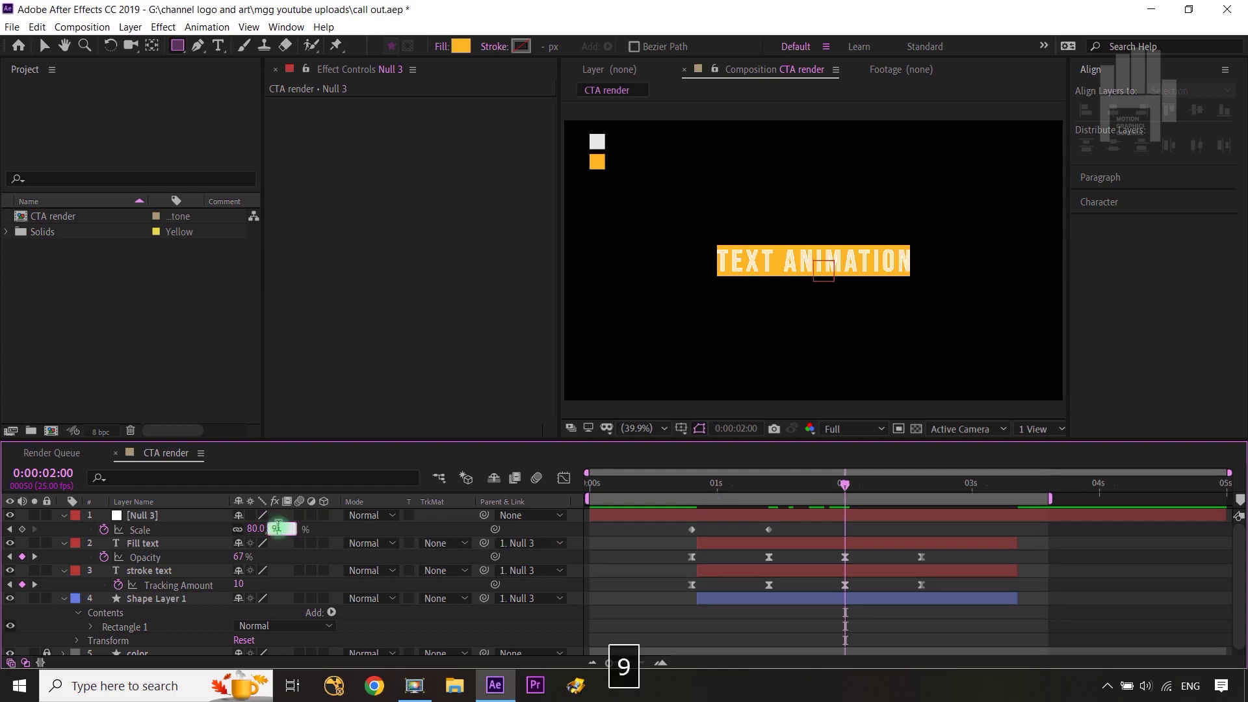
pyautogui.click(339, 532)
# - Keyframe the null's Scale at 105% at 0:00:02:15, in line with the last opacity and tracking keyframes
pyautogui.click(919, 500)
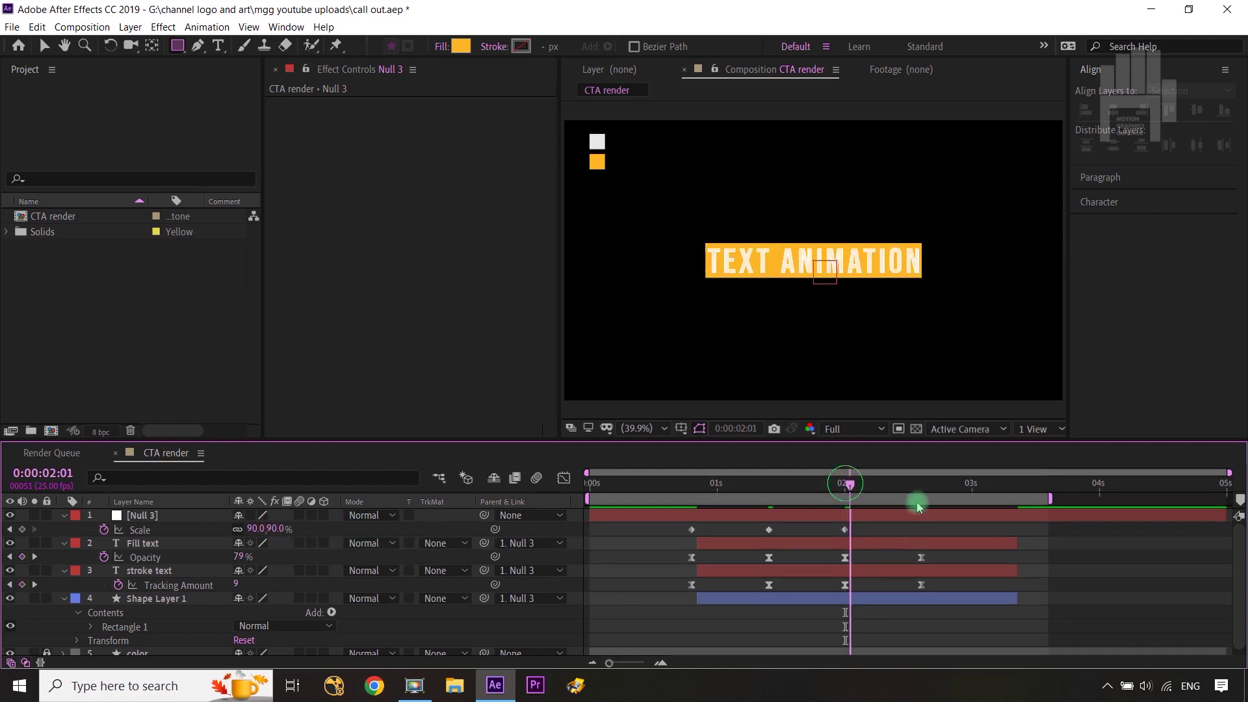
pyautogui.click(278, 528)
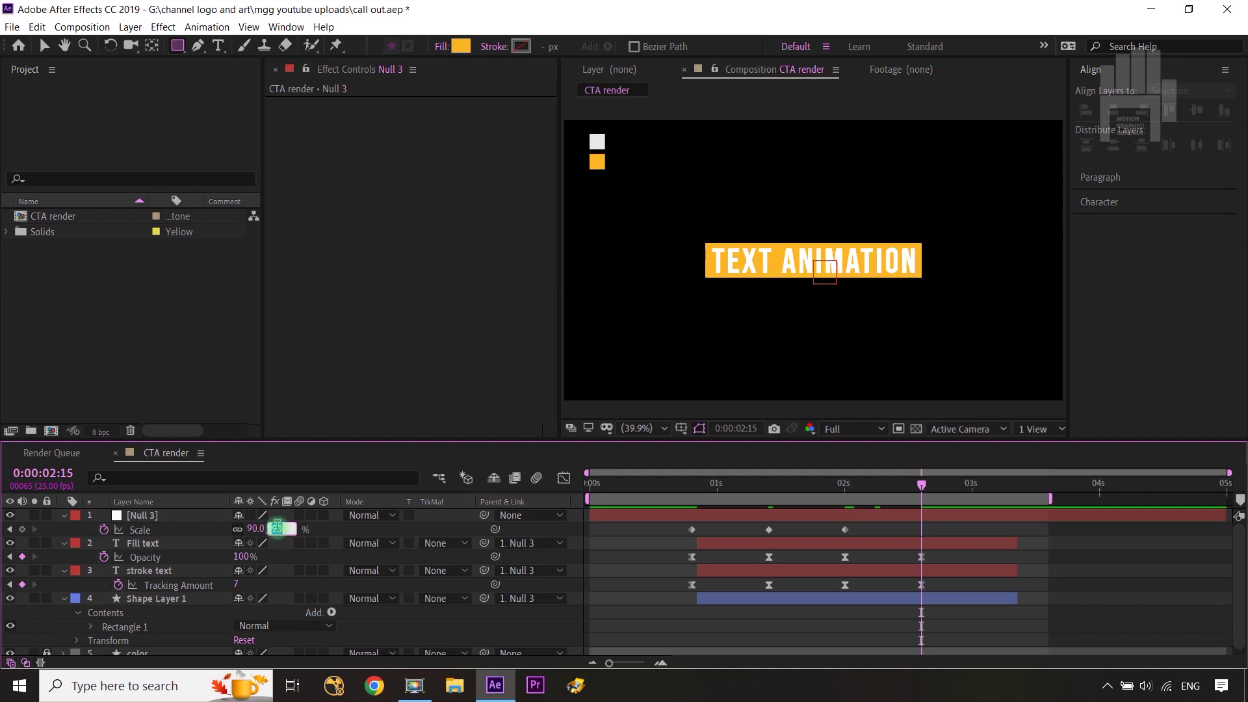
pyautogui.write('105')
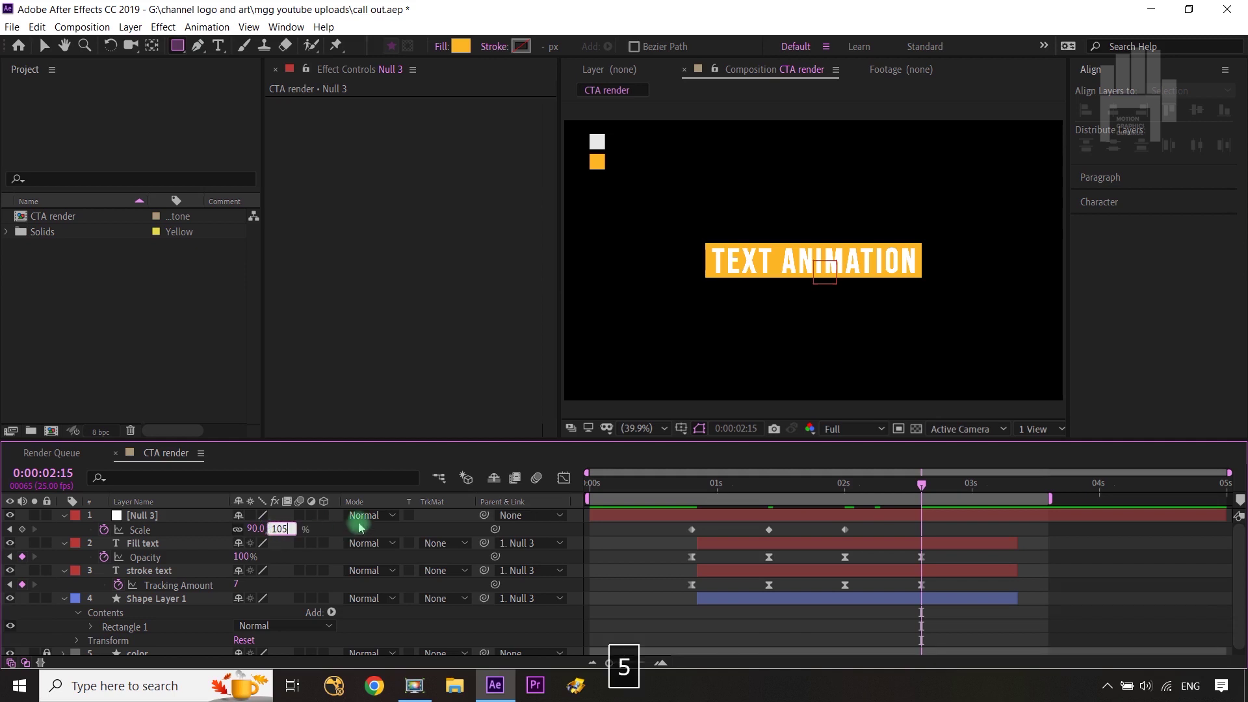
pyautogui.click(358, 528)
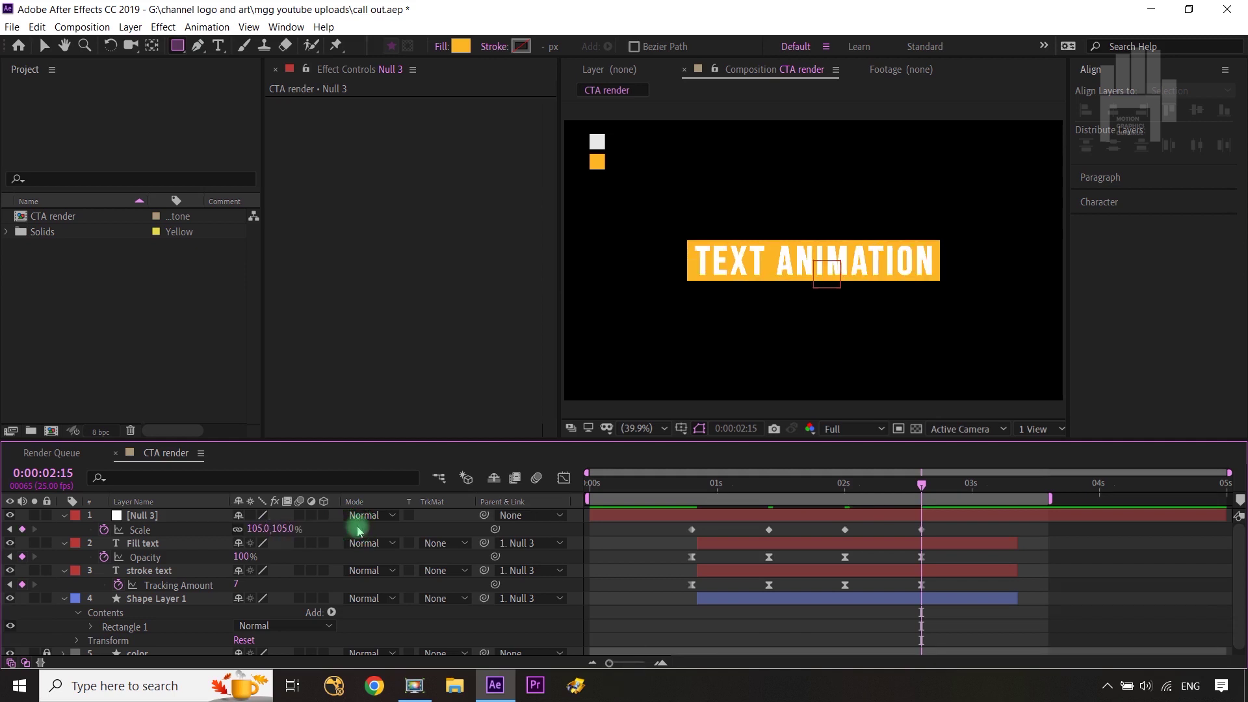
# - Easy-ease all of the null's Scale keyframes and reshape their speed curves to peak right after each keyframe and slow down gradually
pyautogui.moveTo(944, 527); pyautogui.dragTo(690, 536)
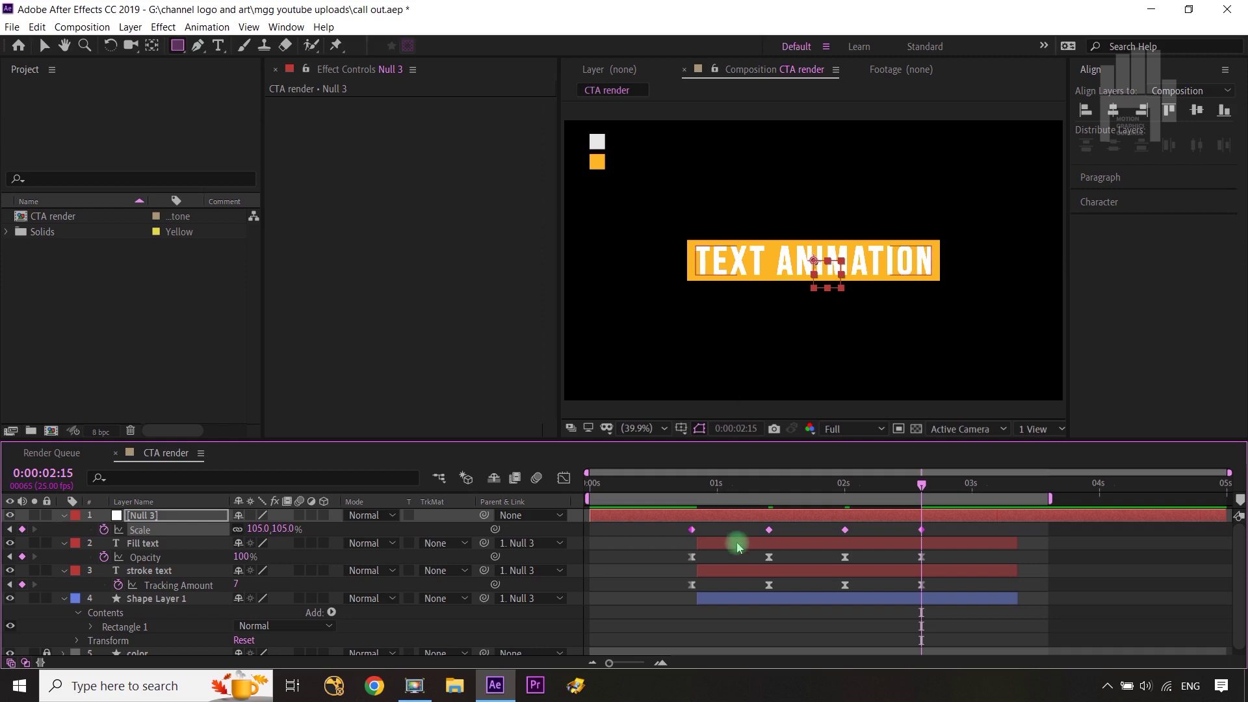
pyautogui.press('F9')
pyautogui.click(564, 479)
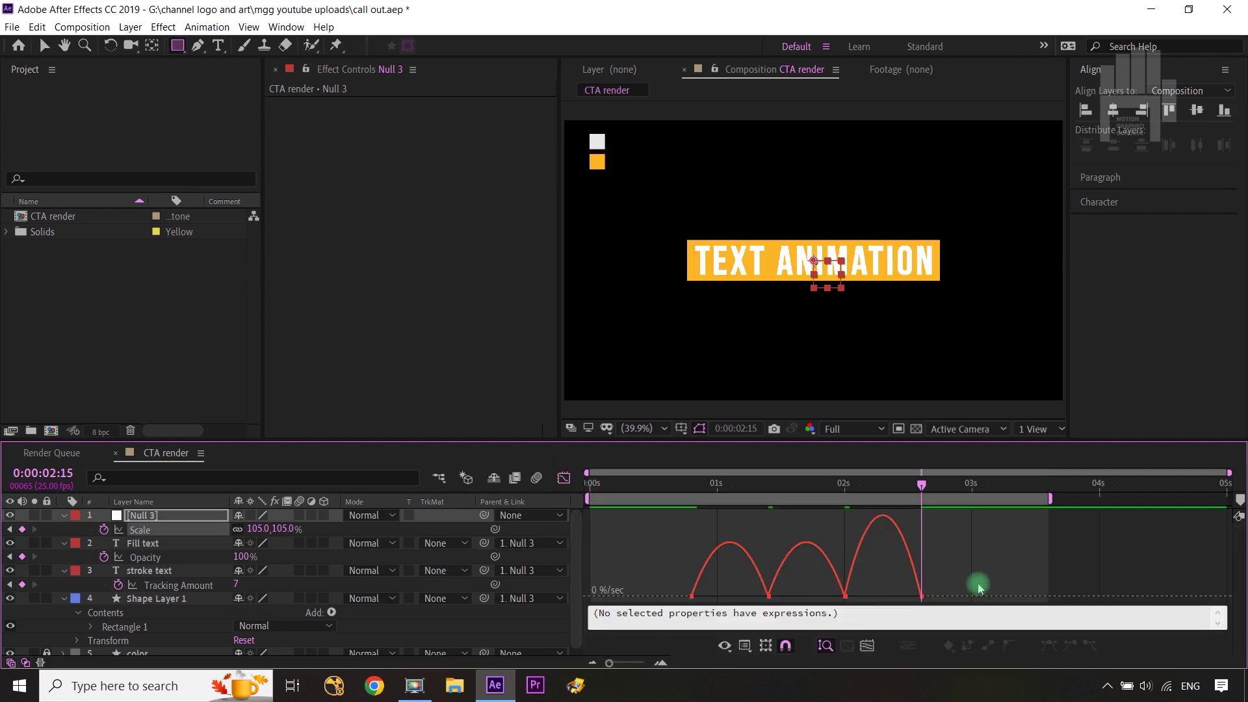
pyautogui.moveTo(985, 570); pyautogui.dragTo(602, 599)
pyautogui.click(909, 597)
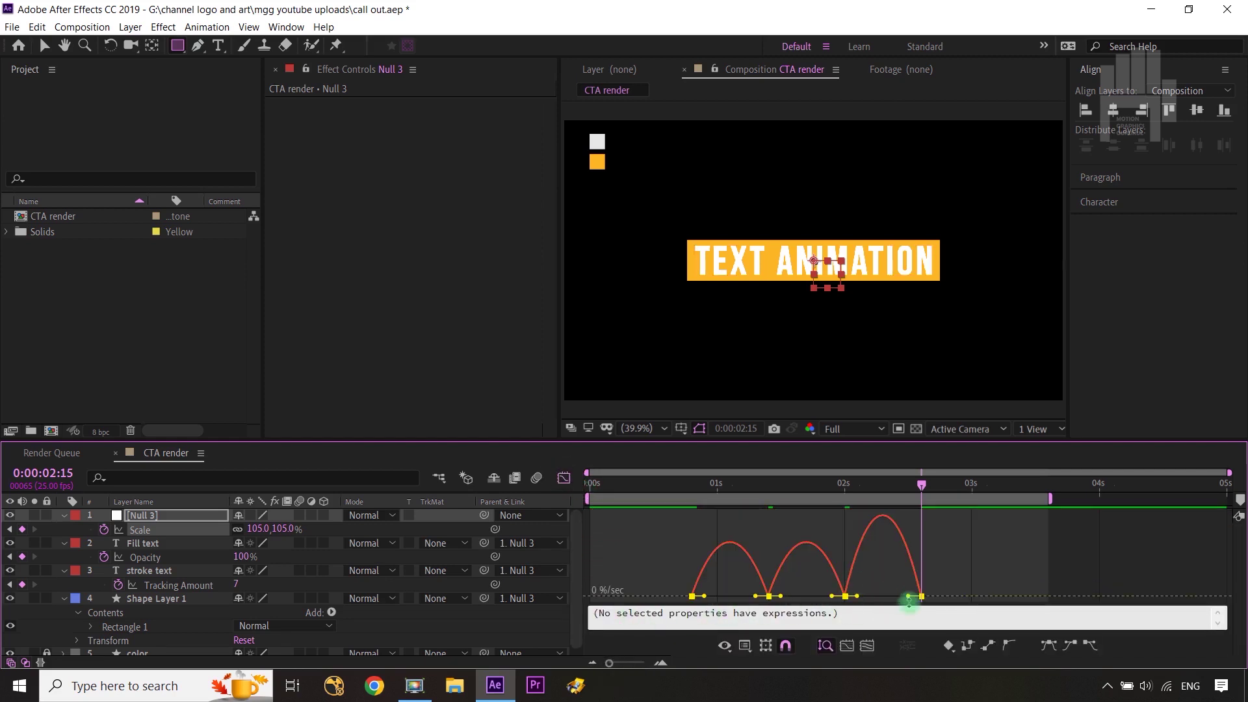
pyautogui.moveTo(908, 596); pyautogui.dragTo(846, 595)
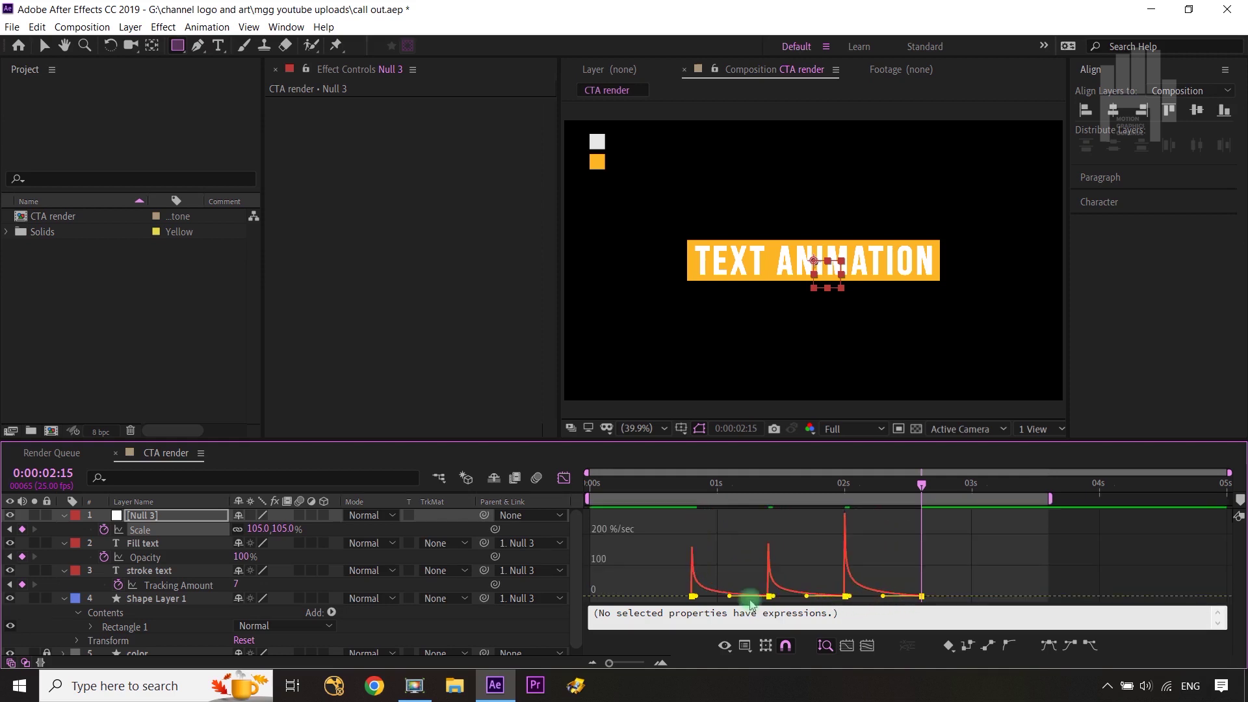
# - Raise the starting speed of the null's first Scale keyframe in the speed graph and return to the layer bar view
pyautogui.click(693, 596)
pyautogui.moveTo(692, 596); pyautogui.dragTo(691, 576)
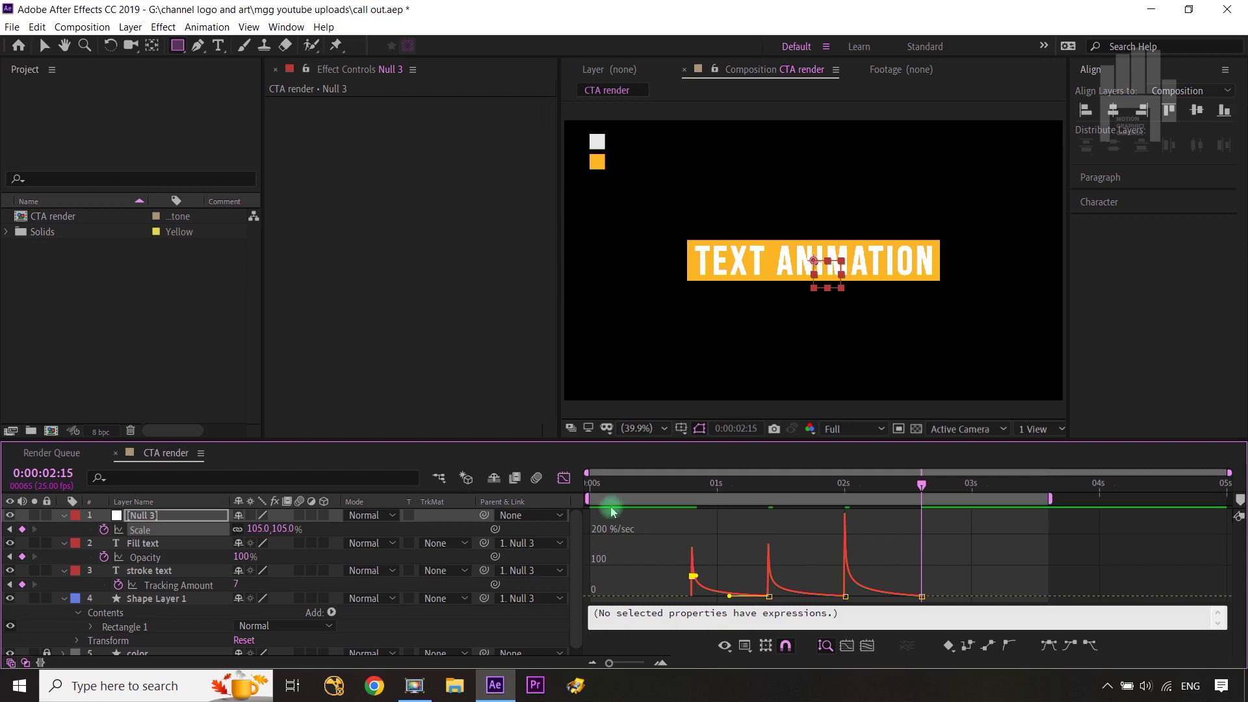
pyautogui.click(563, 478)
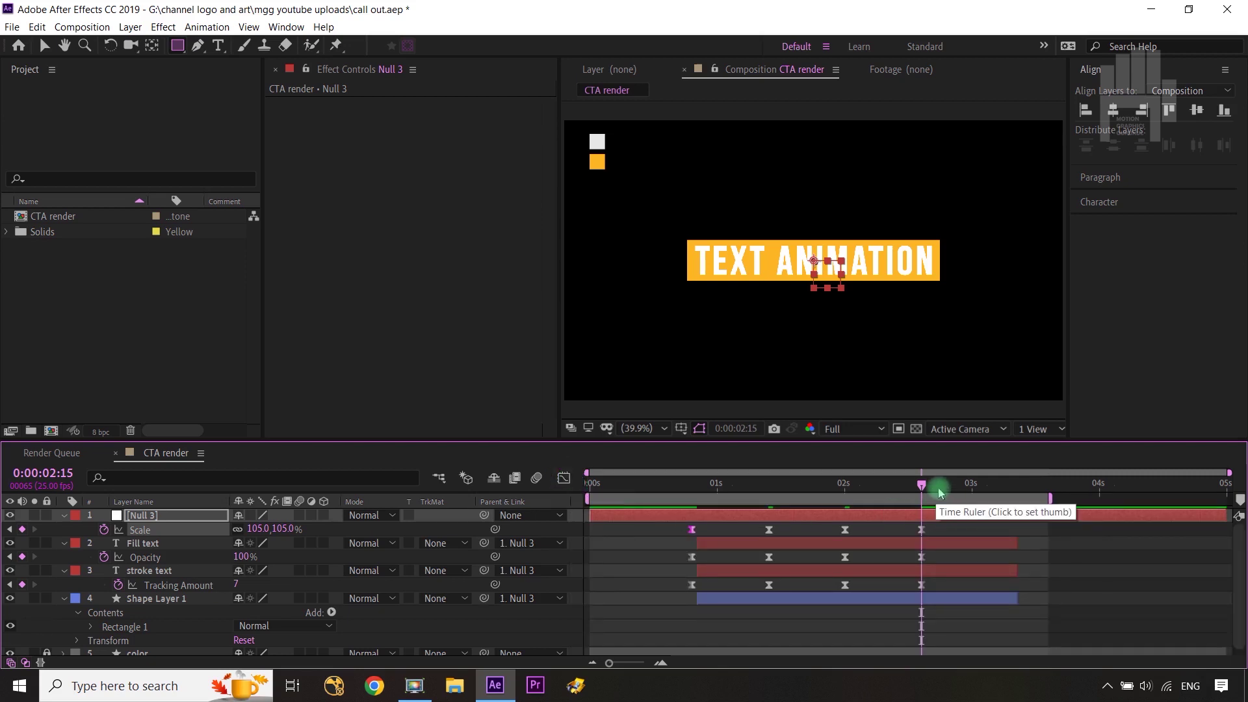
# - Collapse the properties of the null, both text layers and Shape Layer 1, and deselect everything
pyautogui.click(63, 515)
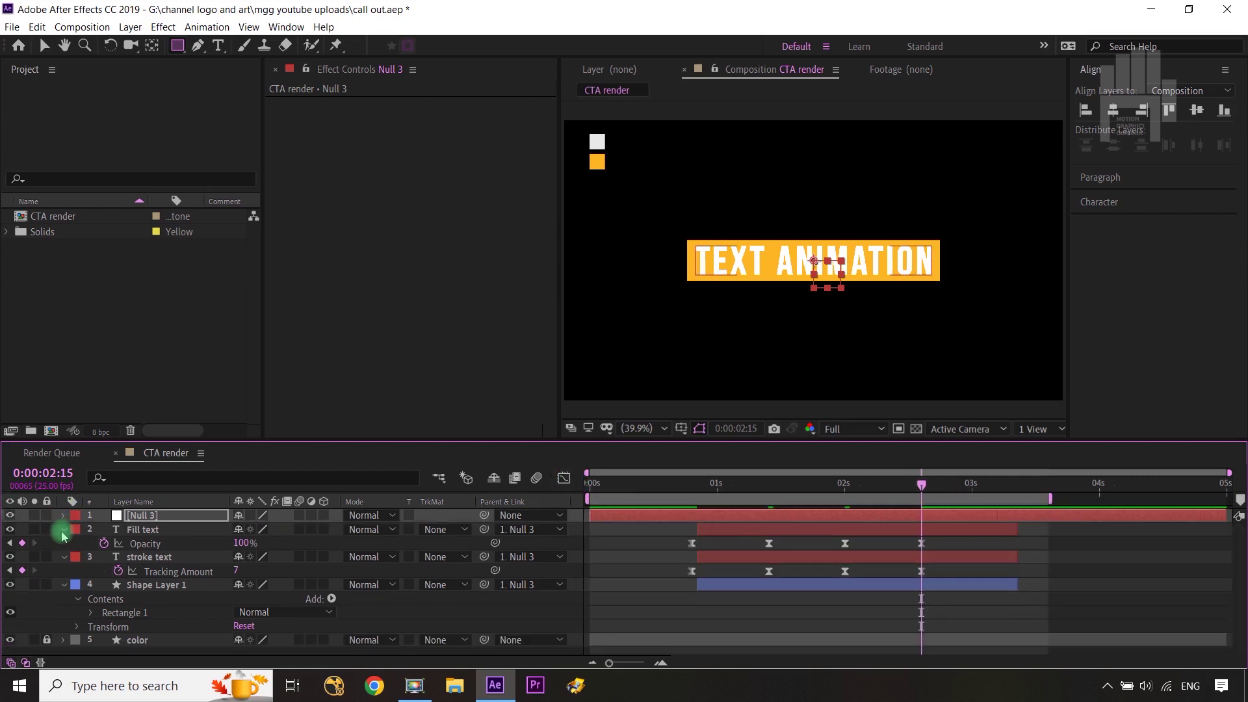
pyautogui.click(63, 529)
pyautogui.click(67, 544)
pyautogui.click(63, 557)
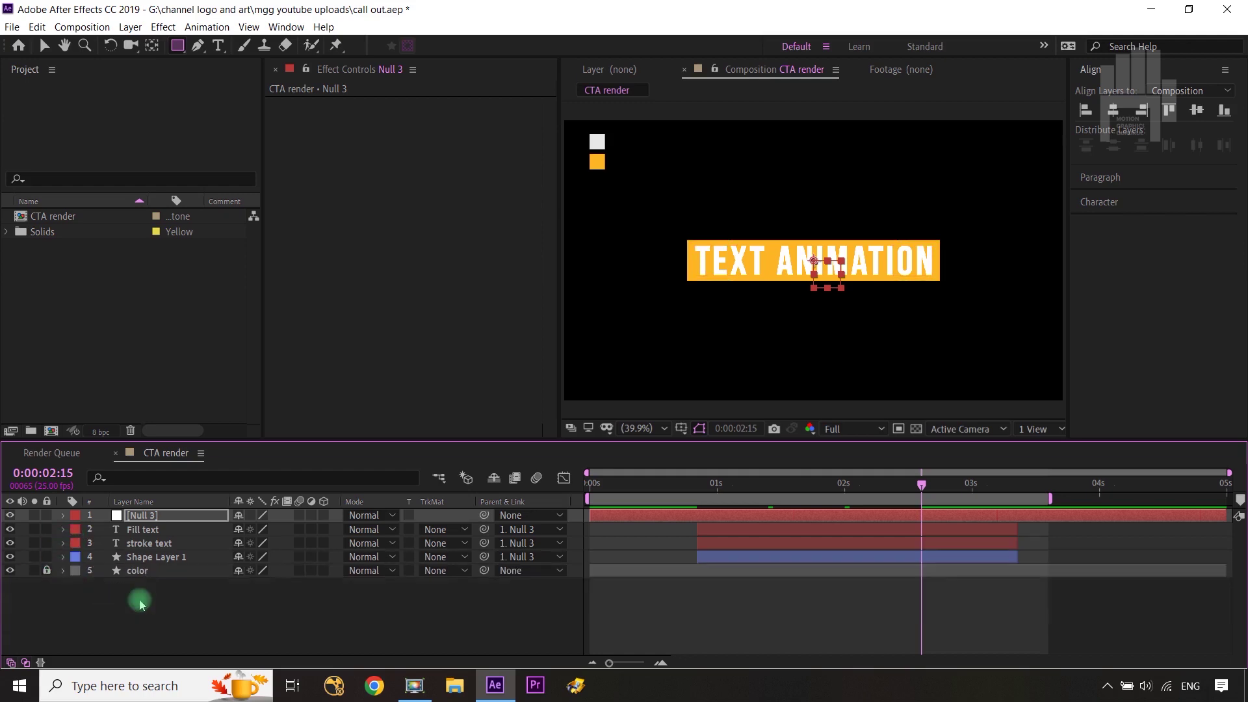
pyautogui.click(167, 618)
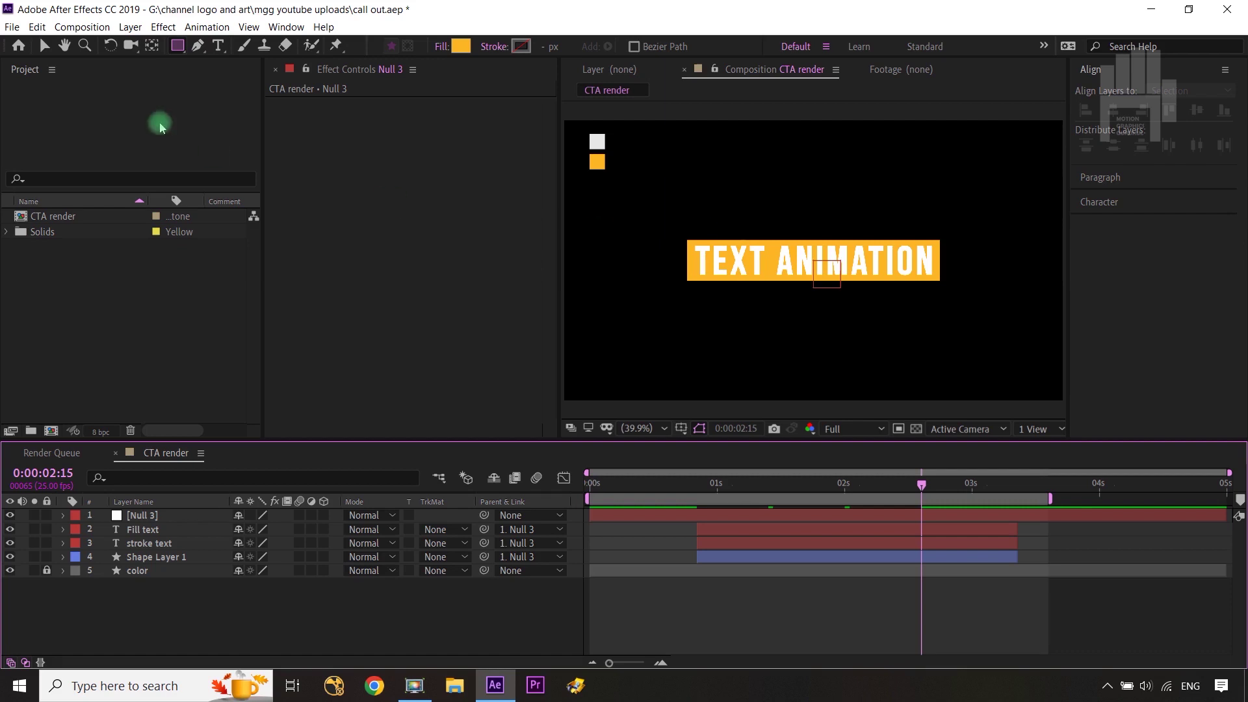
# - Add a text layer reading "call to Action" above the orange box
pyautogui.click(218, 45)
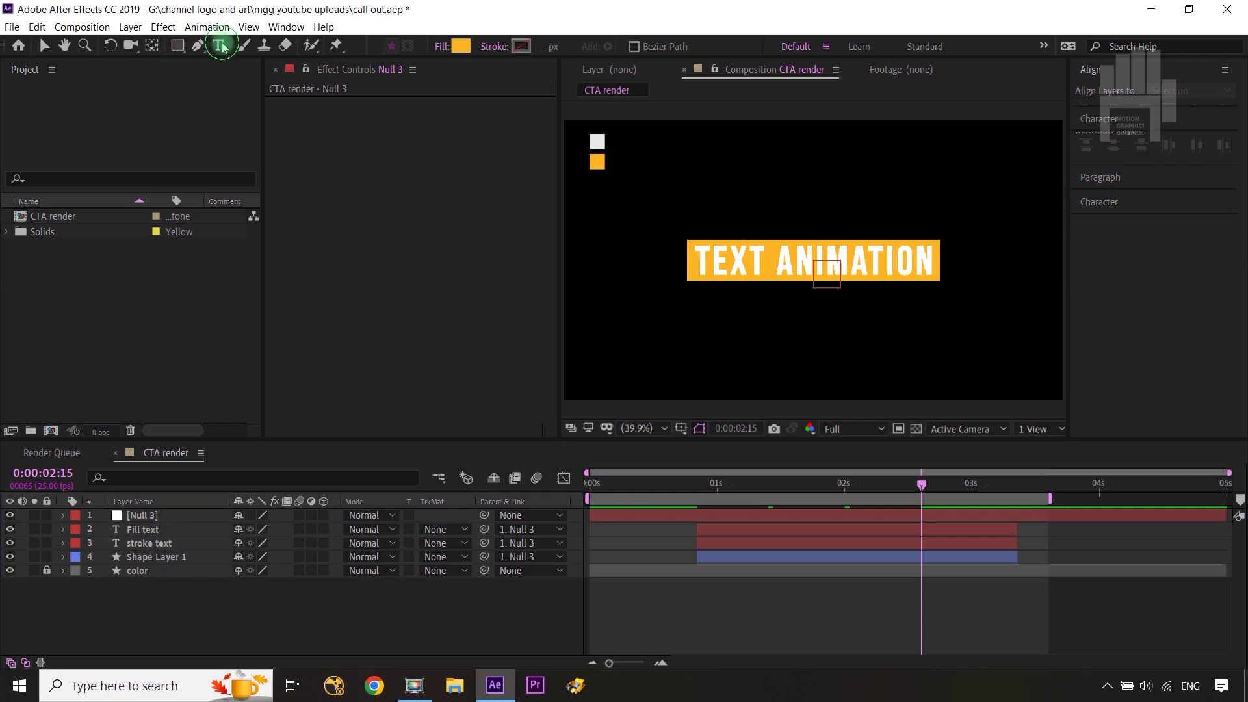
pyautogui.click(724, 205)
pyautogui.write('c')
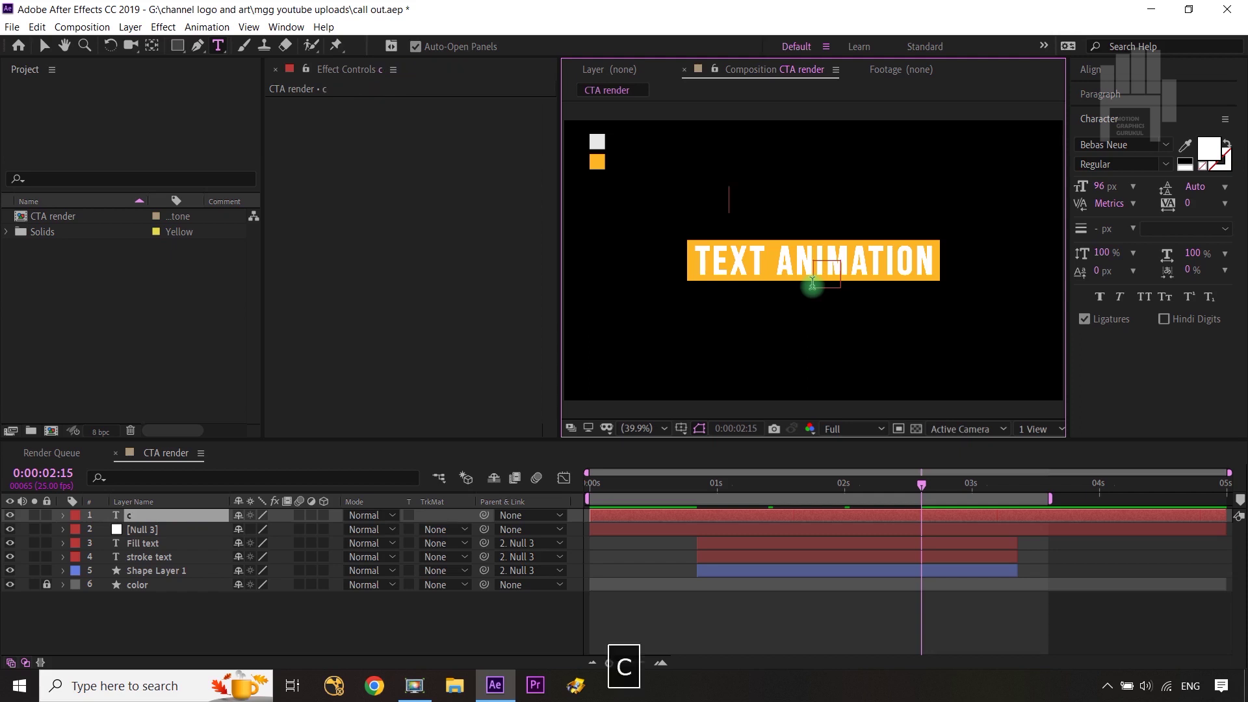
pyautogui.write('all to')
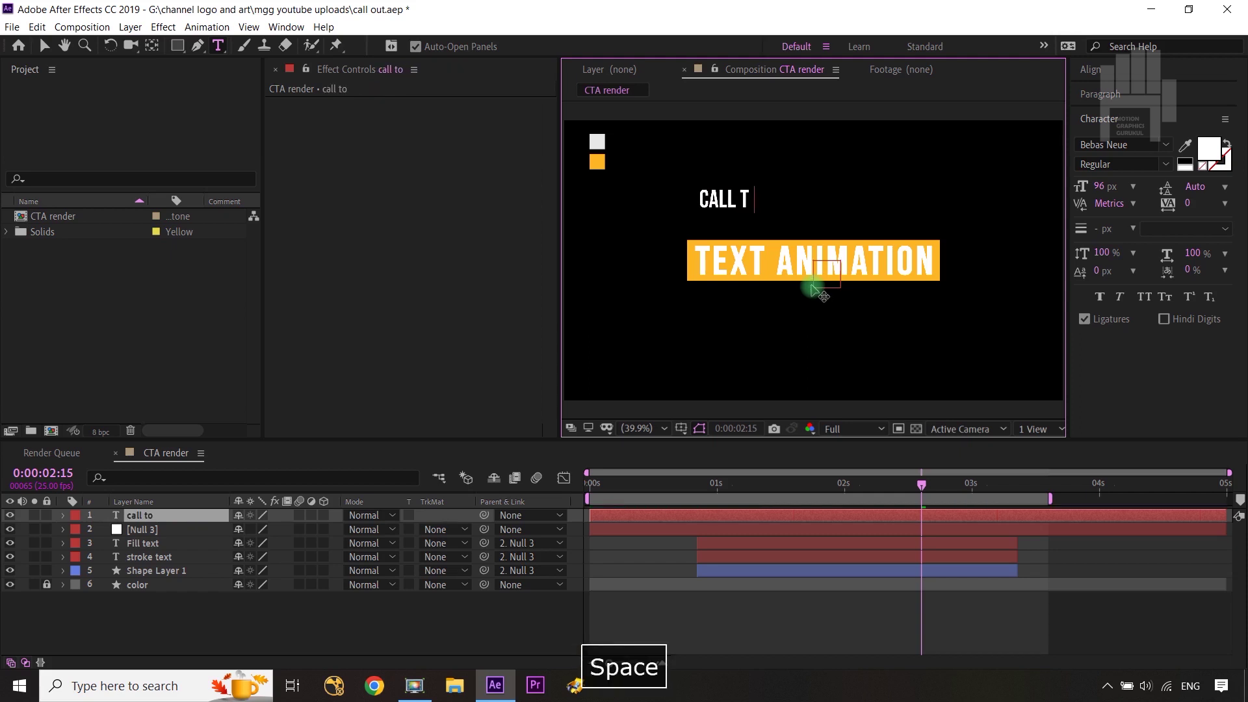
pyautogui.write(' Act')
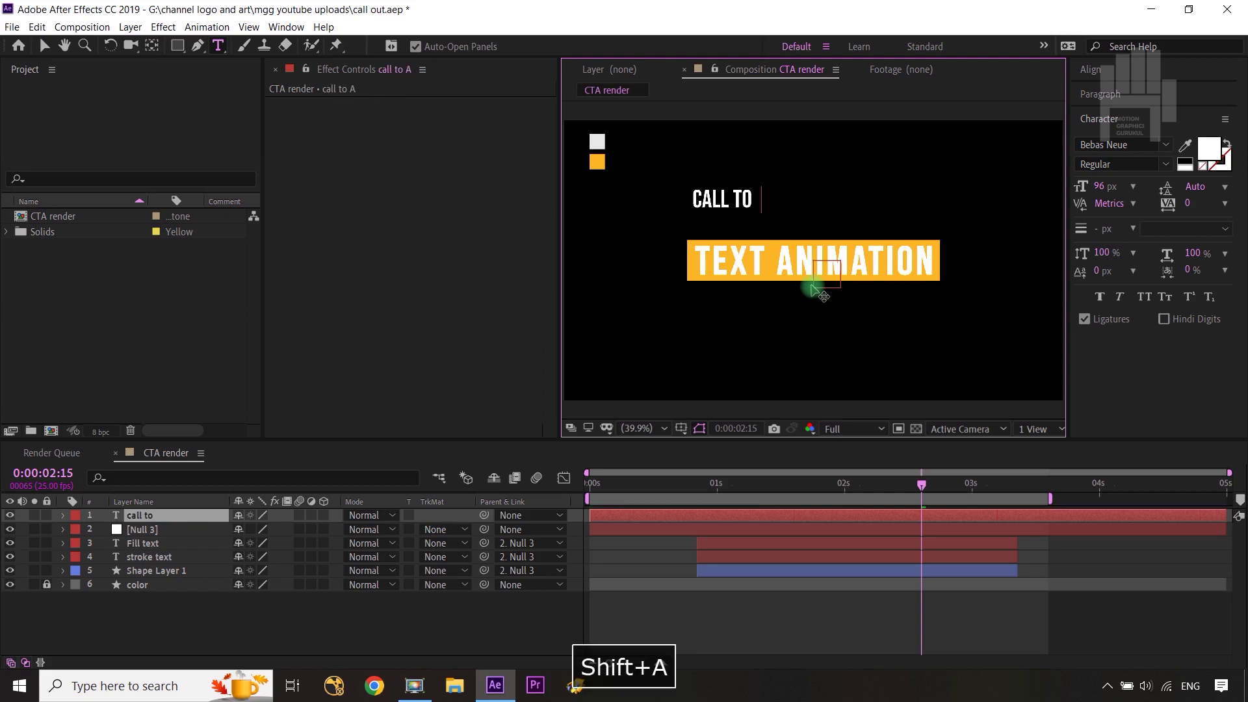
pyautogui.write('ion')
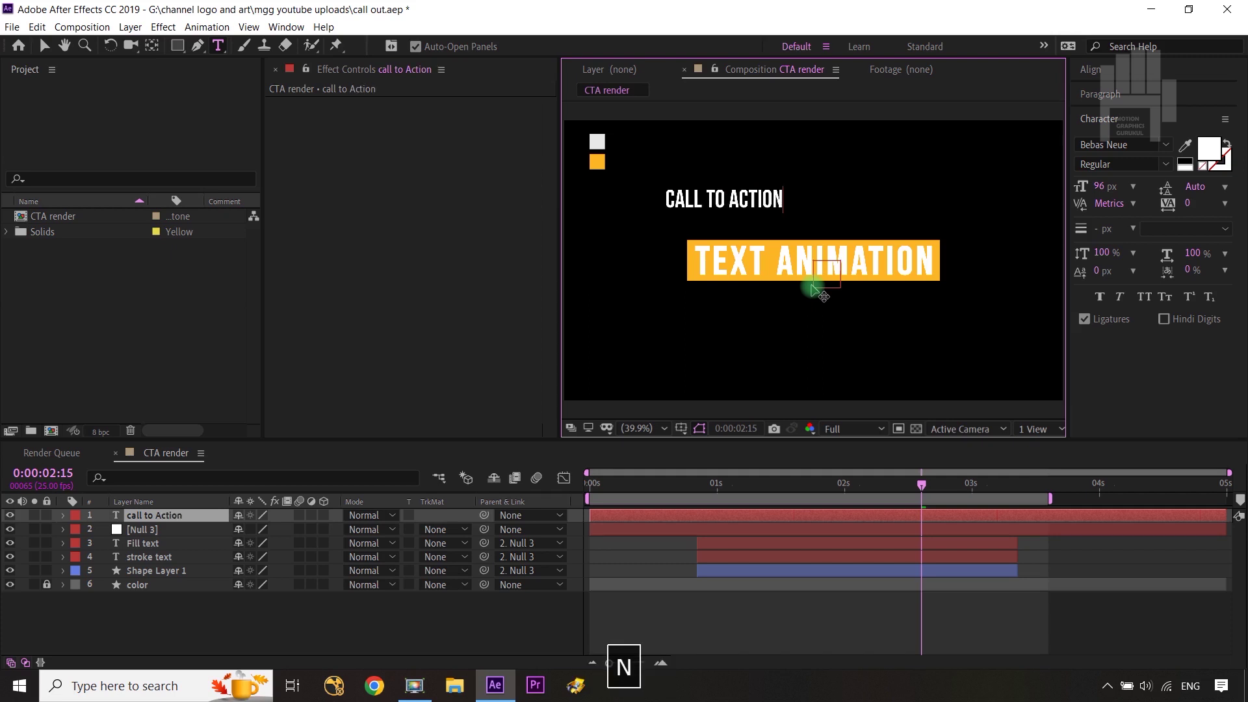
# - Centre the call to Action text horizontally in the composition
pyautogui.click(175, 520)
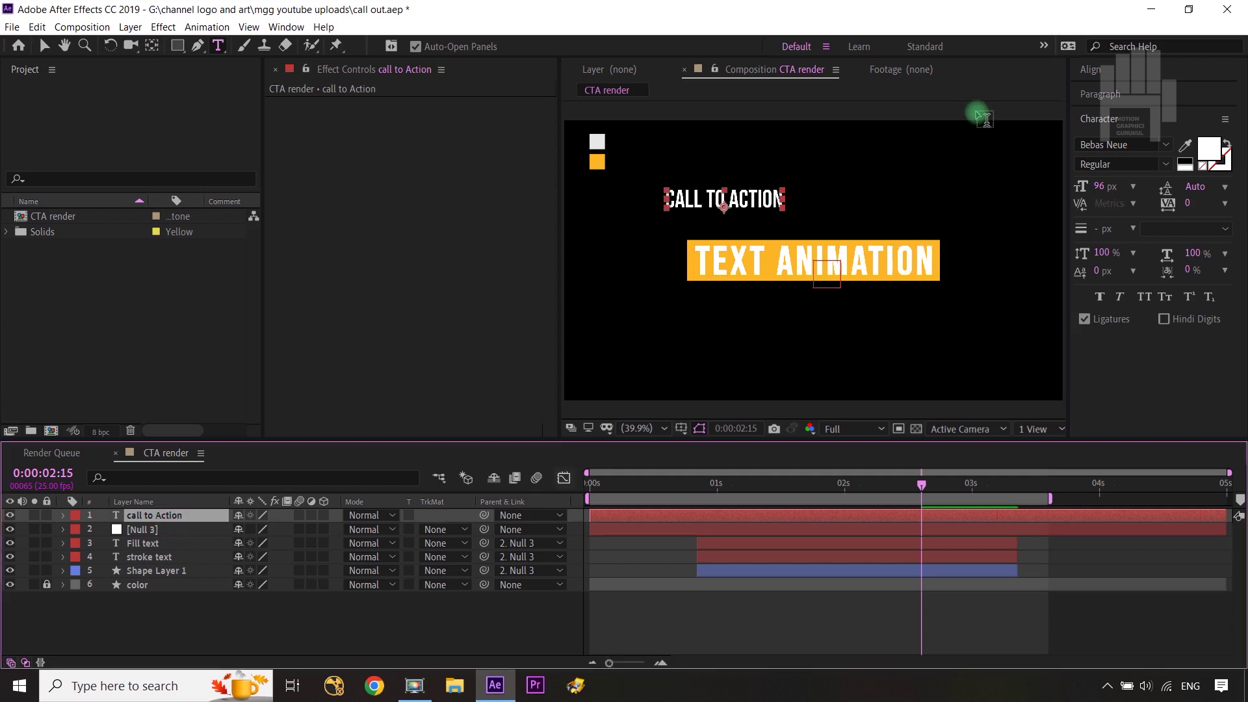
pyautogui.click(1097, 72)
pyautogui.click(1114, 113)
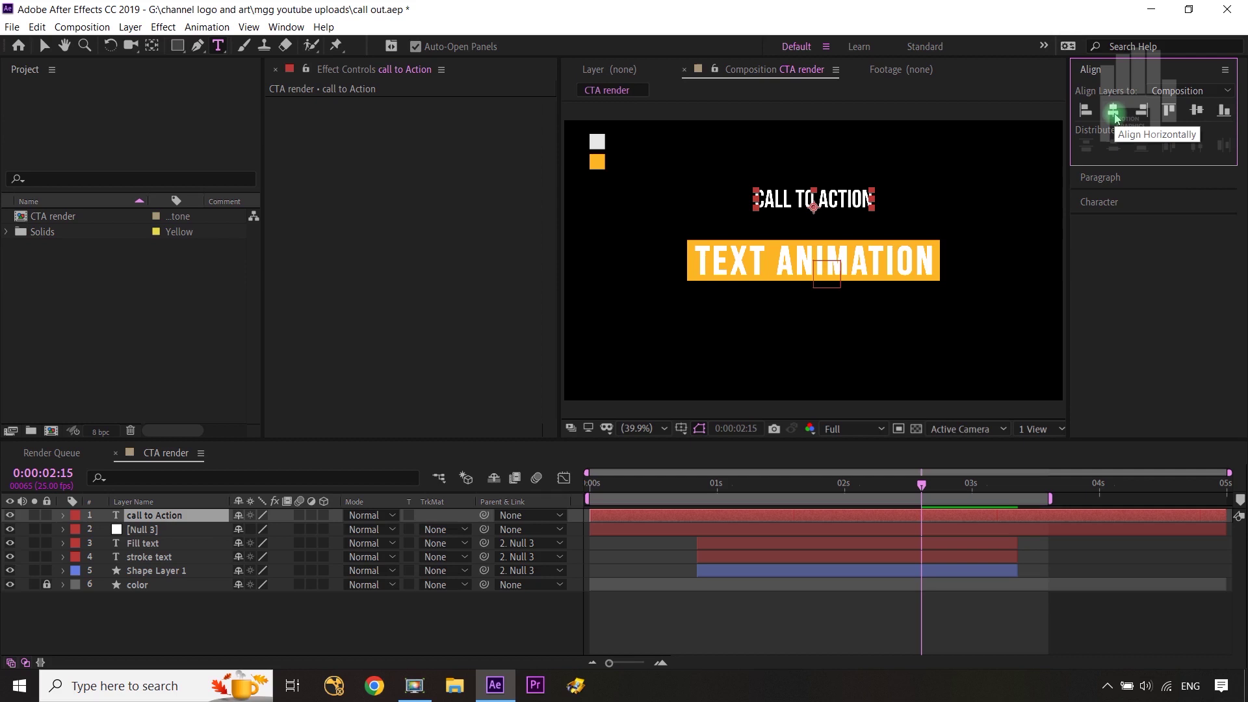
# - Lower the call to Action text to a Y position of 471.4 and place its layer directly below Shape Layer 1
pyautogui.click(182, 512)
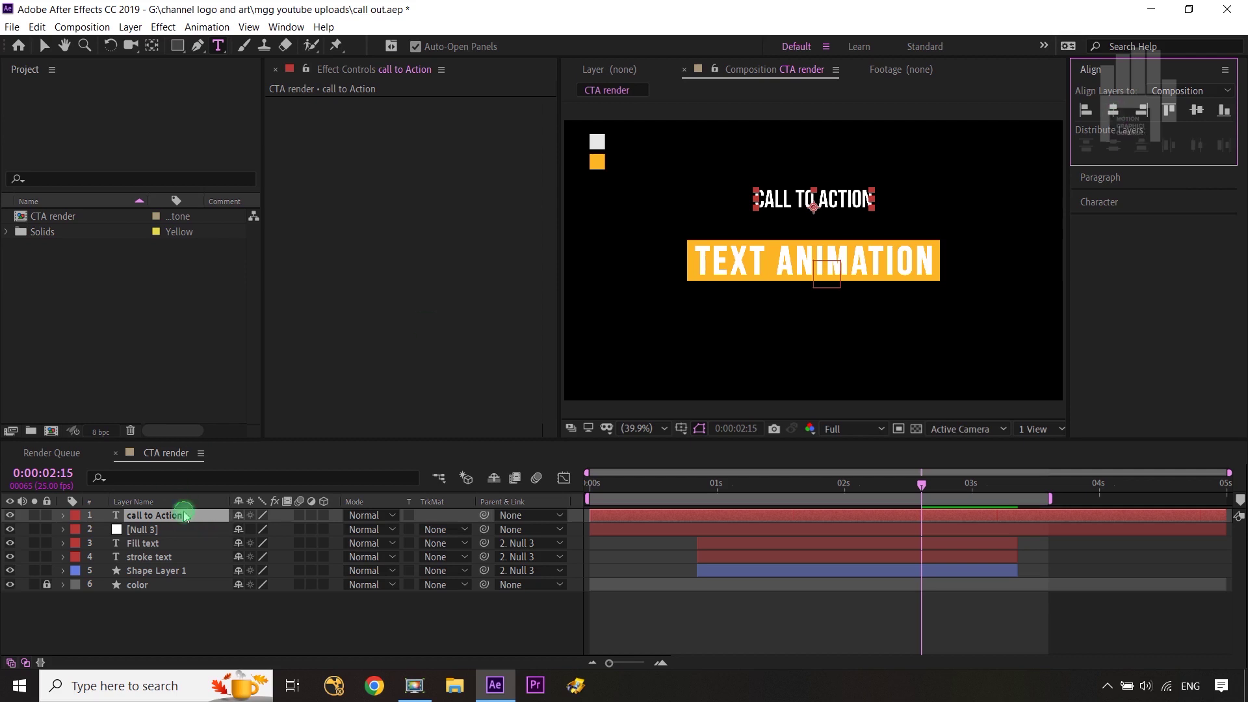
pyautogui.press('p')
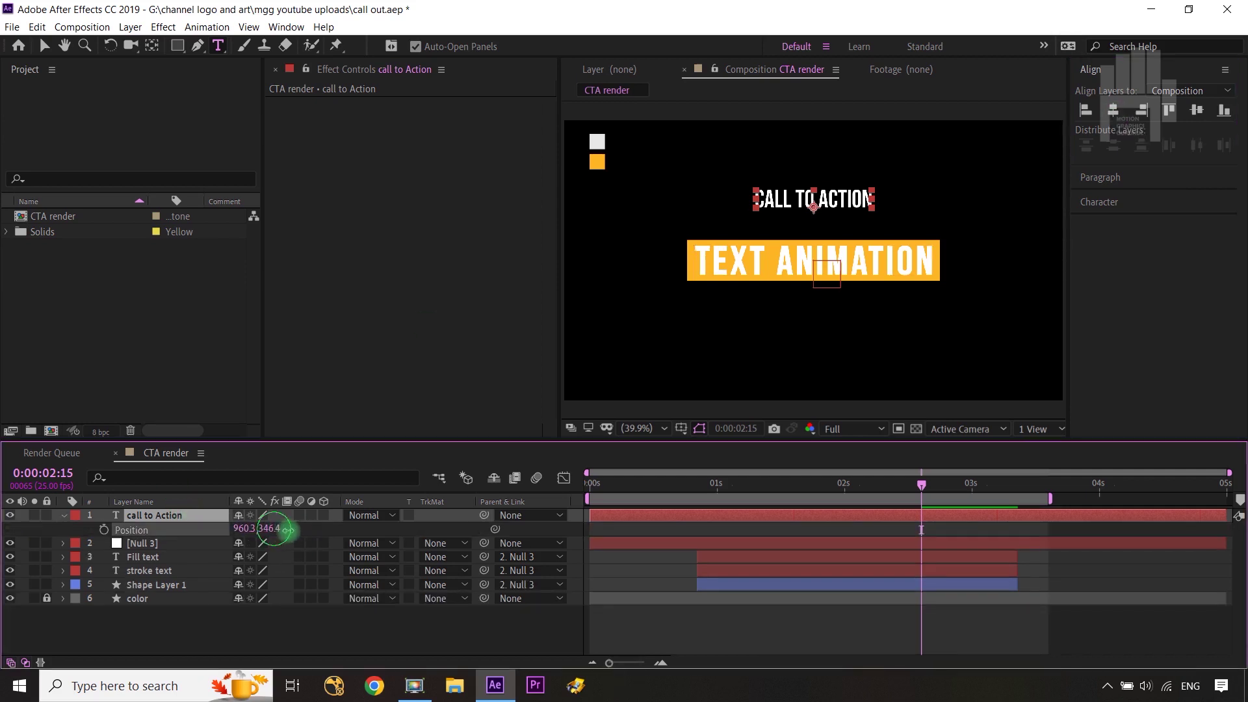
pyautogui.moveTo(268, 528); pyautogui.dragTo(387, 521)
pyautogui.moveTo(125, 513); pyautogui.dragTo(161, 585)
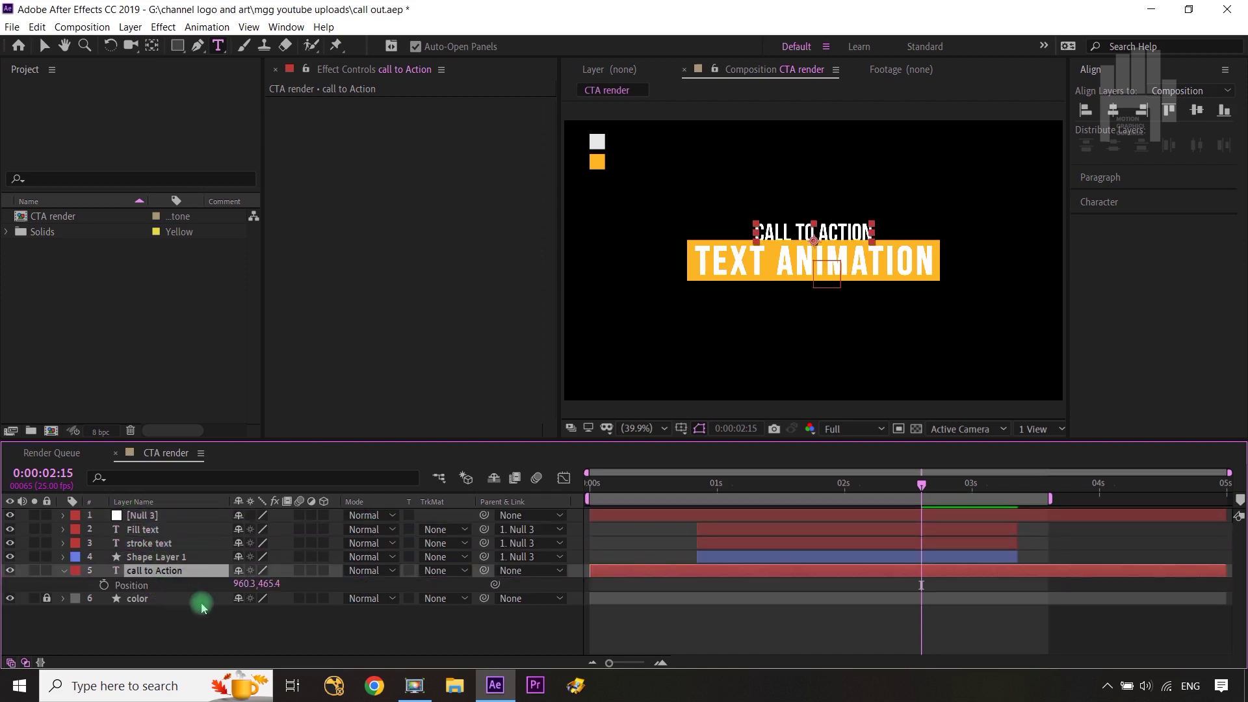
pyautogui.click(214, 625)
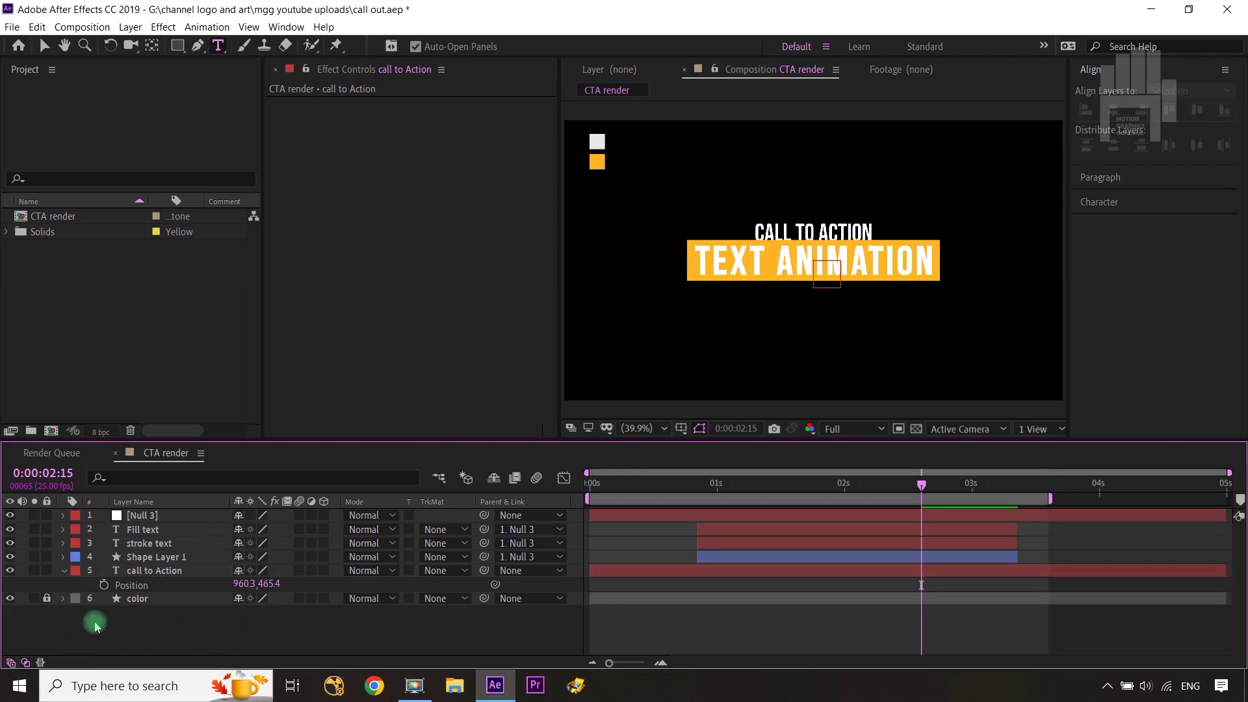
pyautogui.moveTo(271, 584); pyautogui.dragTo(276, 585)
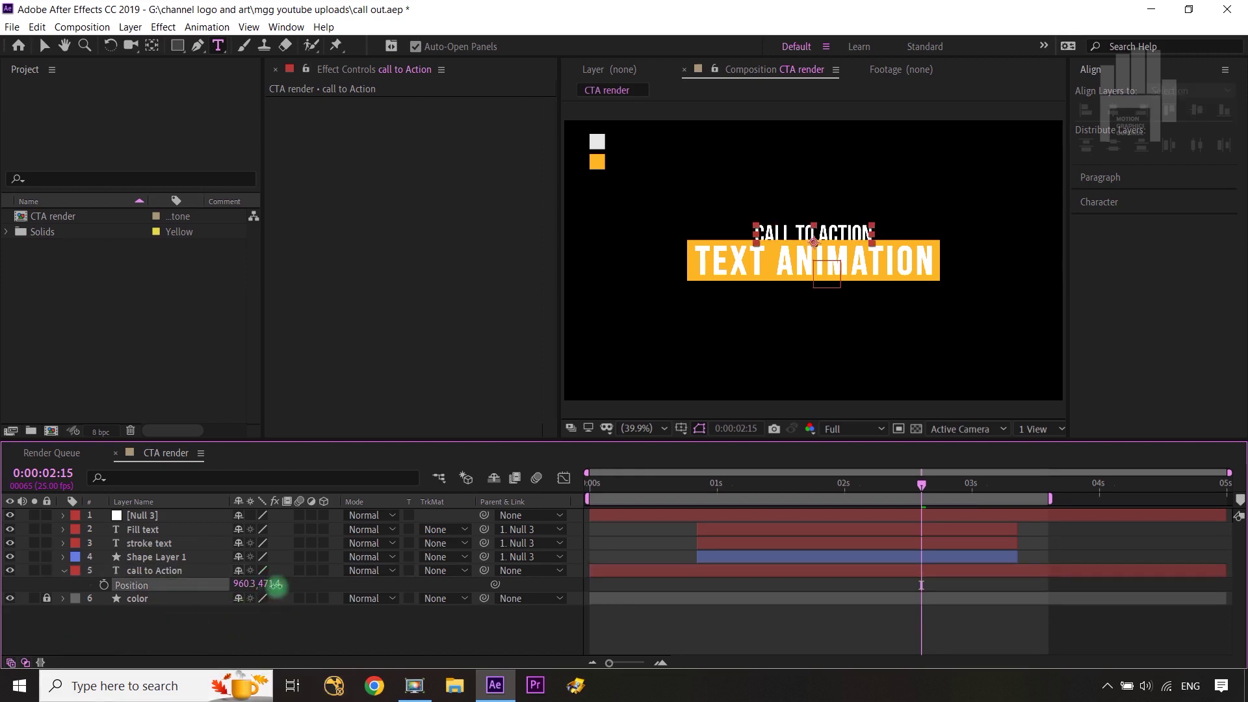
pyautogui.click(313, 640)
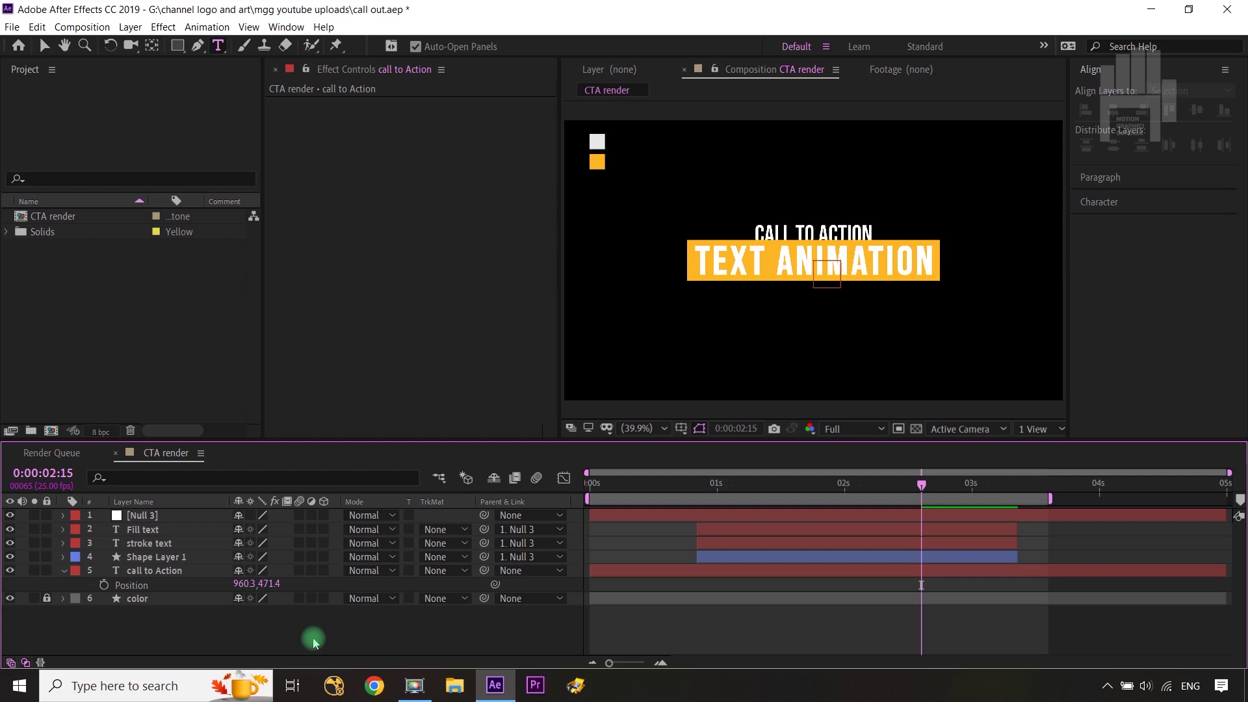
# - Set the font size of the call to Action text to 130 px
pyautogui.click(172, 570)
pyautogui.click(58, 3)
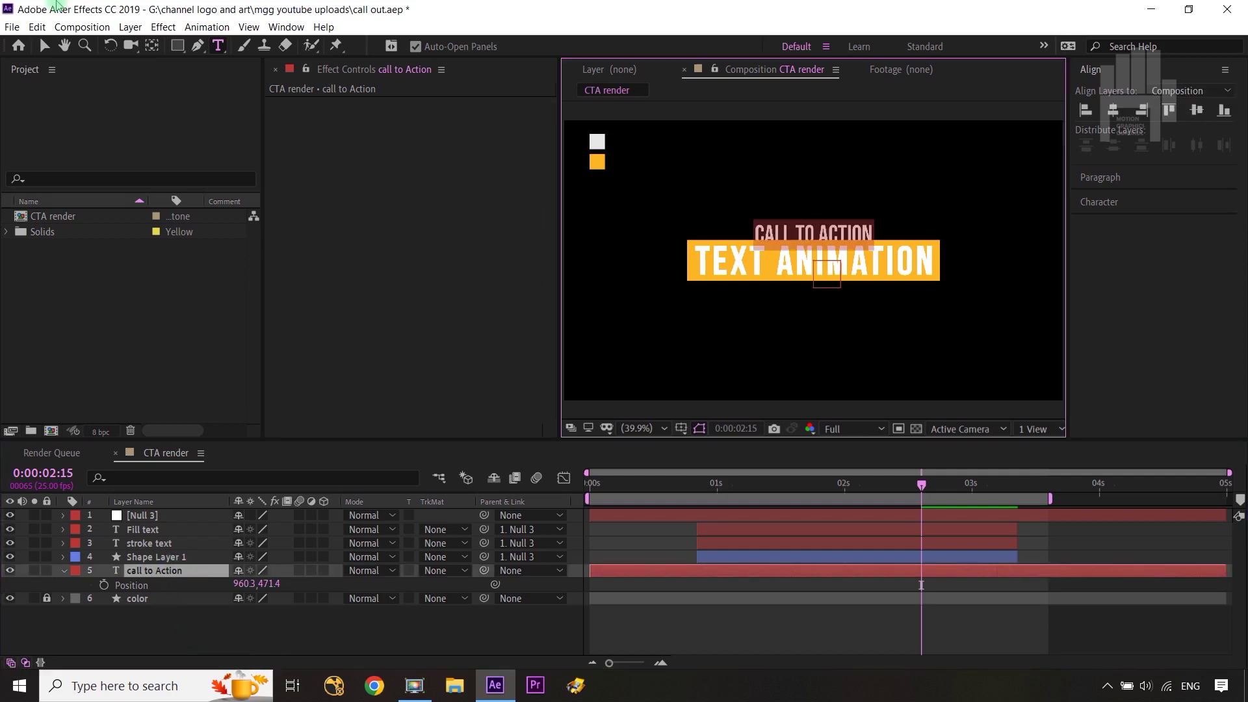
pyautogui.click(1099, 201)
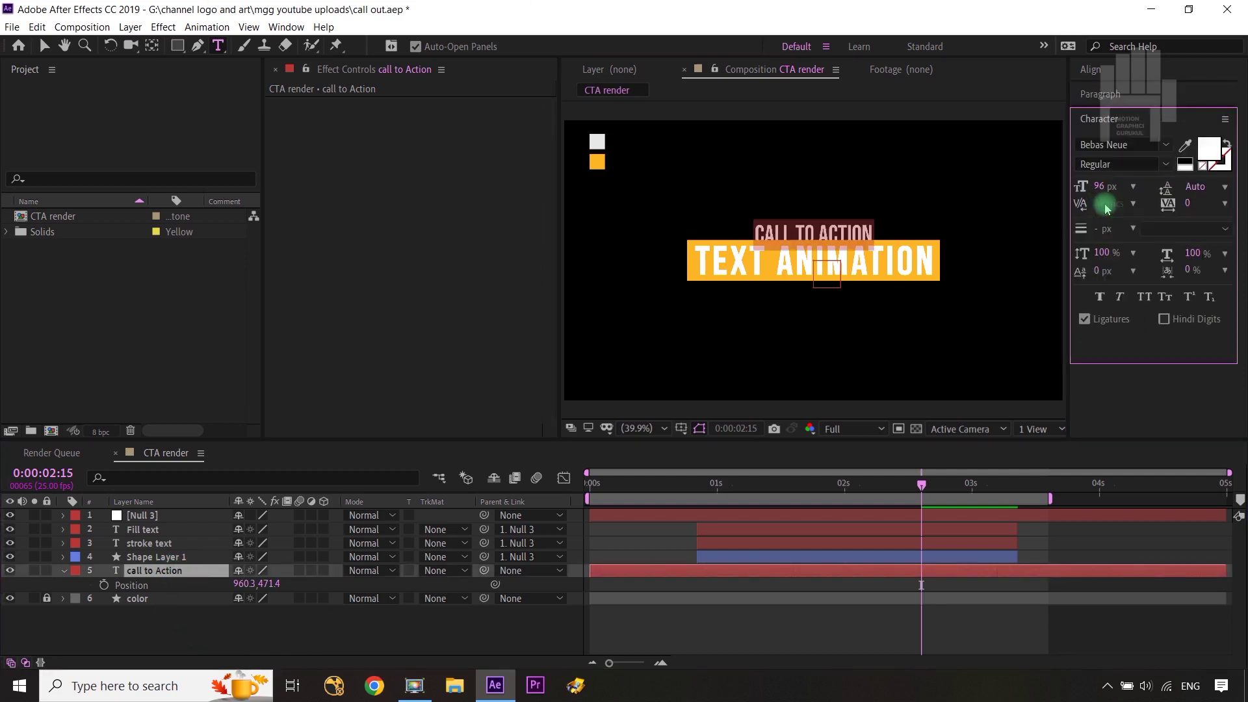
pyautogui.moveTo(1098, 182); pyautogui.dragTo(1126, 177)
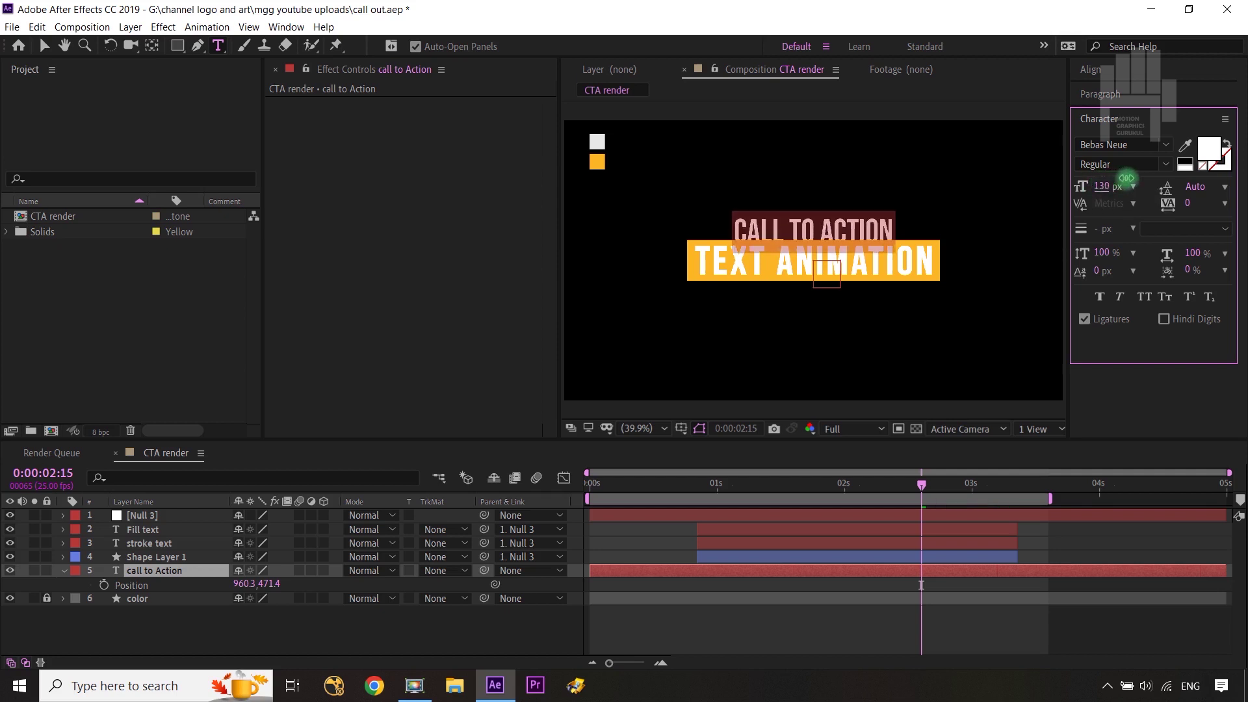
pyautogui.click(555, 634)
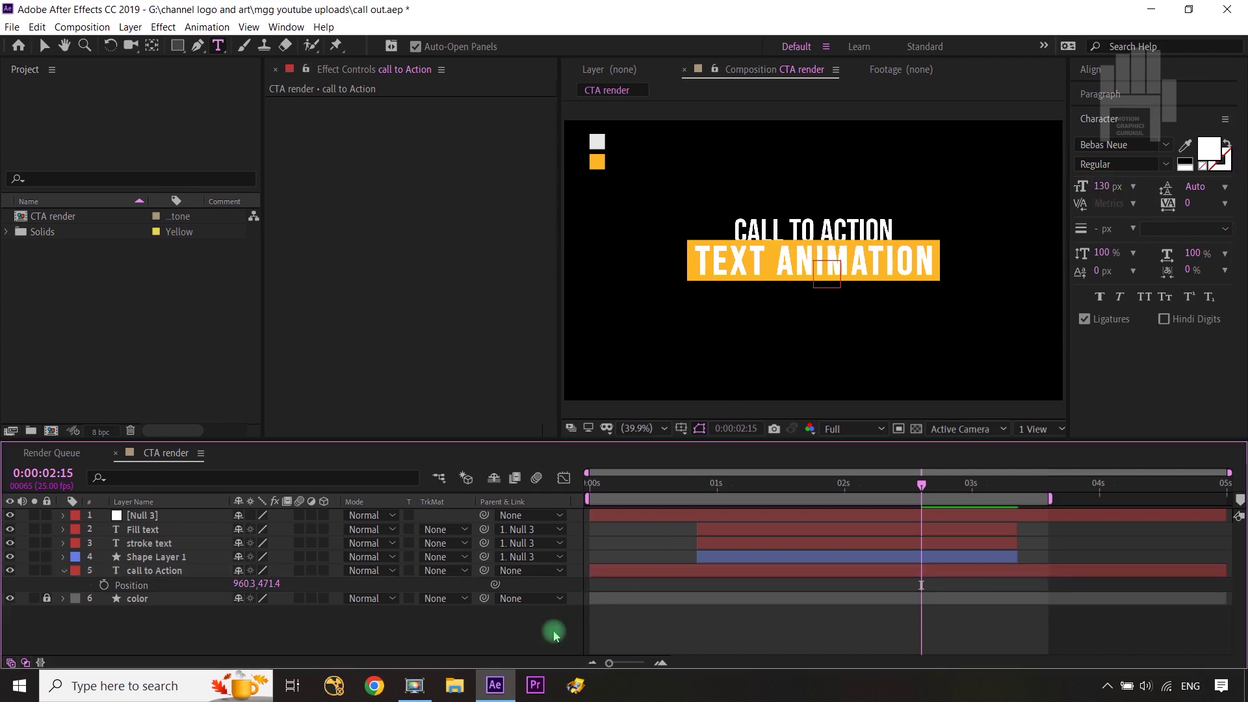
# - Nudge the call to Action text down to a Y position of 474.4
pyautogui.click(171, 571)
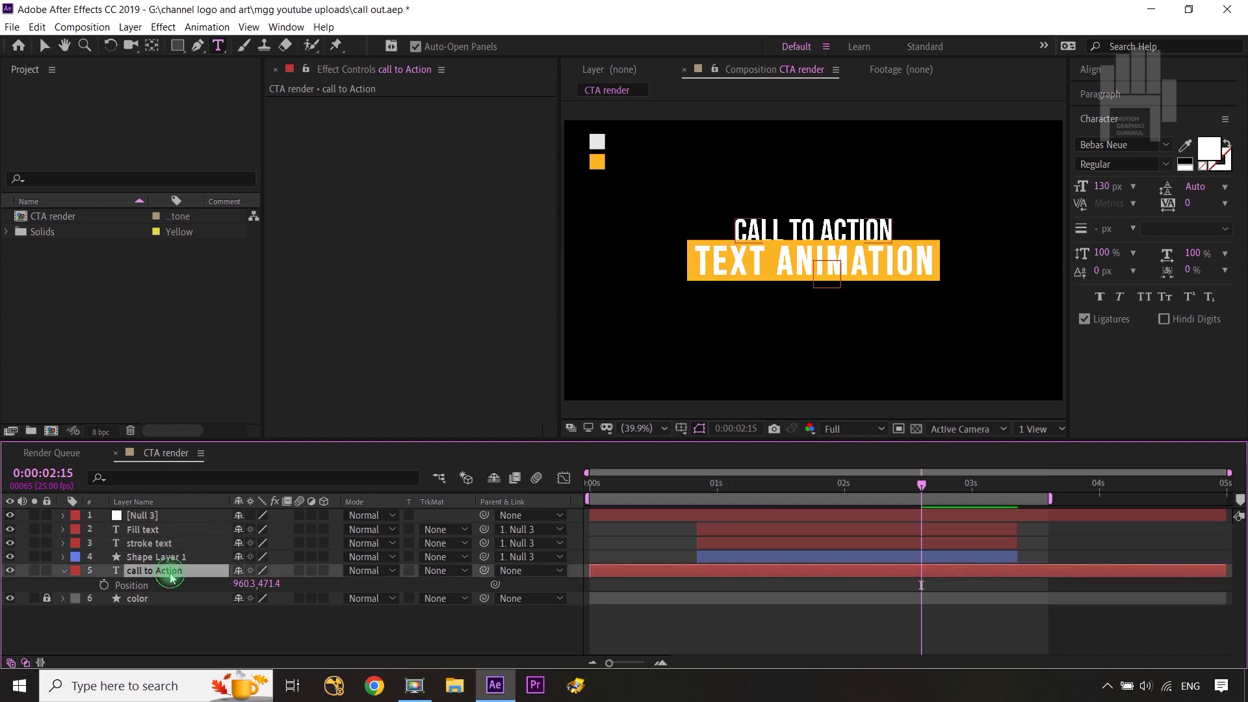
pyautogui.press('Down')
pyautogui.press('Down')
pyautogui.press('Down')
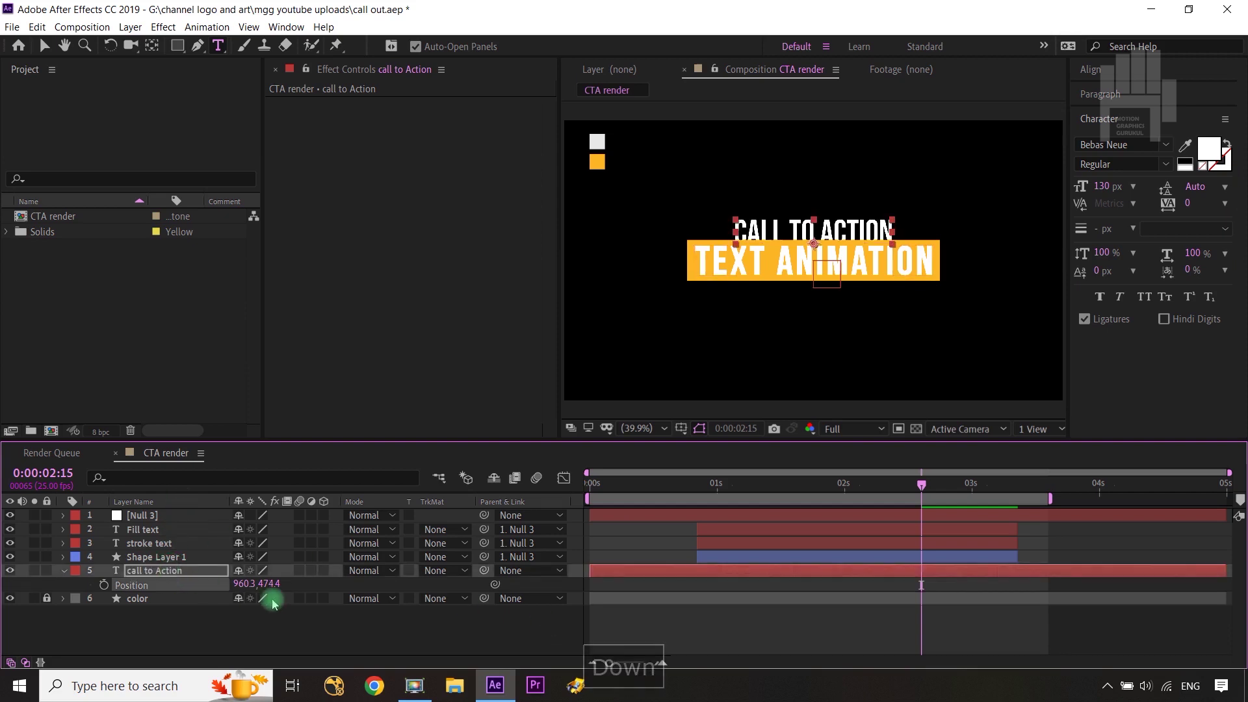
pyautogui.click(312, 632)
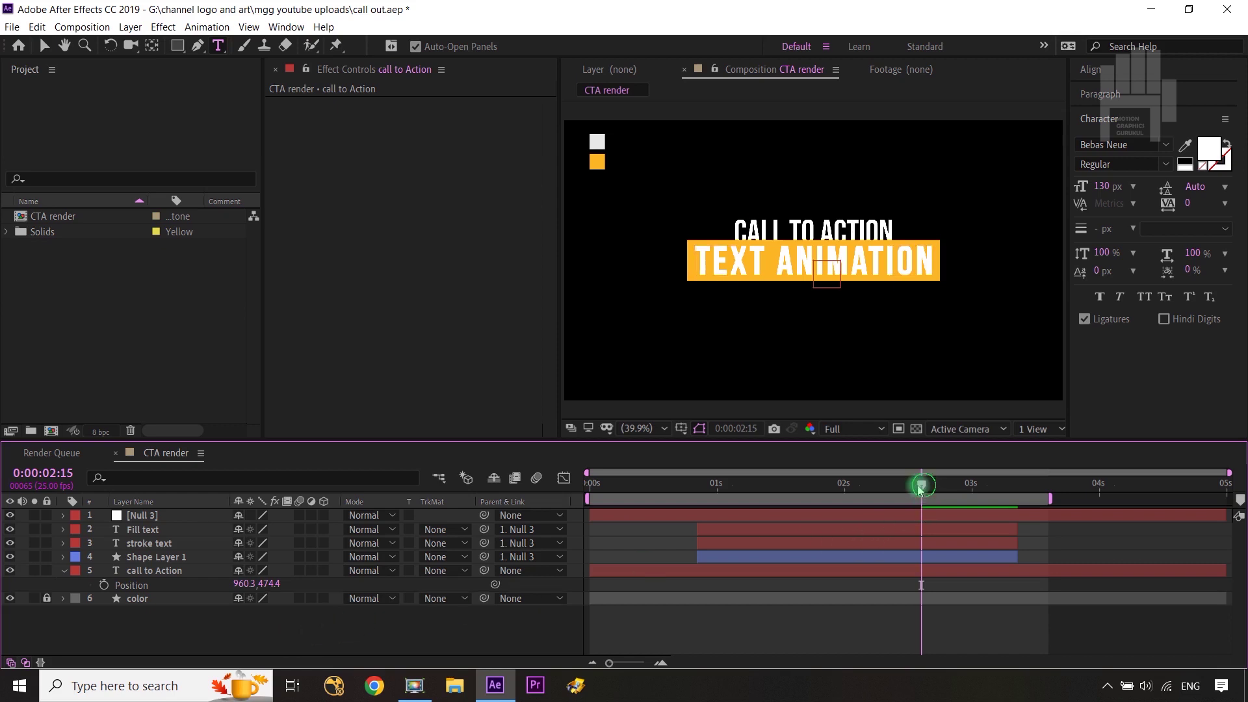
# - Trim the call to Action layer to start at 0:00:00:21 and end at 0:00:03:08, matching the layers above it
pyautogui.moveTo(921, 487); pyautogui.dragTo(699, 547)
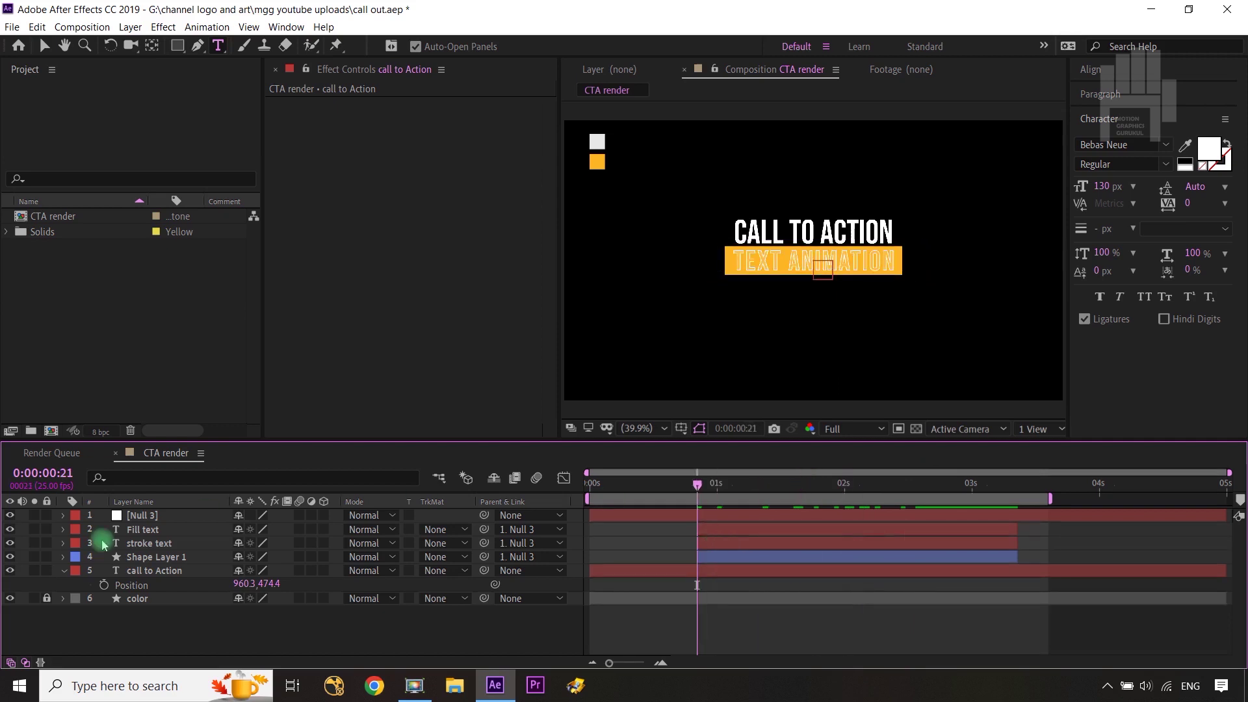
pyautogui.click(161, 572)
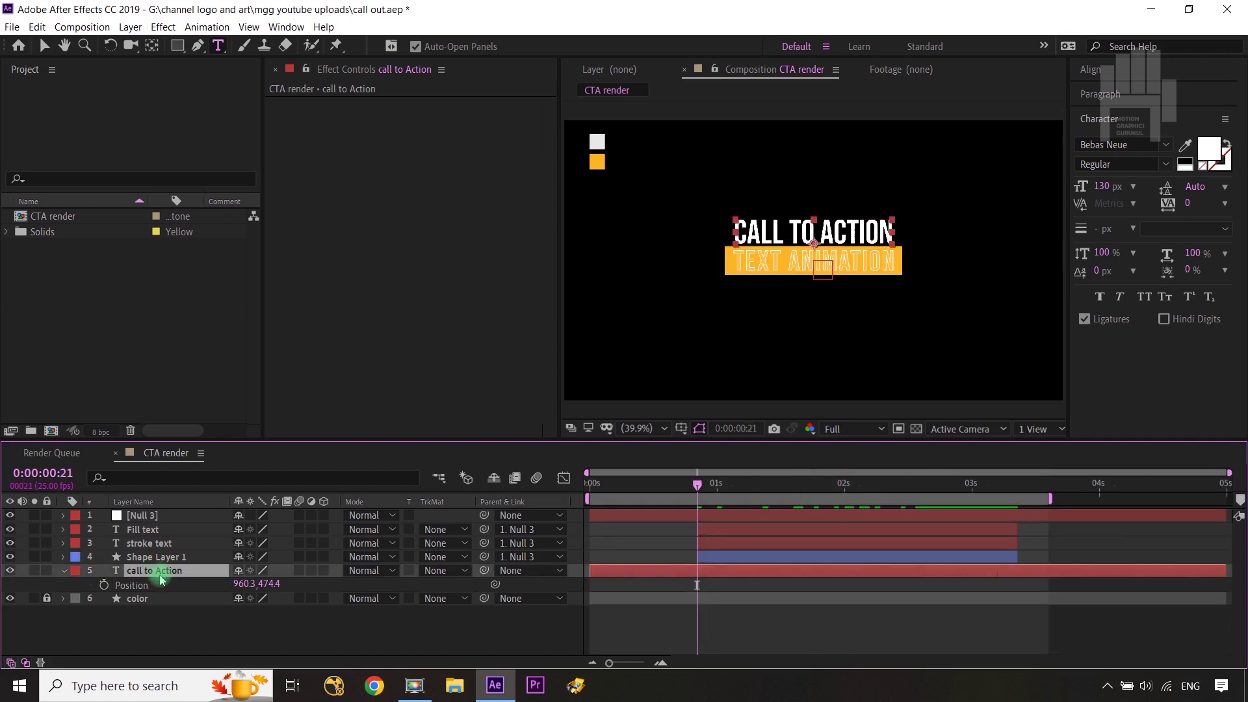
pyautogui.hotkey('alt', '[')
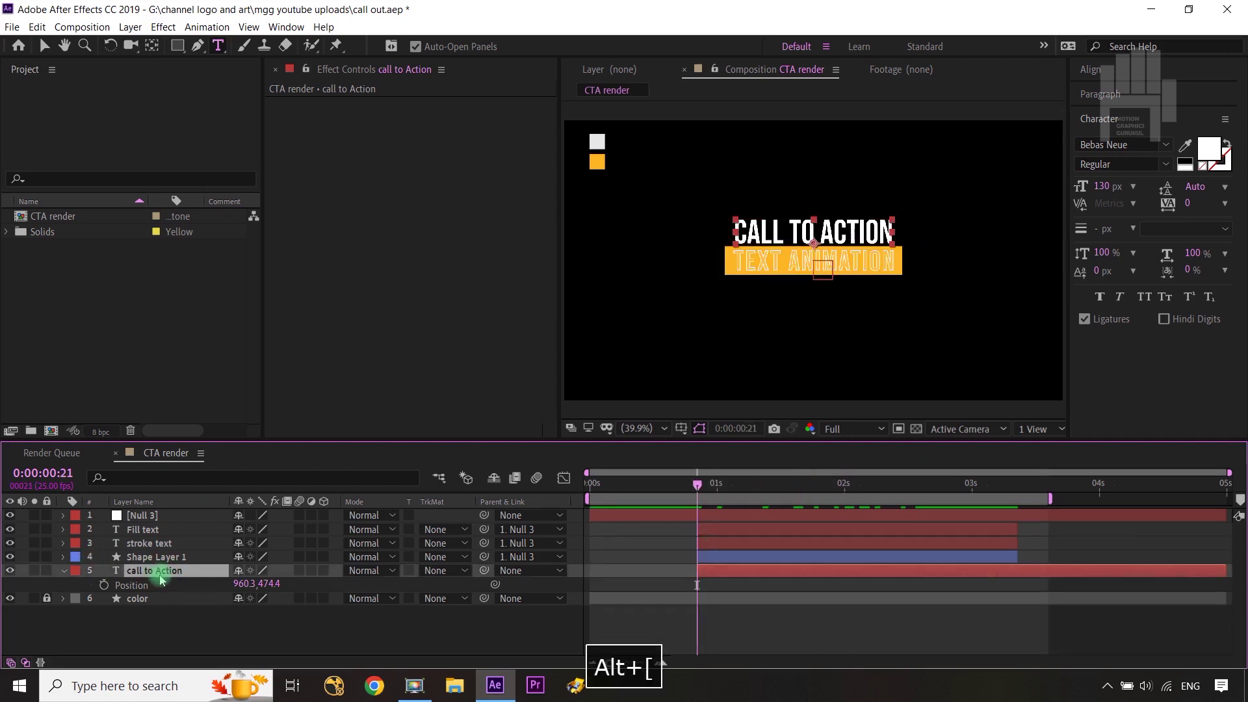
pyautogui.press('space')
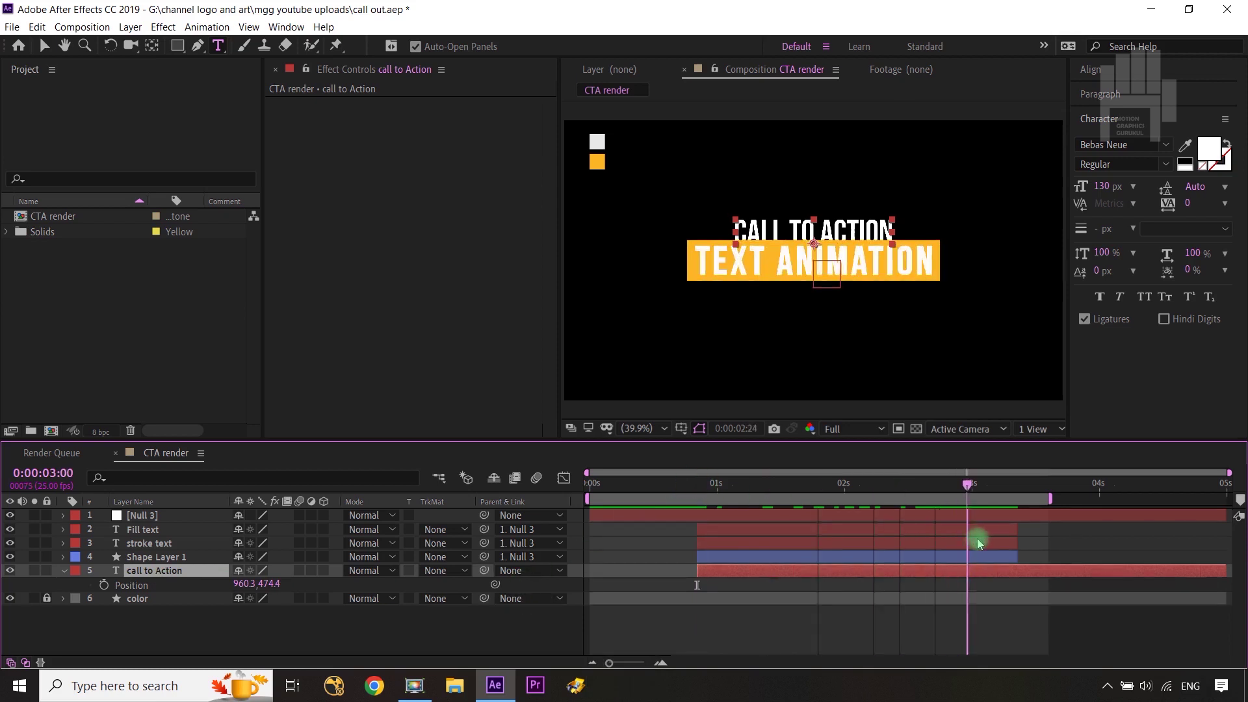
pyautogui.press('space')
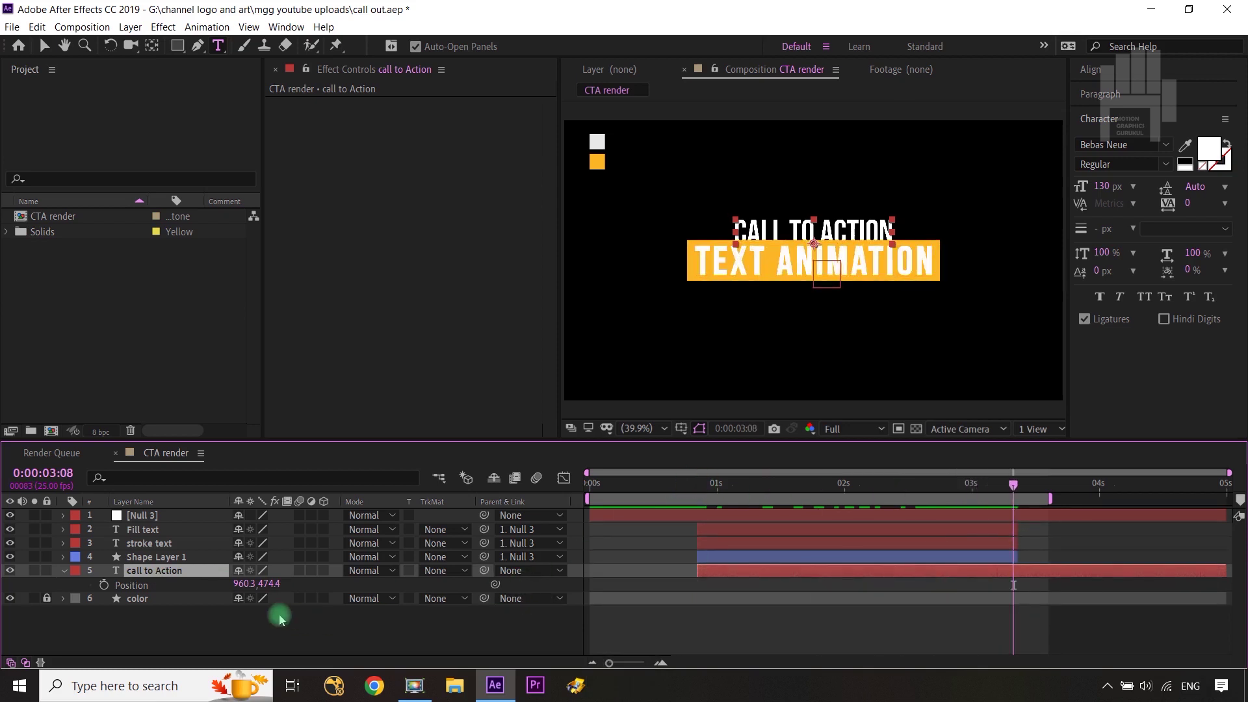
pyautogui.hotkey('alt', ']')
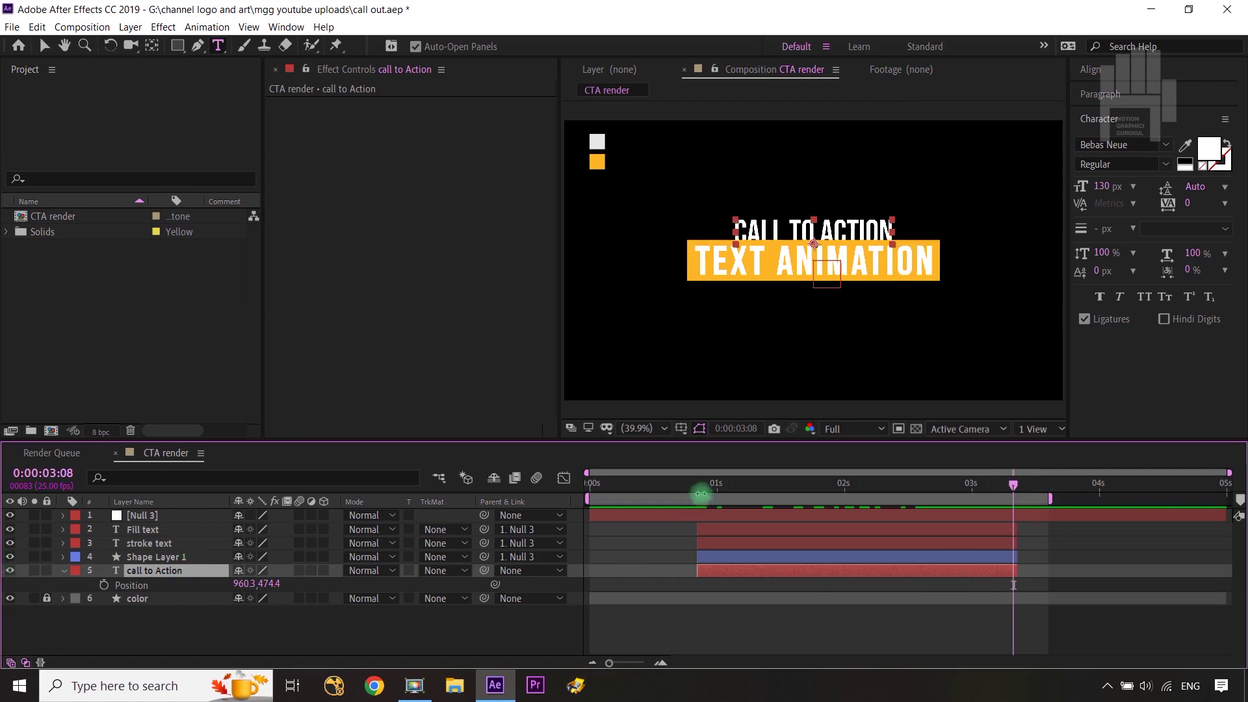
# - Using the stroke text keyframes as timing reference, add a Position keyframe to call to Action at 0:00:00:20 and centre it vertically in the composition
pyautogui.click(138, 561)
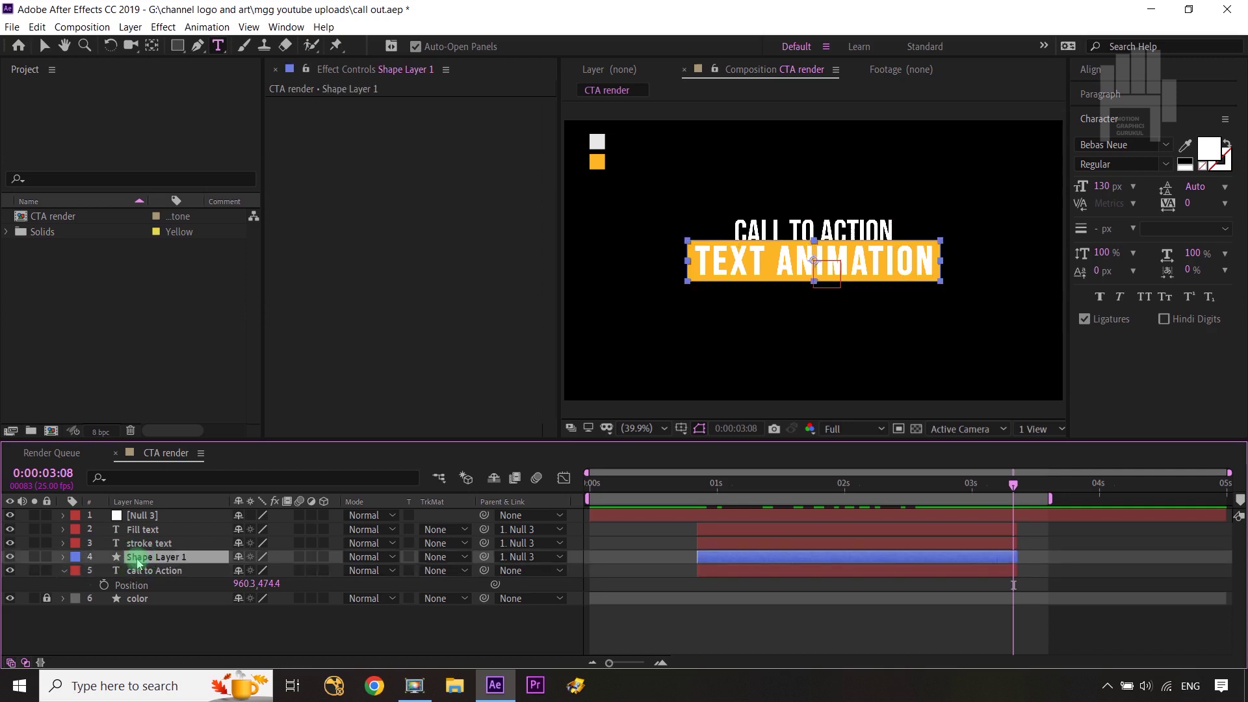
pyautogui.click(149, 544)
pyautogui.press('u')
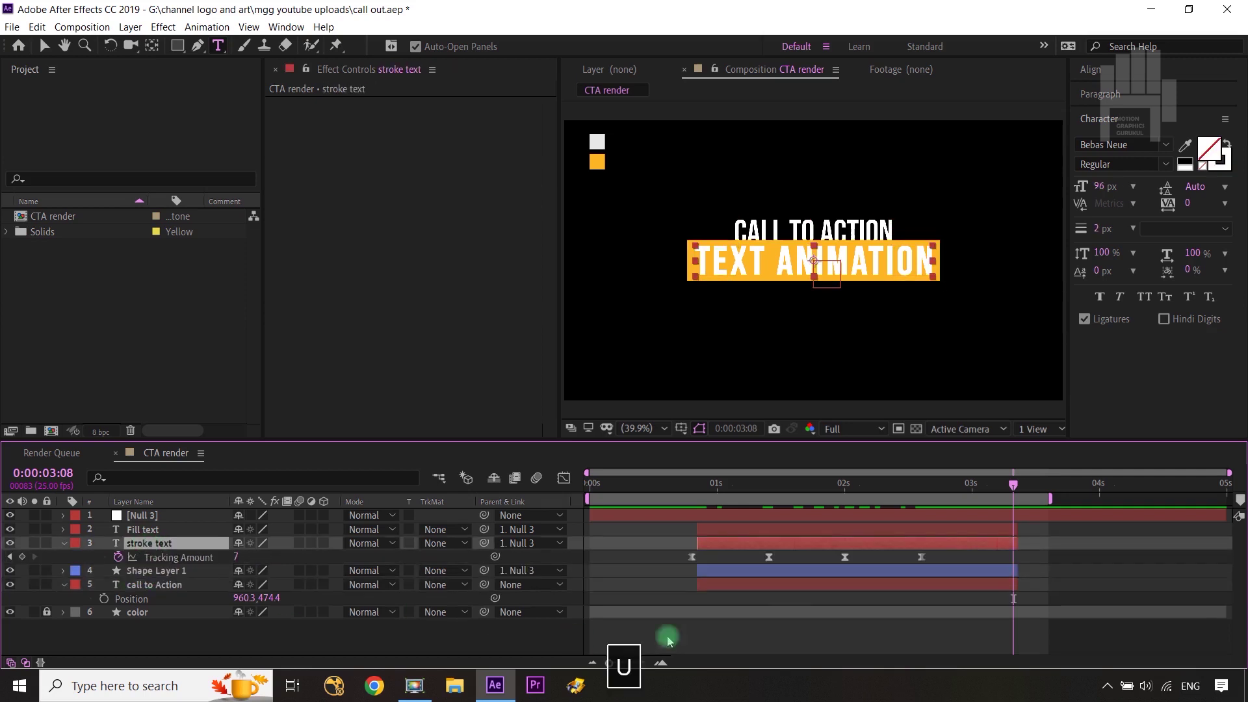
pyautogui.moveTo(1013, 492); pyautogui.dragTo(691, 487)
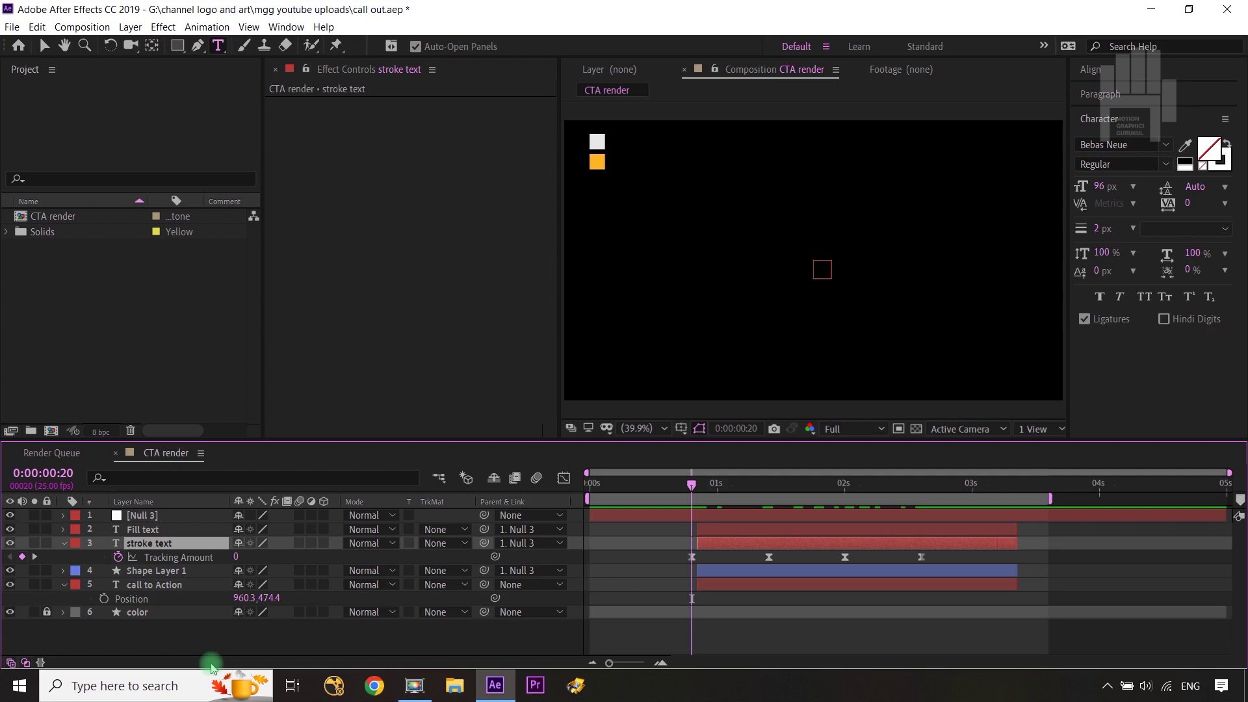
pyautogui.click(104, 599)
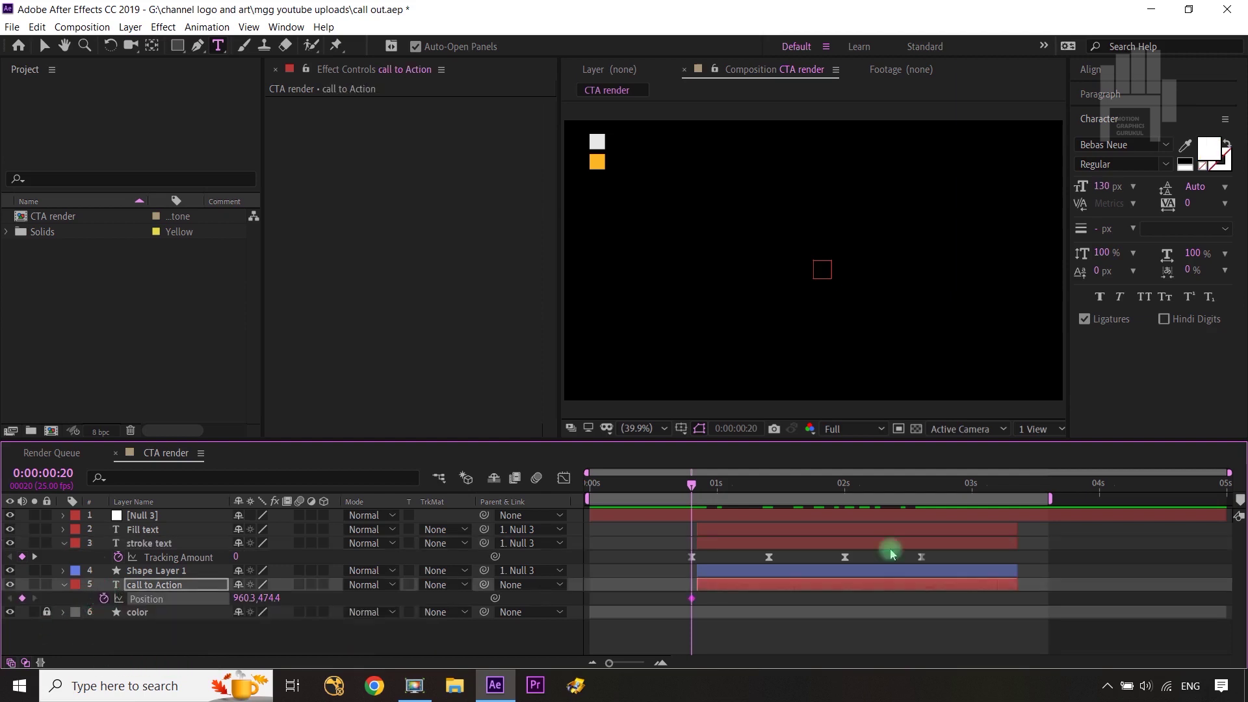
pyautogui.click(1086, 70)
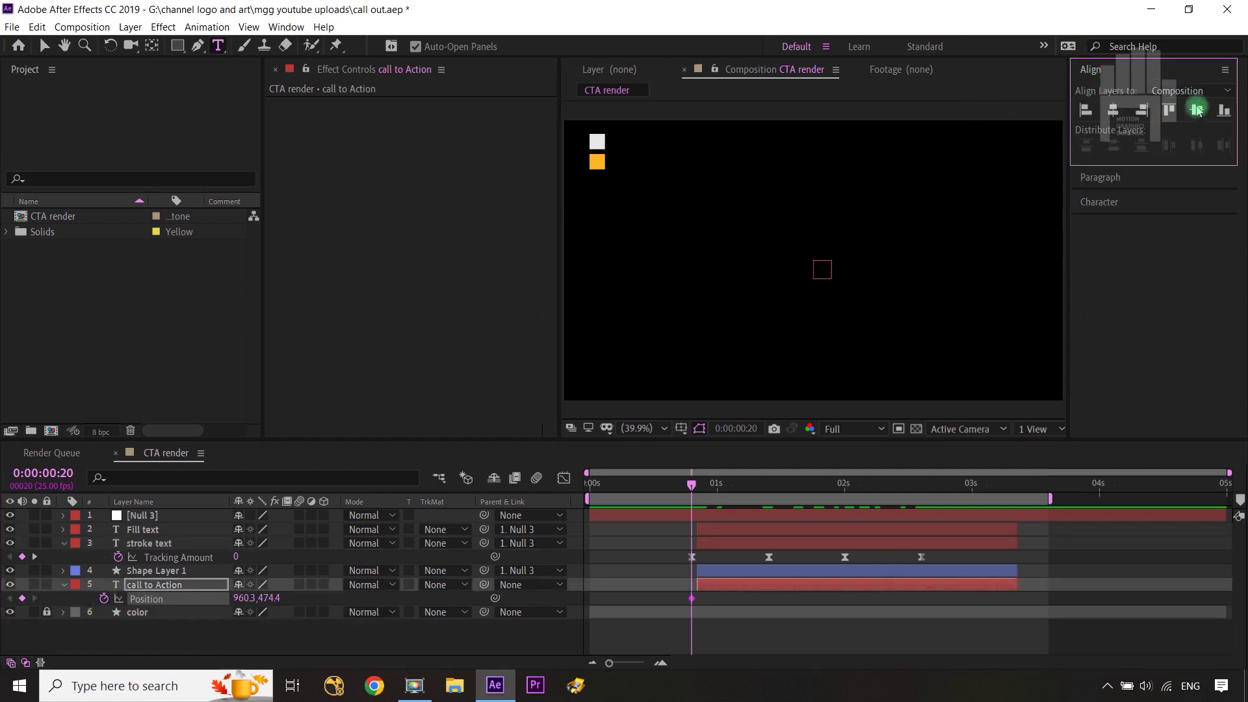
pyautogui.click(1197, 109)
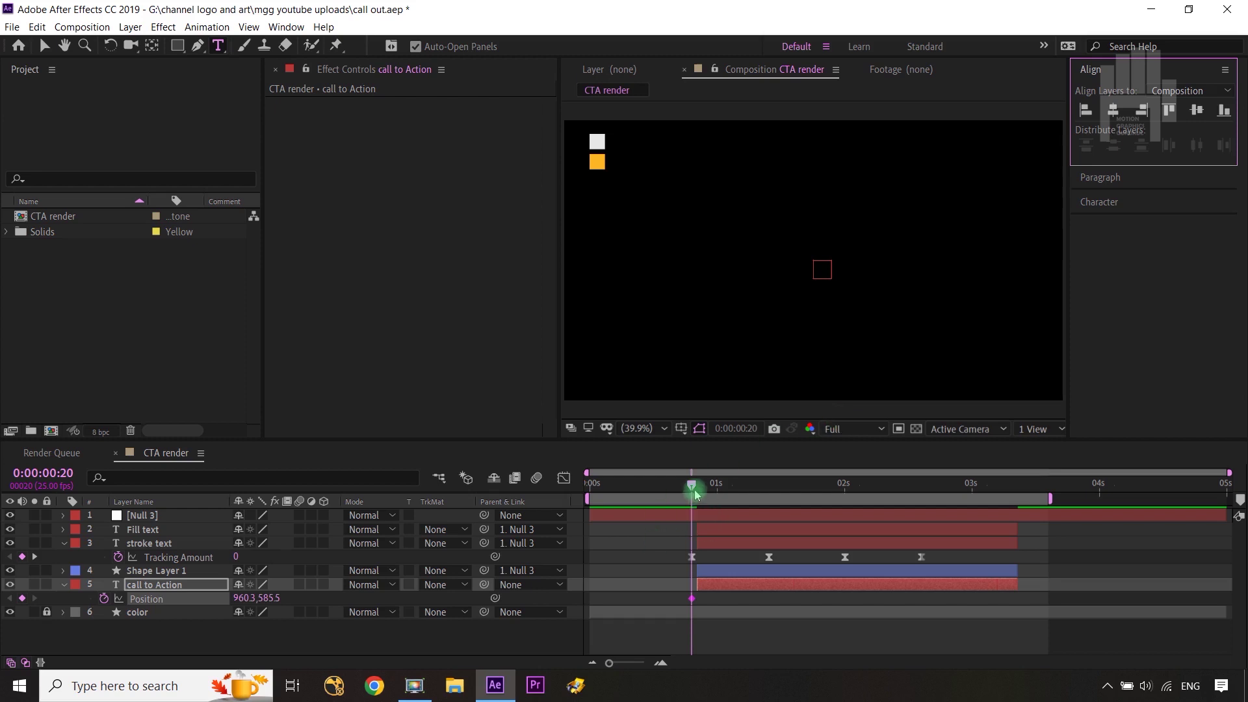
# - Keyframe the call to Action text's Y position at 534.5 at 0:00:01:10, in line with the second tracking keyframe
pyautogui.moveTo(694, 494); pyautogui.dragTo(768, 505)
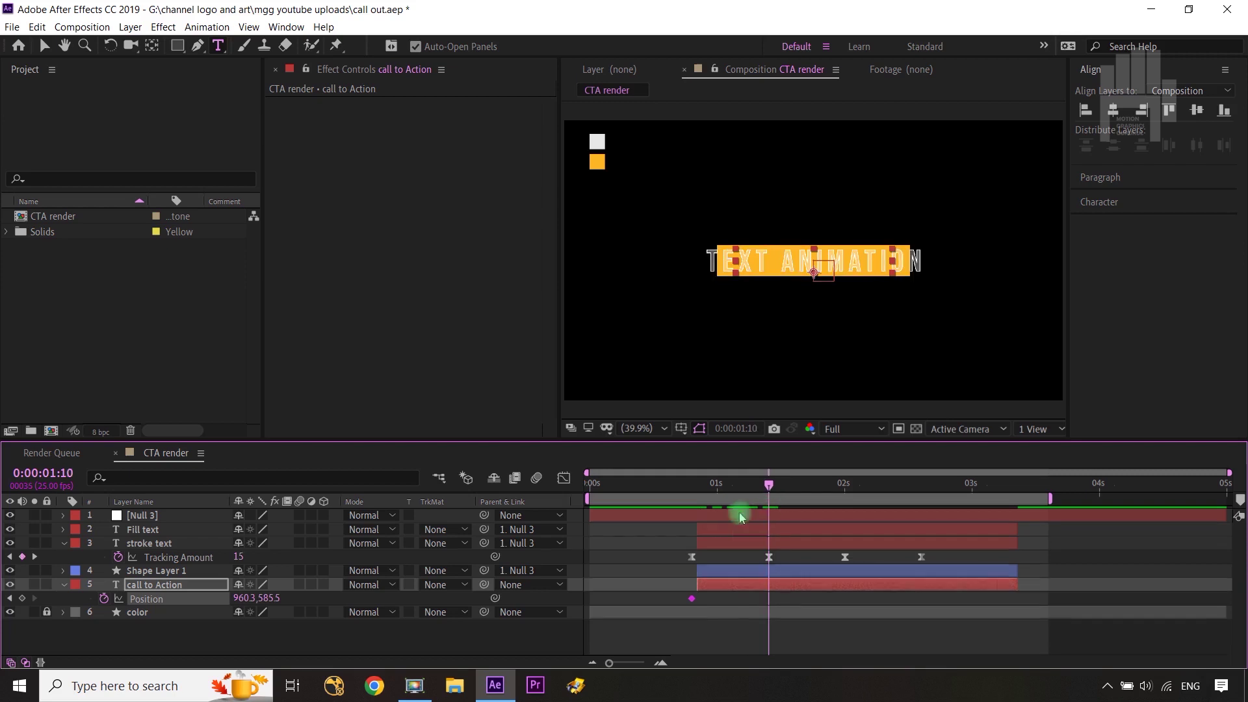
pyautogui.moveTo(274, 598); pyautogui.dragTo(240, 598)
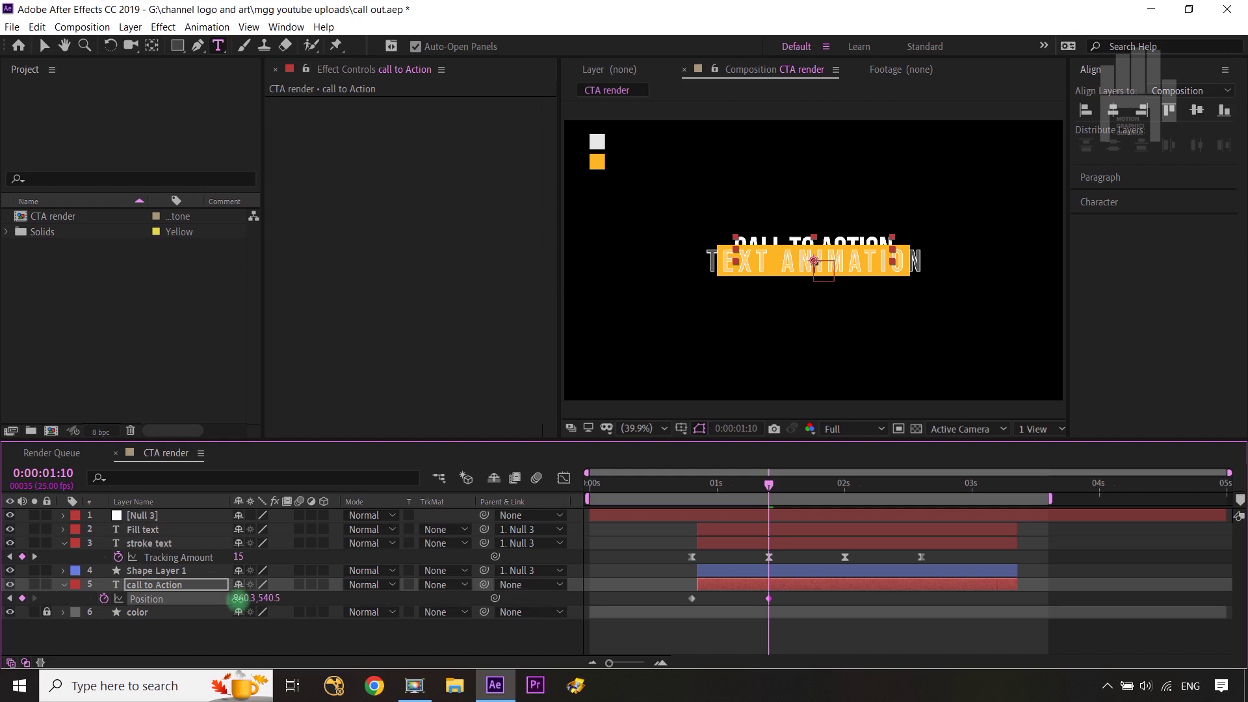
pyautogui.moveTo(236, 598); pyautogui.dragTo(235, 598)
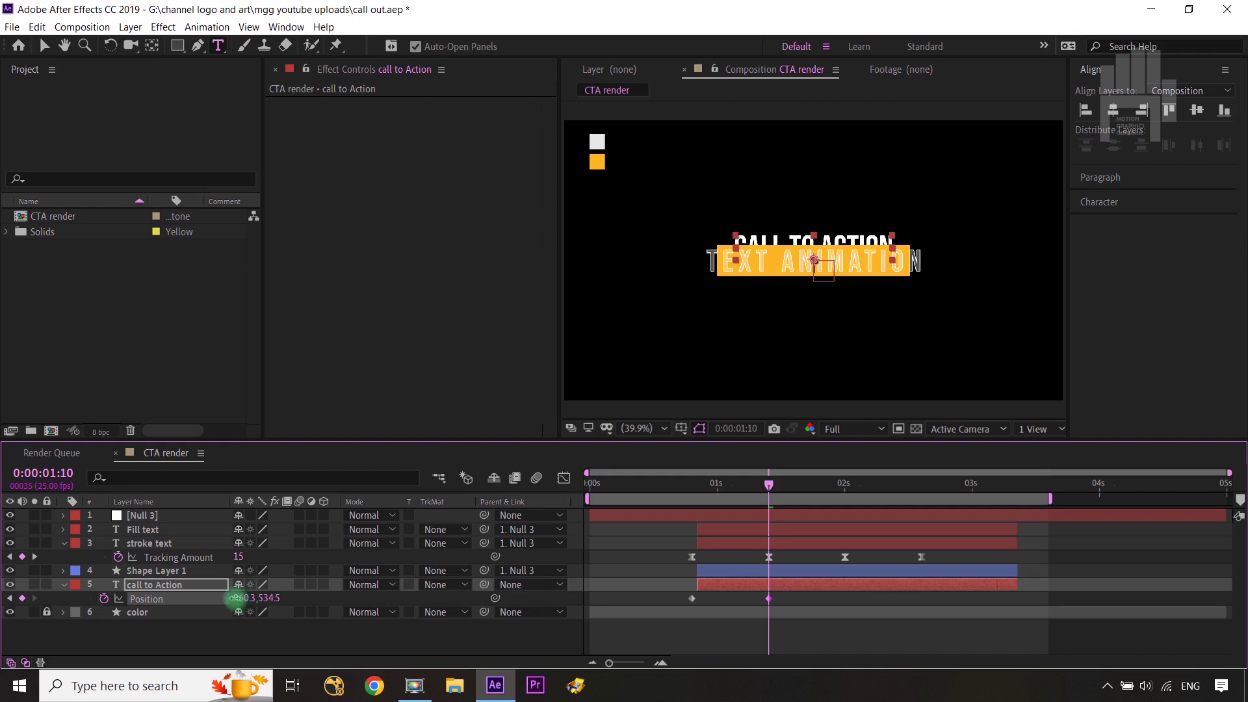
# - Keyframe the call to Action text's Y position at 505.5 at 0:00:02:00
pyautogui.click(769, 489)
pyautogui.moveTo(768, 489); pyautogui.dragTo(844, 488)
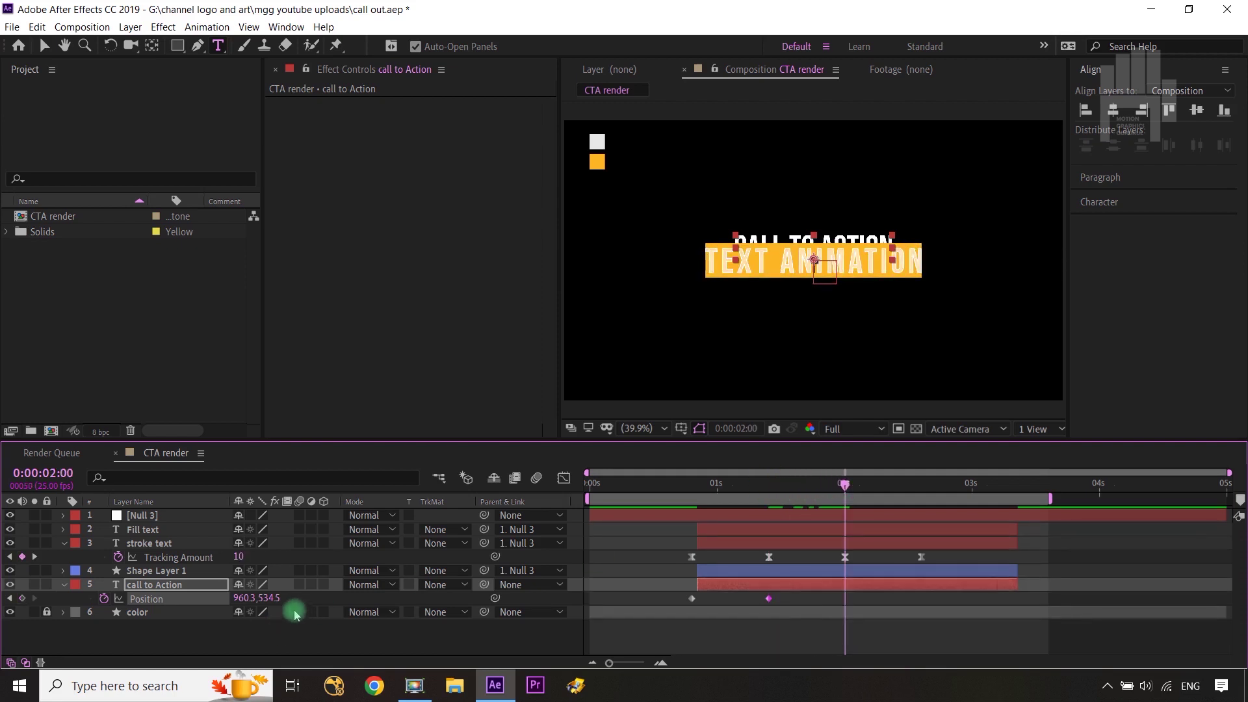
pyautogui.moveTo(270, 598); pyautogui.dragTo(246, 598)
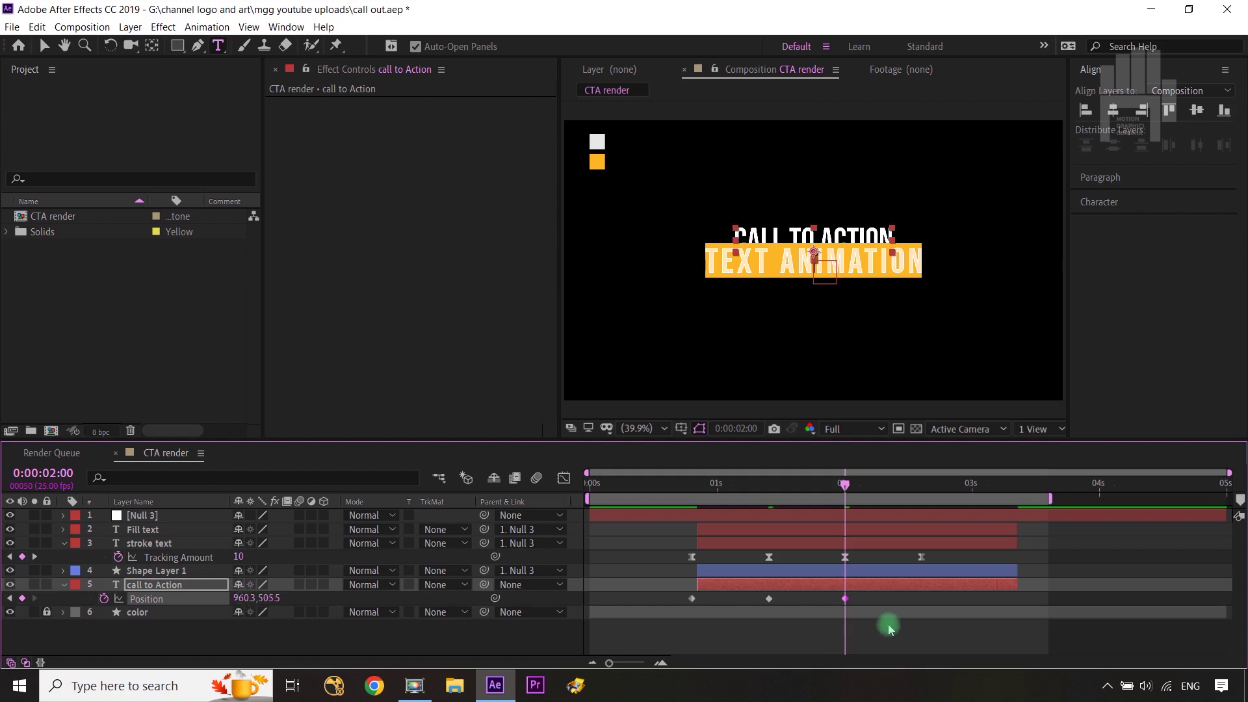
# - Keyframe the call to Action text's Y position at 473.5 at 0:00:02:15
pyautogui.moveTo(844, 486); pyautogui.dragTo(921, 486)
pyautogui.click(206, 633)
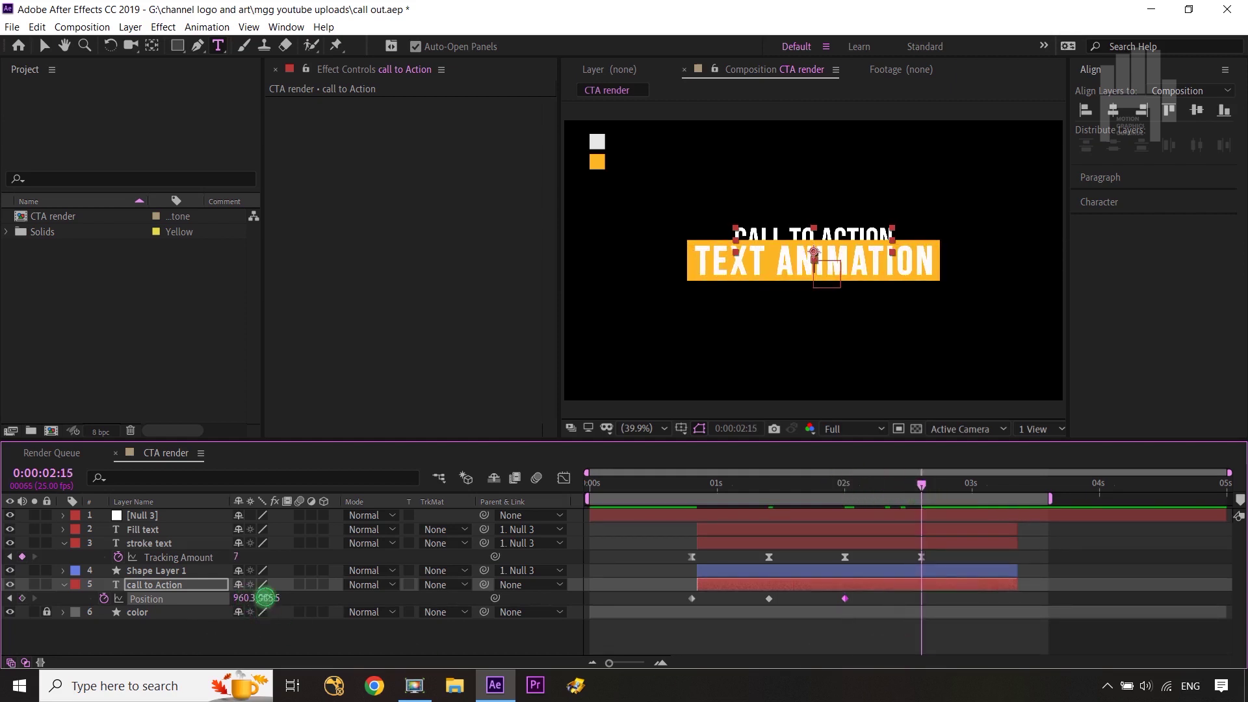
pyautogui.moveTo(265, 598); pyautogui.dragTo(239, 598)
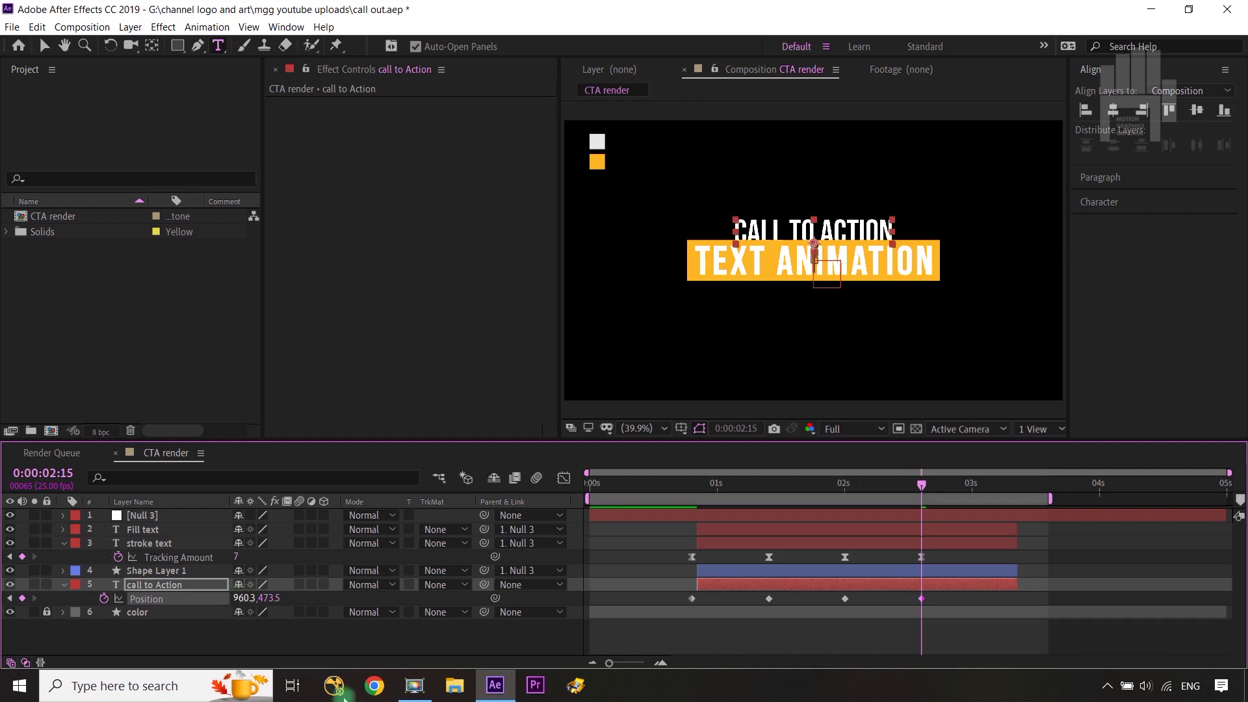
pyautogui.click(481, 640)
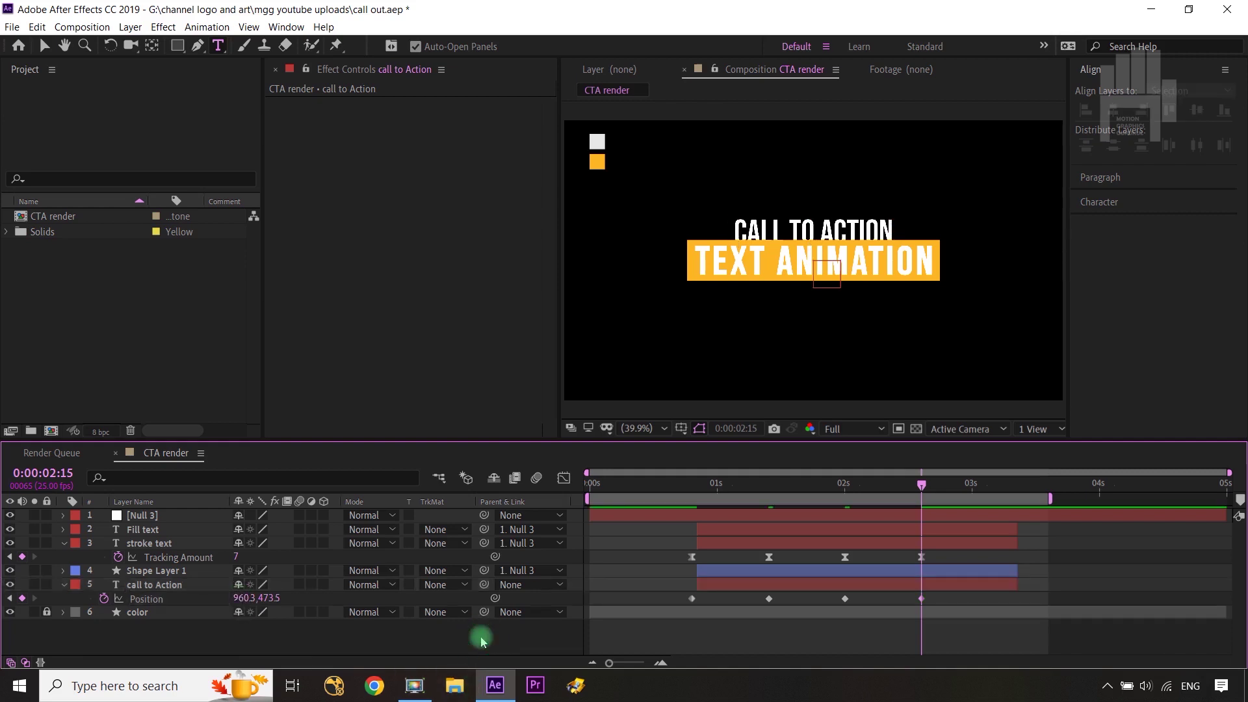
# - Apply Easy Ease to all four call to Action Position keyframes and reshape their speed graph into sharp starts with long, slow finishes
pyautogui.moveTo(940, 596); pyautogui.dragTo(668, 615)
pyautogui.press('F9')
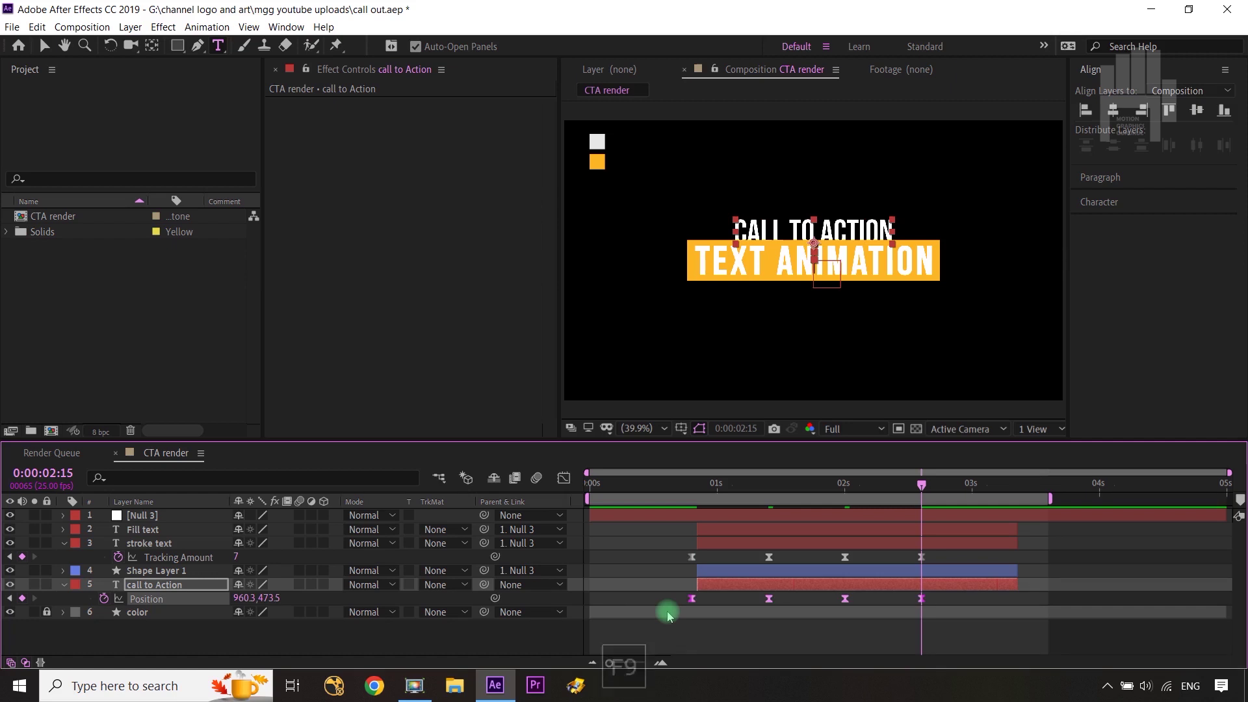
pyautogui.click(564, 478)
pyautogui.click(909, 606)
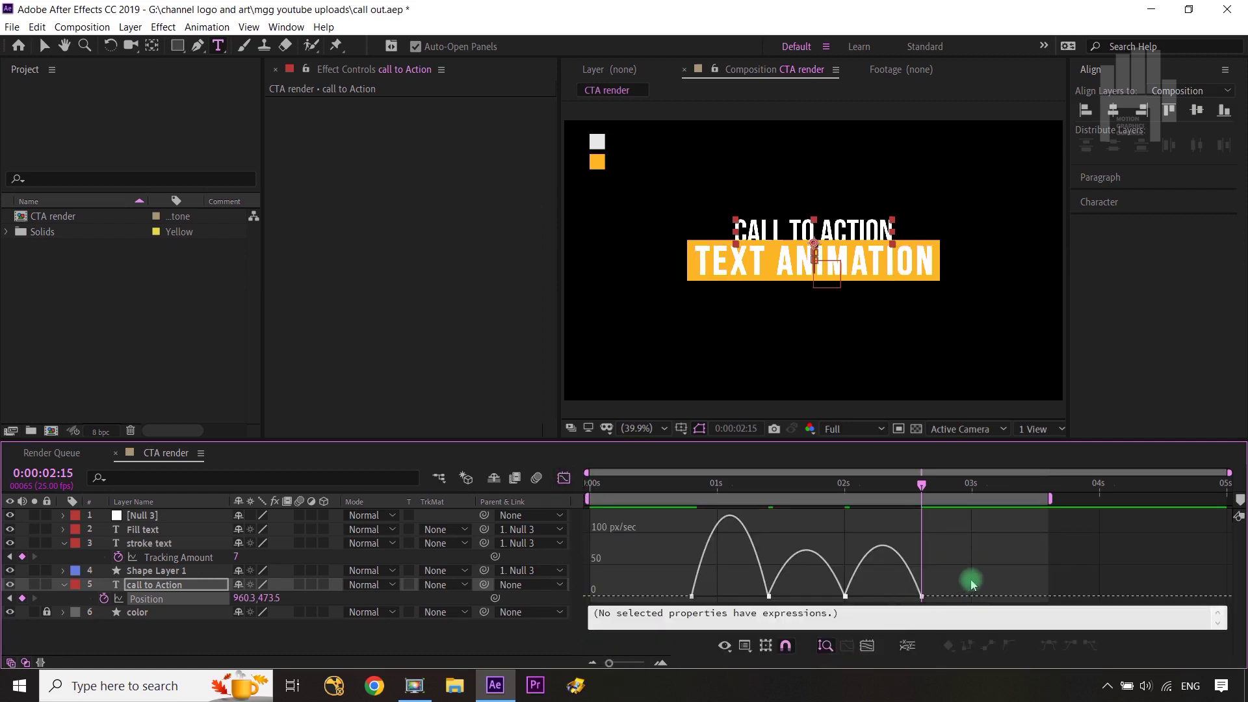
pyautogui.moveTo(972, 582); pyautogui.dragTo(621, 671)
pyautogui.moveTo(909, 597); pyautogui.dragTo(851, 596)
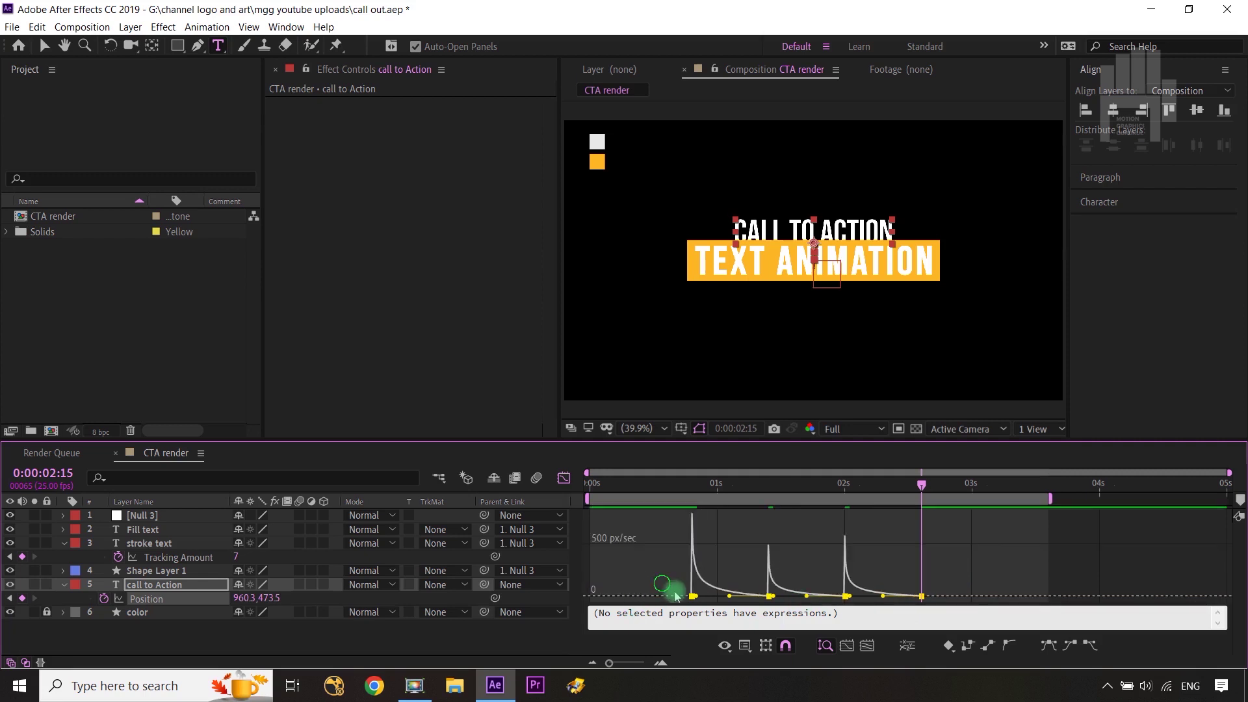
# - Move the first call to Action Position keyframe slightly earlier in the Graph Editor and return to the layer bars
pyautogui.click(694, 596)
pyautogui.moveTo(693, 595); pyautogui.dragTo(688, 564)
pyautogui.click(563, 478)
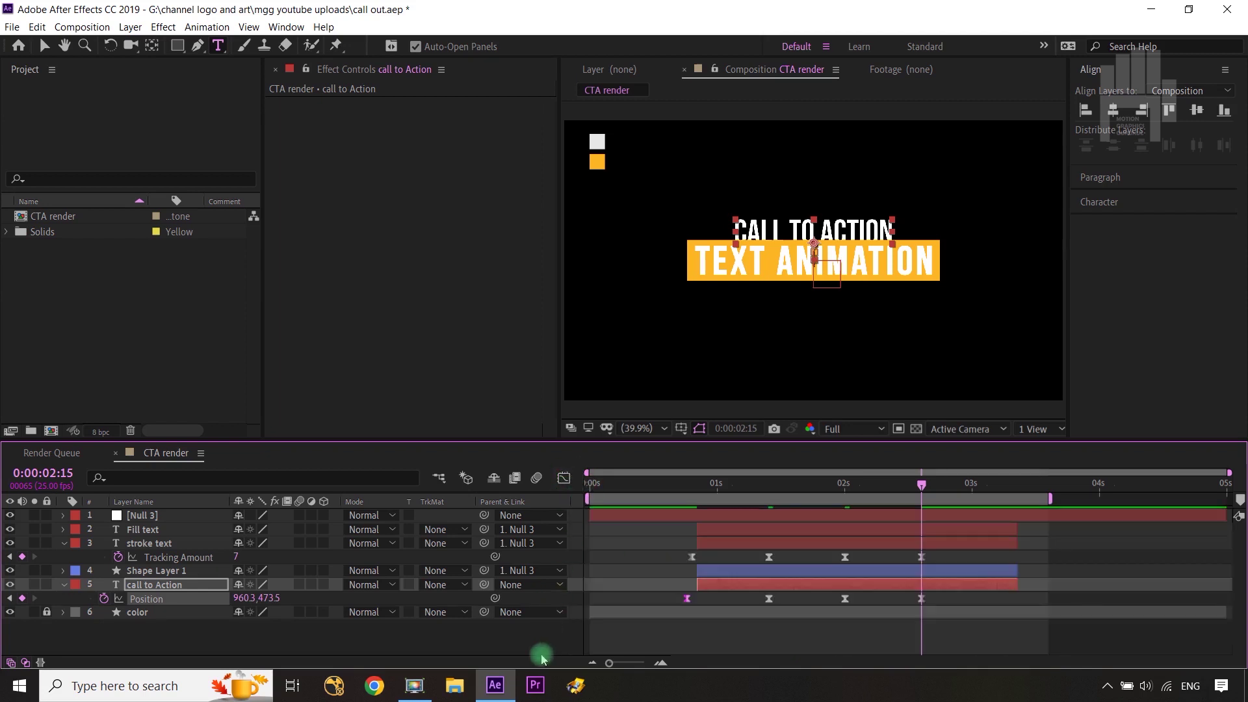
# - Hide the Null 3 layer in the composition
pyautogui.click(543, 640)
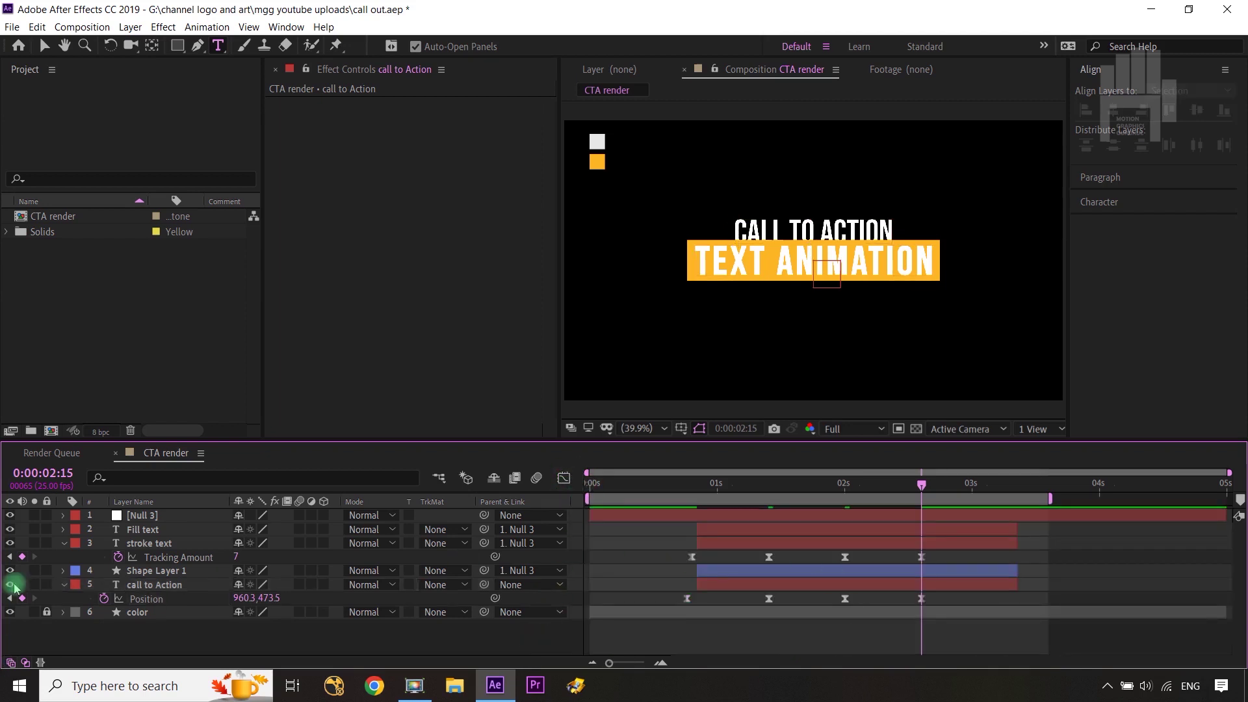
pyautogui.click(10, 515)
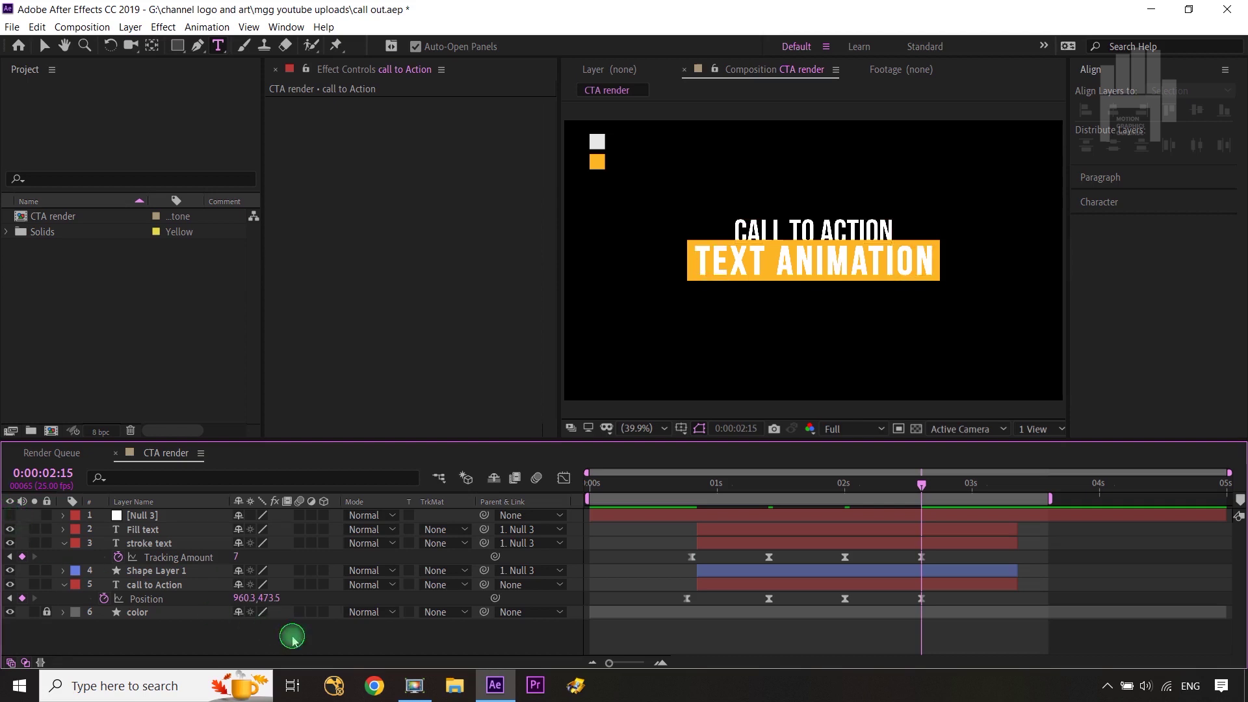
pyautogui.click(933, 497)
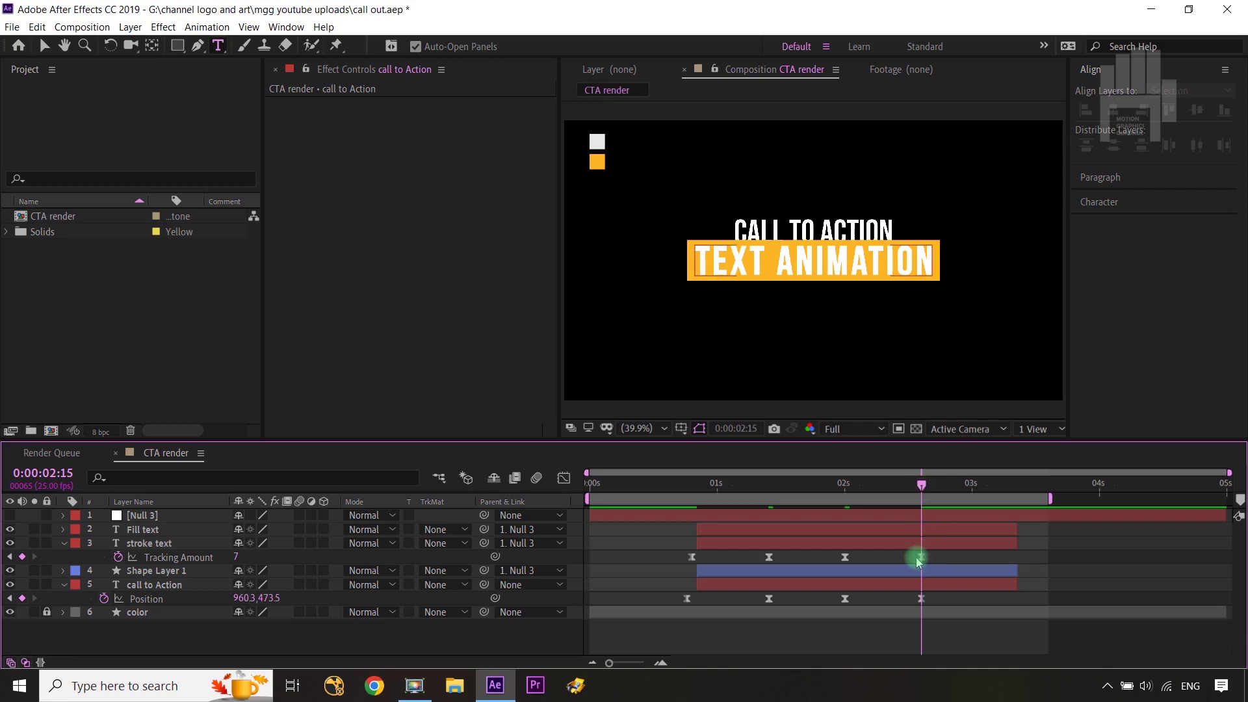
# - Preview the finished animation from 0:00:00:00
pyautogui.moveTo(921, 490); pyautogui.dragTo(586, 481)
pyautogui.click(548, 636)
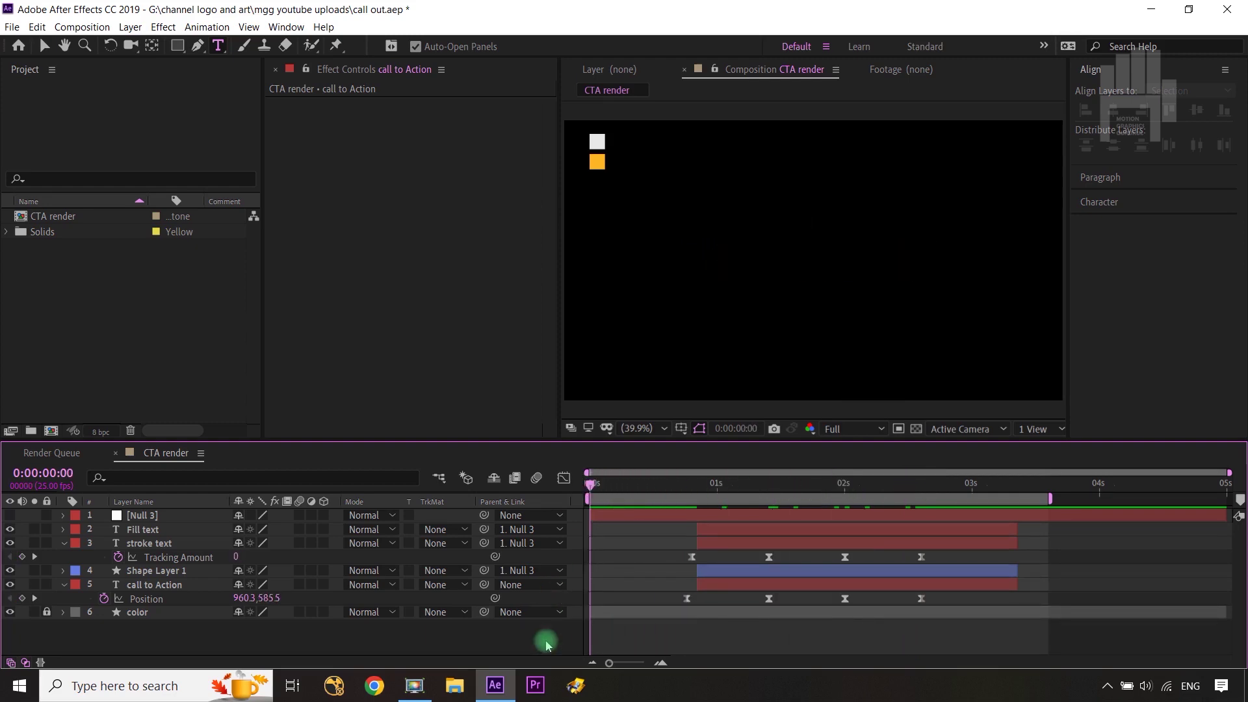
pyautogui.press('space')
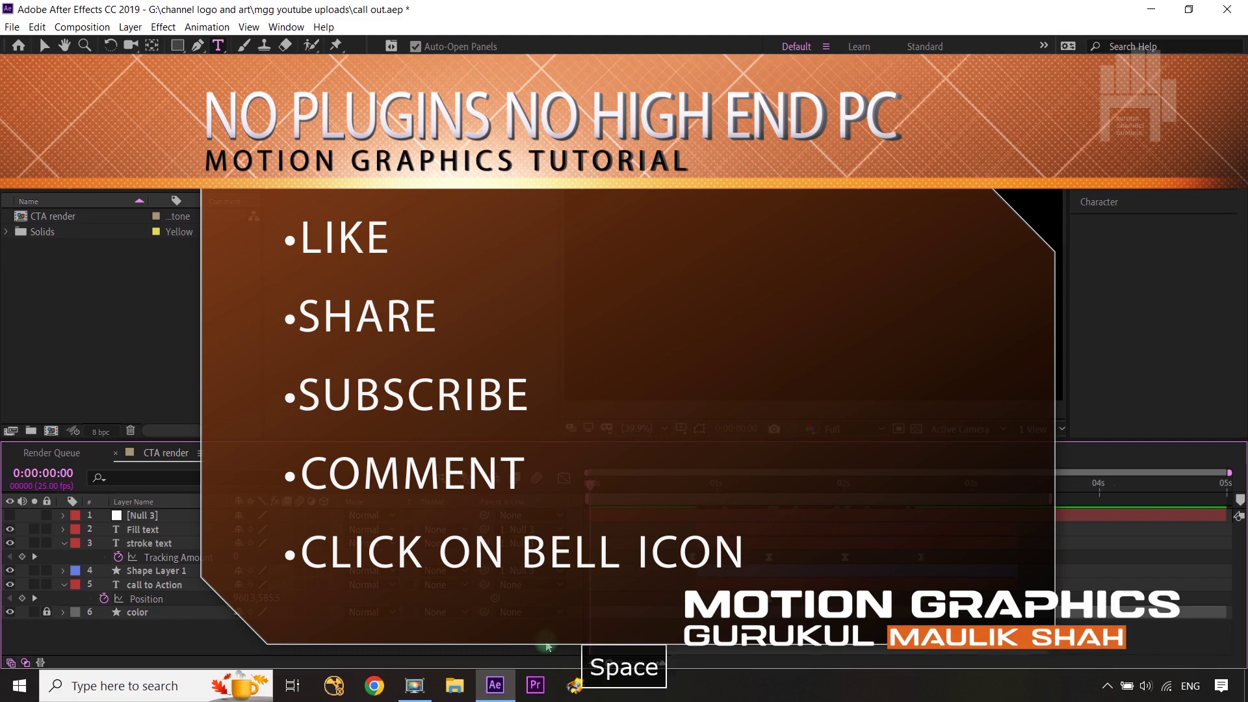